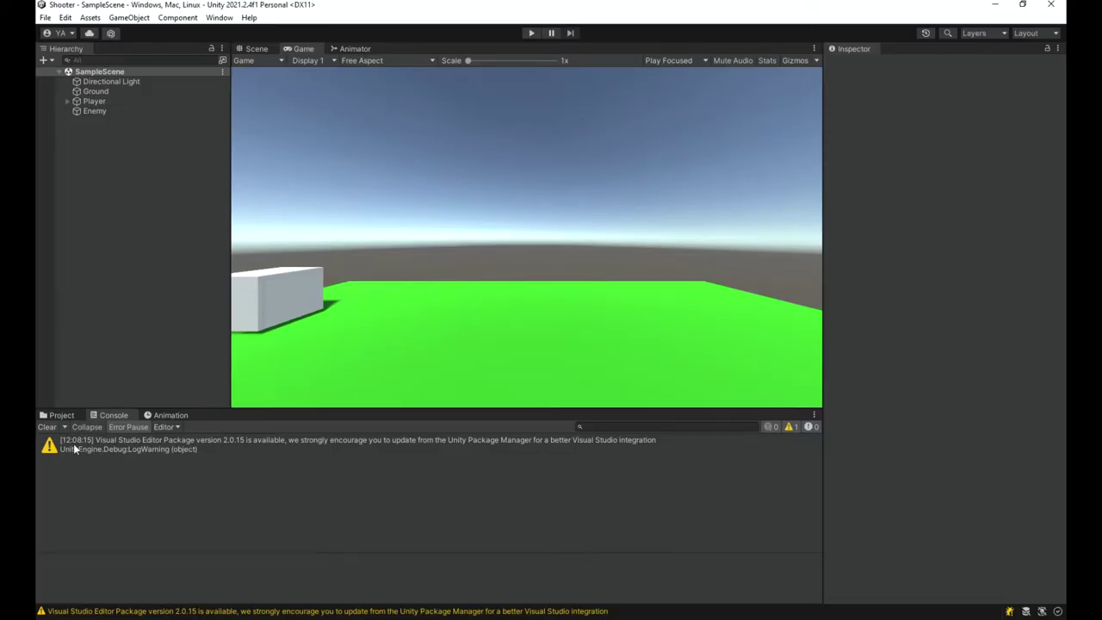
- Show the project assets and examine the ground, player capsule and enemy cube in the Scene view
click(59, 415)
click(263, 47)
right_drag(399, 124, 82, 274)
key(s)
key(s)
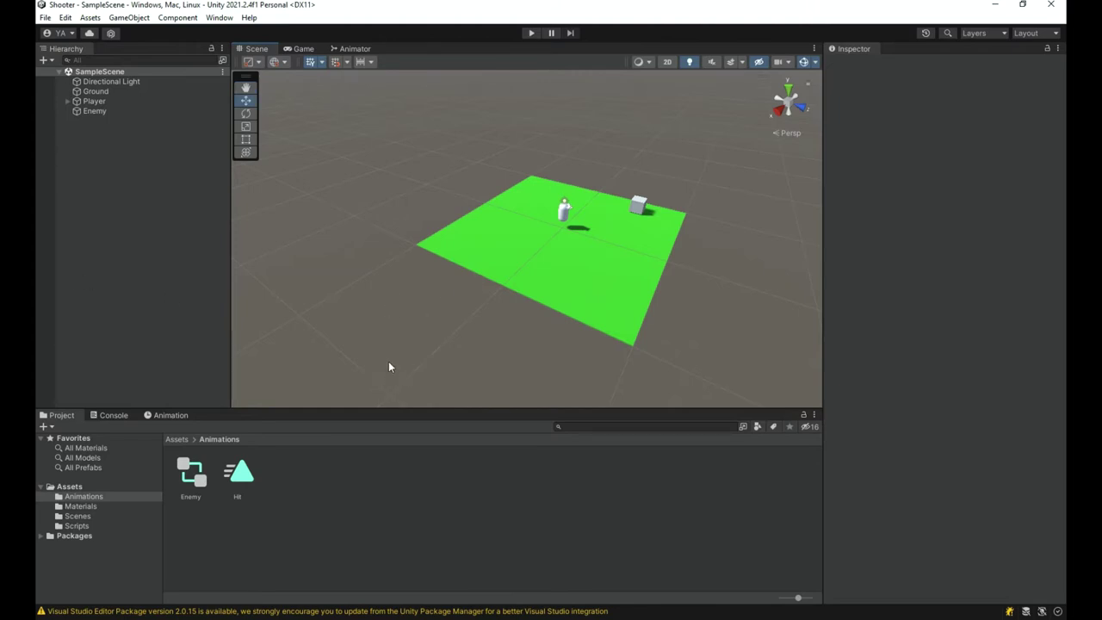
right_drag(467, 266, 678, 218)
key(w)
key(d)
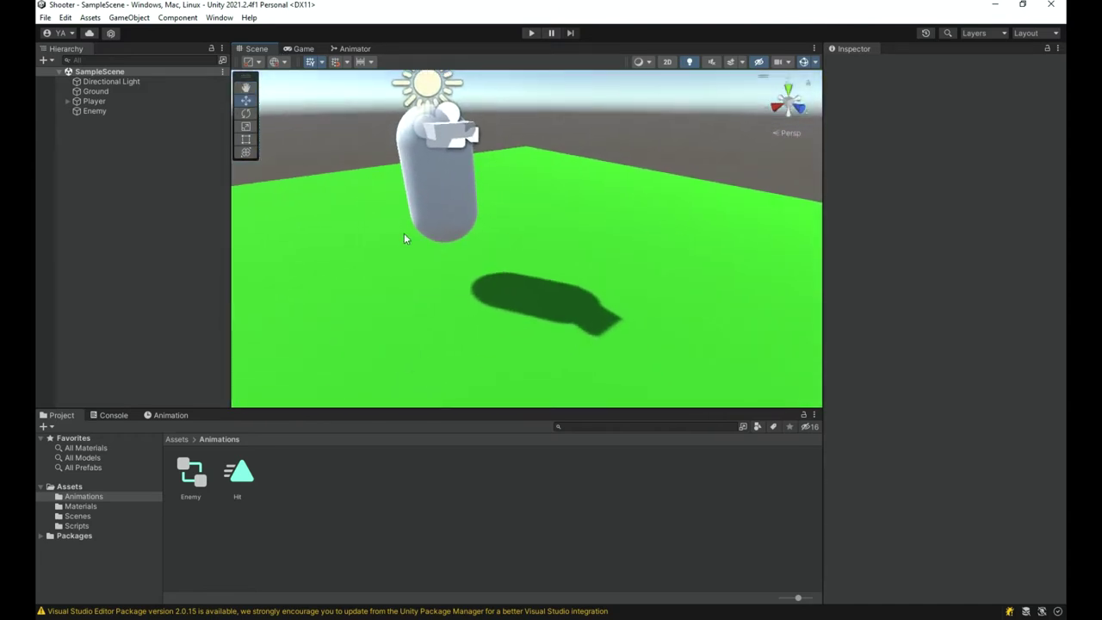
right_drag(351, 210, 506, 194)
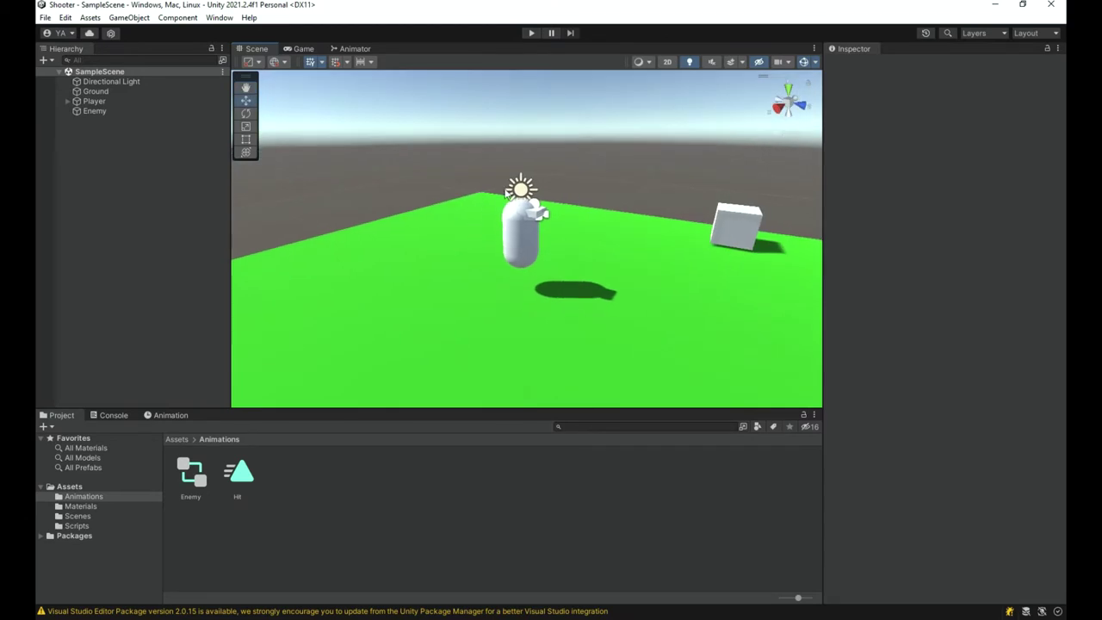
- Open the Package Manager and list the packages under My Assets
click(218, 17)
click(242, 161)
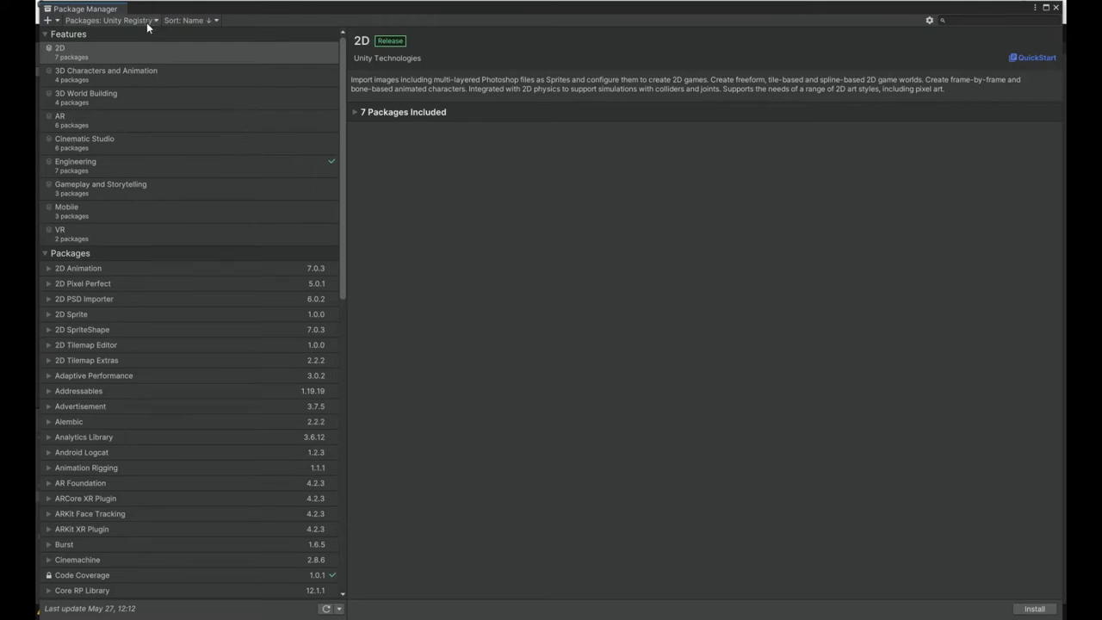
click(146, 22)
click(129, 69)
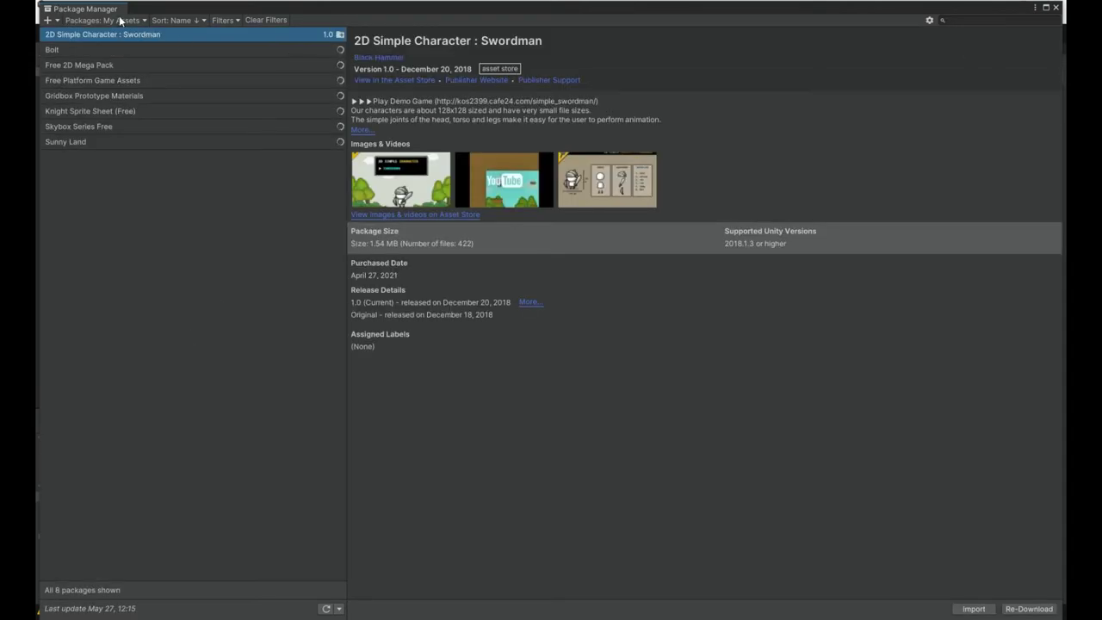
- Look through the owned asset packages and select Gridbox Prototype Materials
click(122, 49)
click(122, 65)
click(124, 80)
click(125, 111)
click(126, 127)
click(124, 142)
click(127, 126)
click(135, 110)
click(135, 95)
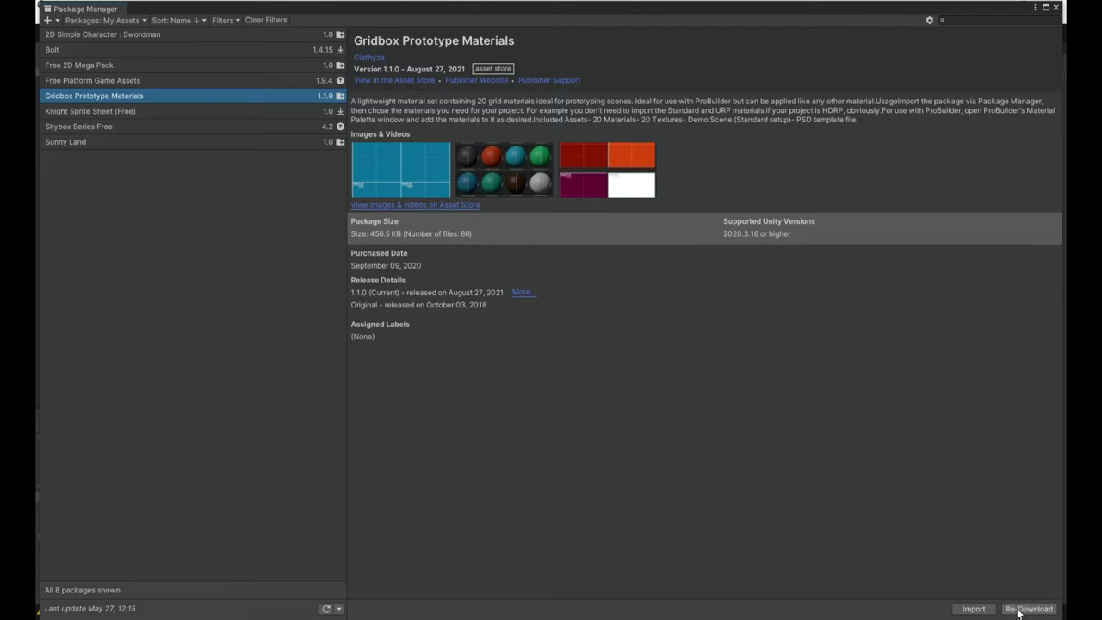
- Import the whole Gridbox Prototype Materials package into the project and close the Package Manager
click(974, 607)
drag(848, 271, 436, 90)
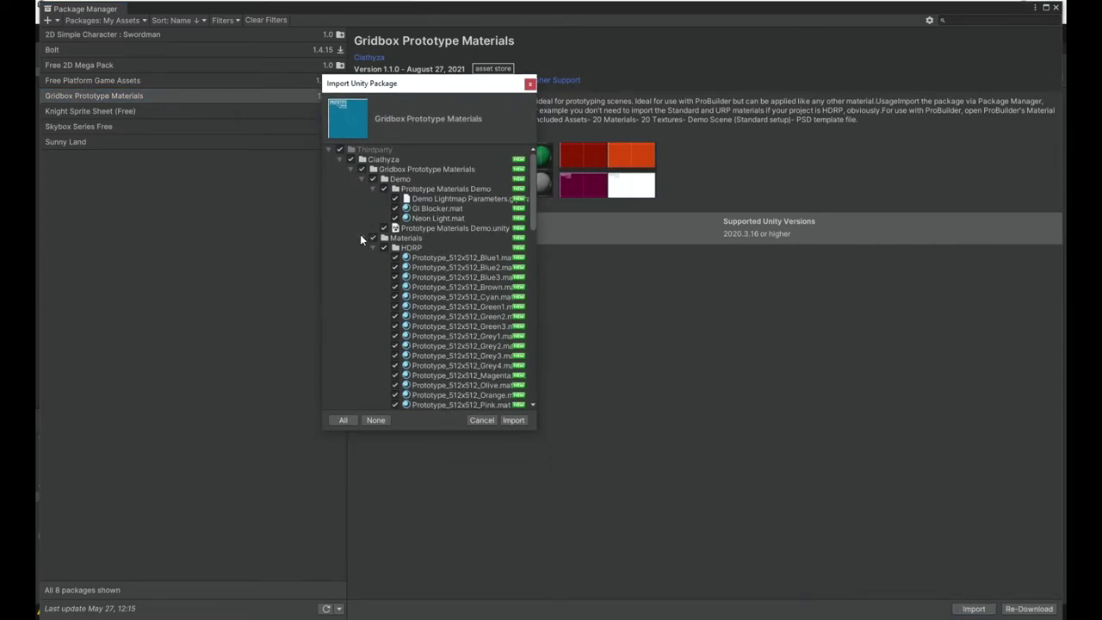
click(359, 235)
click(364, 179)
click(350, 168)
click(339, 157)
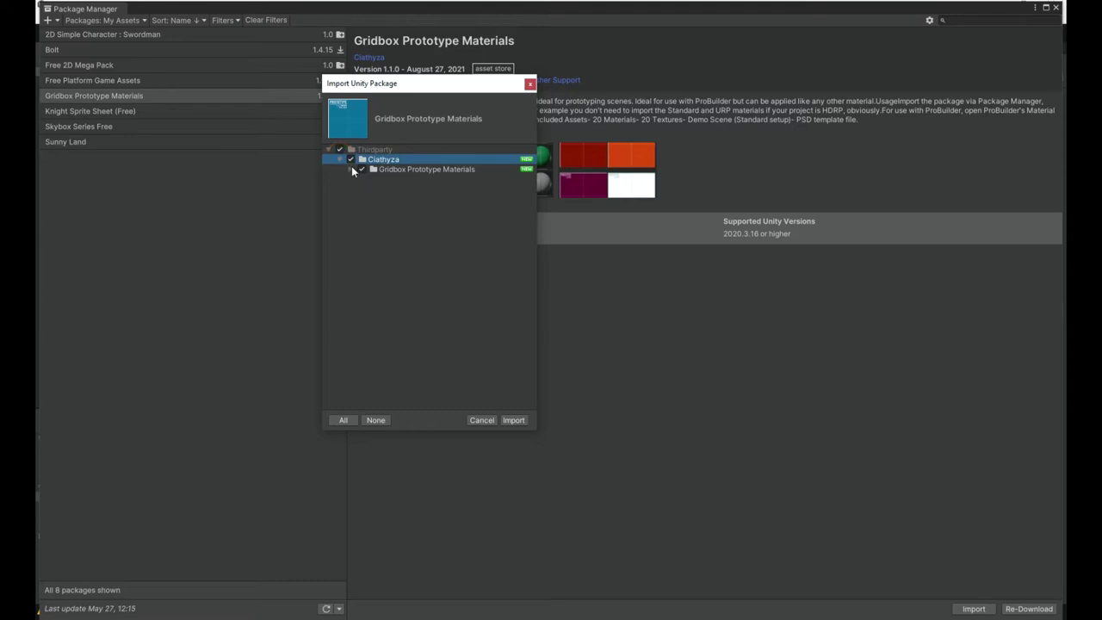
click(352, 170)
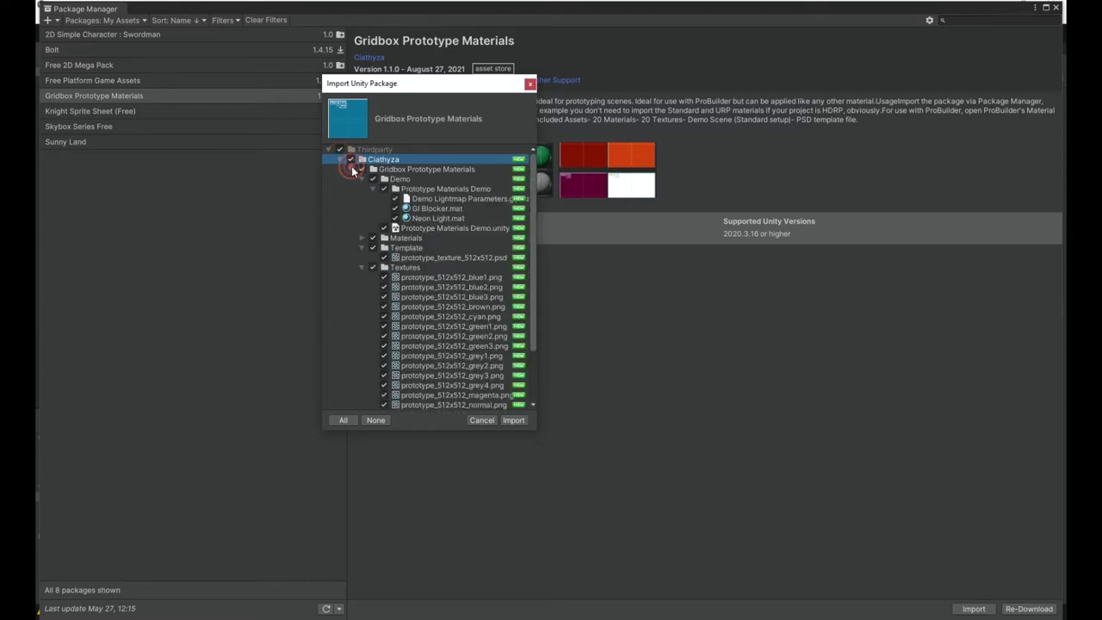
click(513, 420)
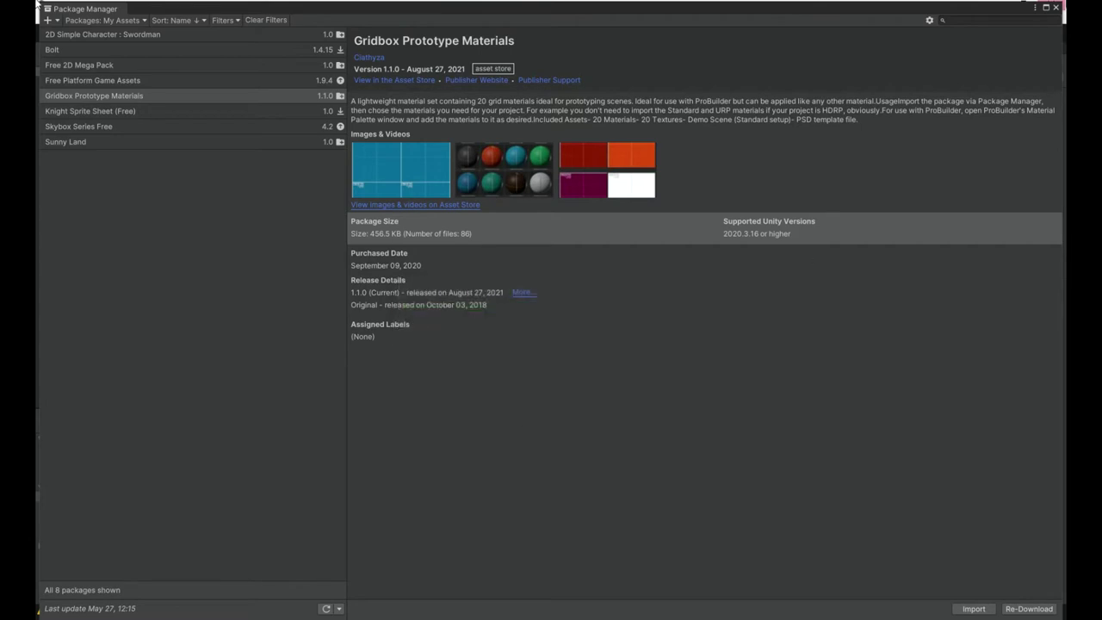
click(1055, 9)
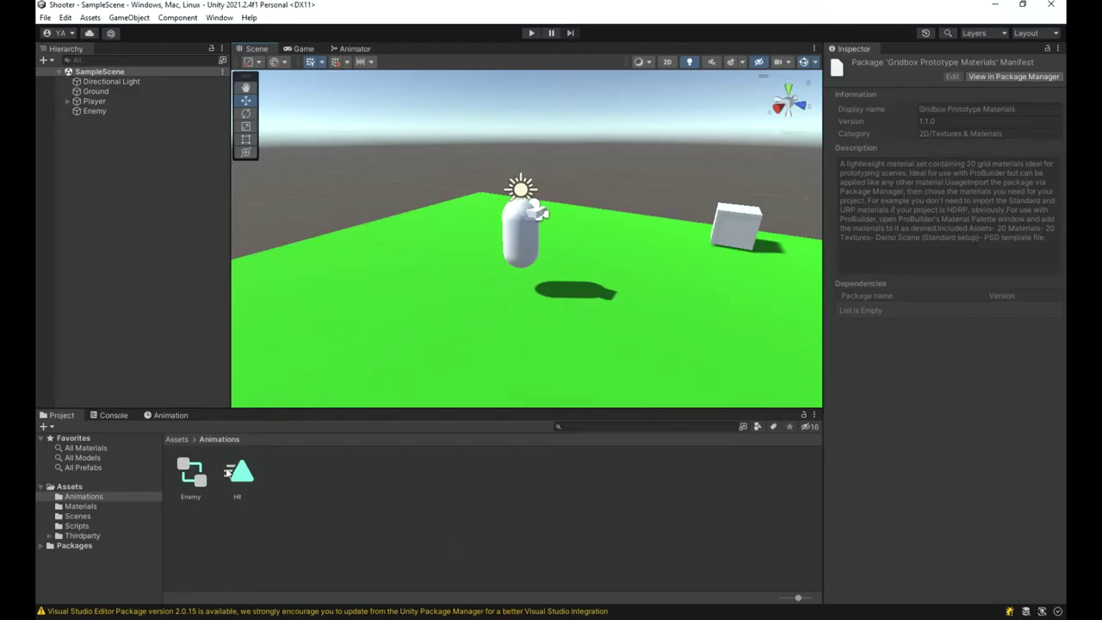
- Open the Standard materials folder of Gridbox Prototype Materials inside the Thirdparty assets folder
click(176, 439)
click(473, 535)
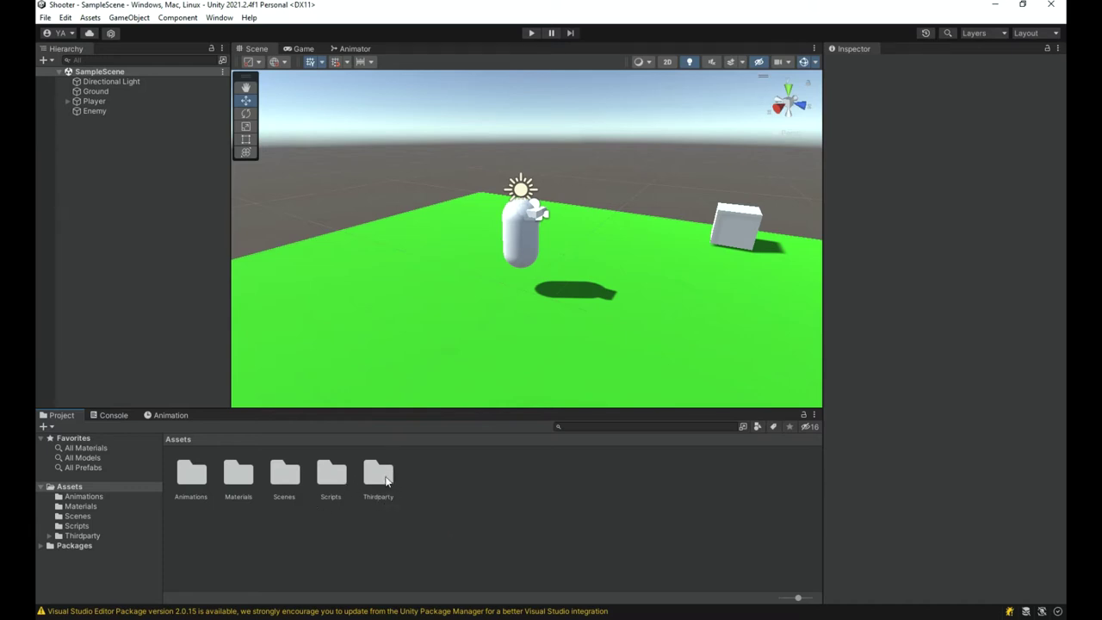
double_click(385, 482)
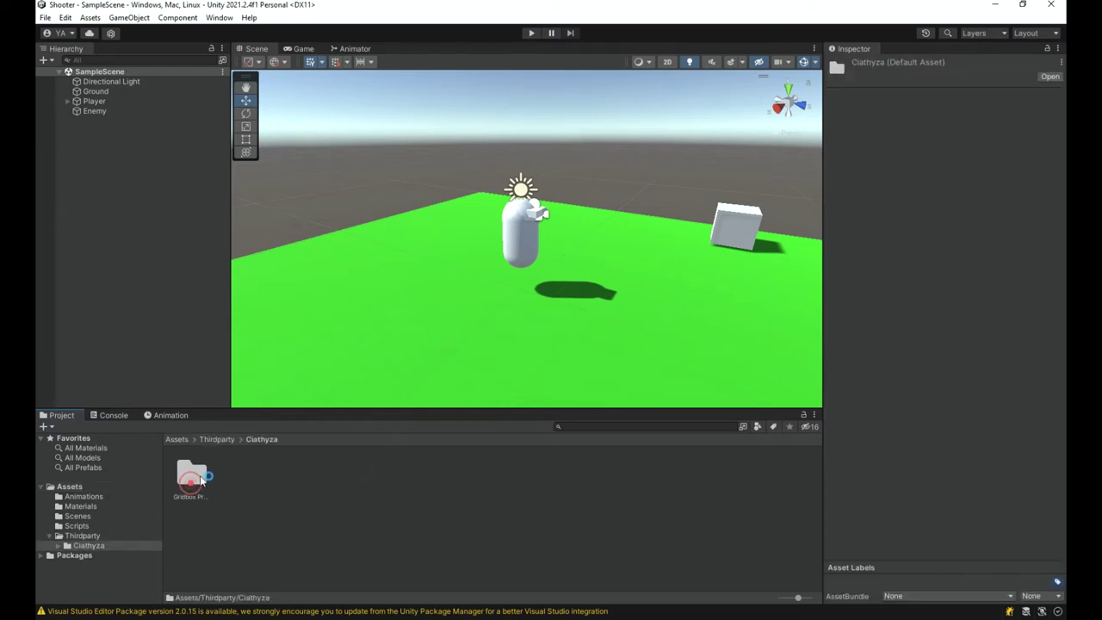
double_click(193, 476)
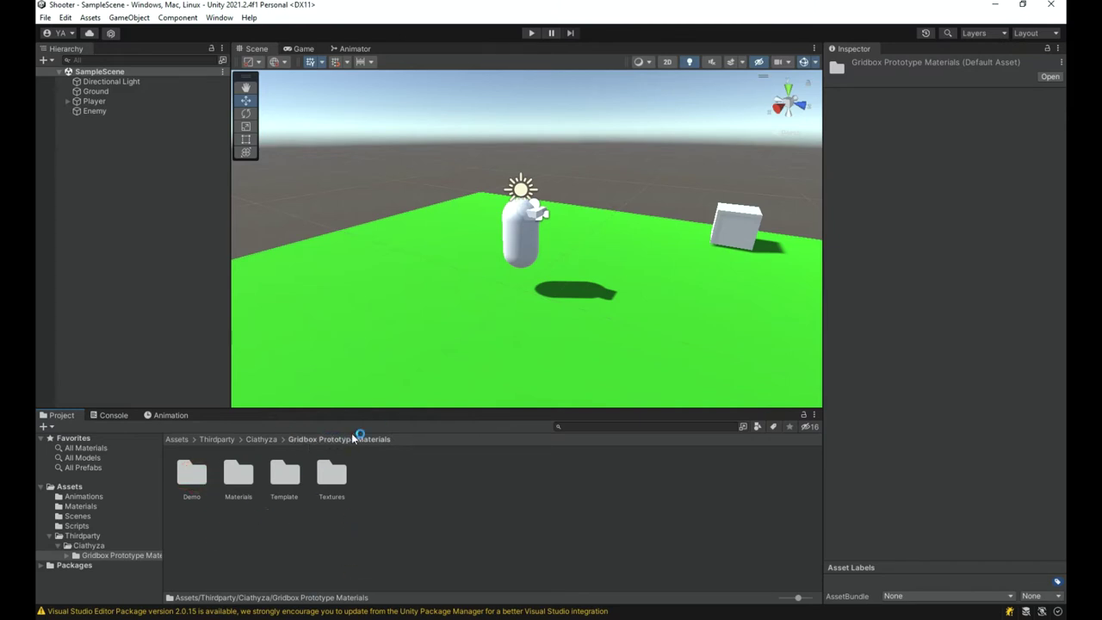
double_click(238, 480)
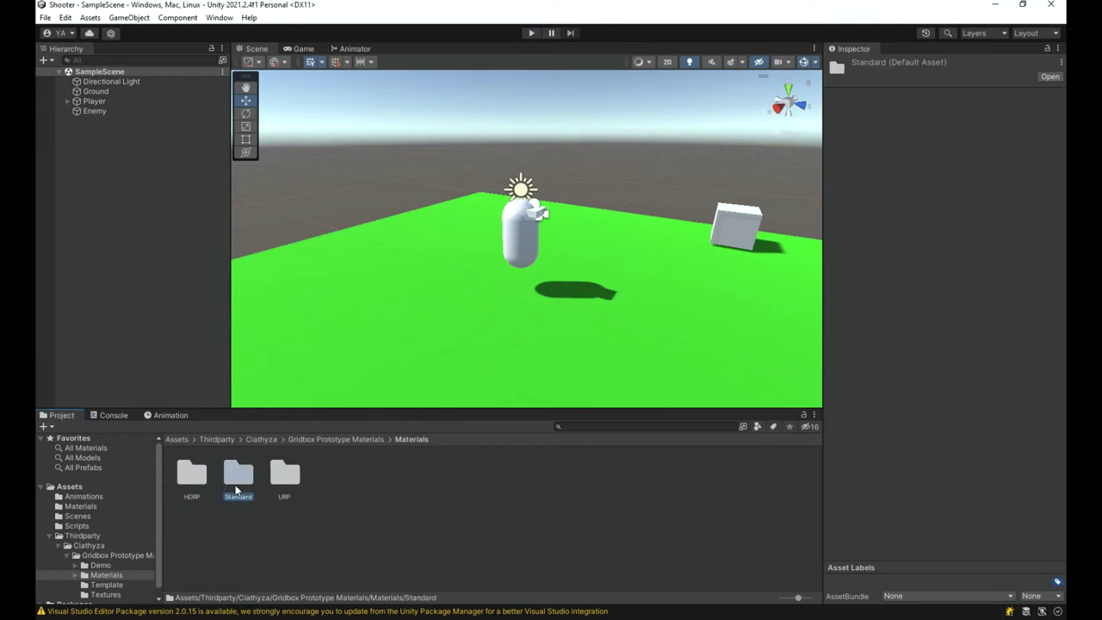
double_click(240, 478)
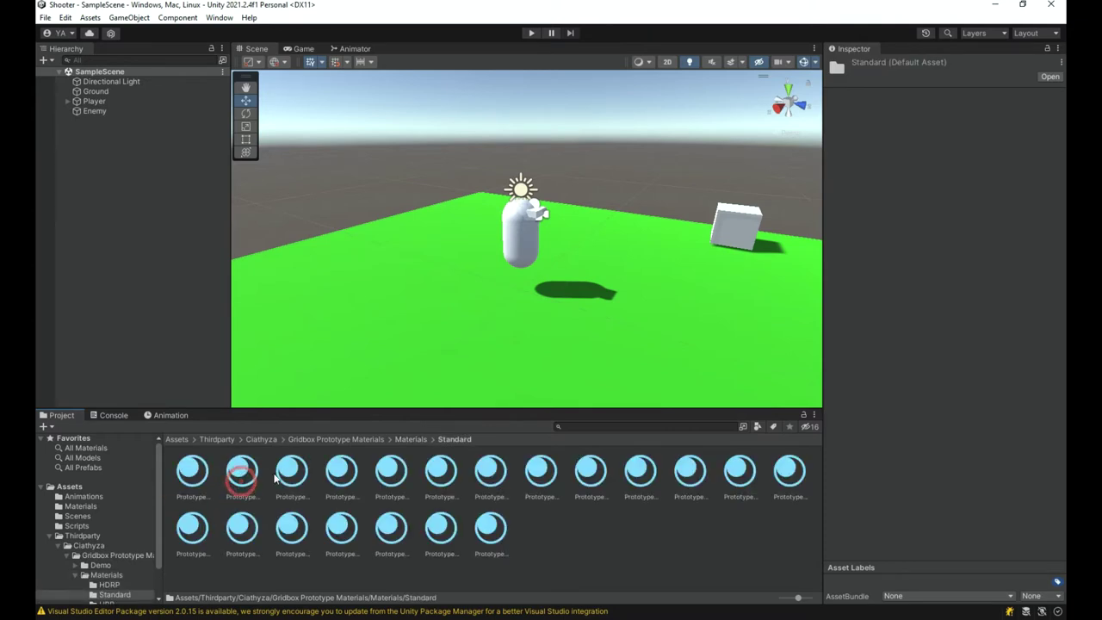
- Apply the light blue prototype material to the ground and the red one to the player capsule
alt+drag(387, 136, 641, 352)
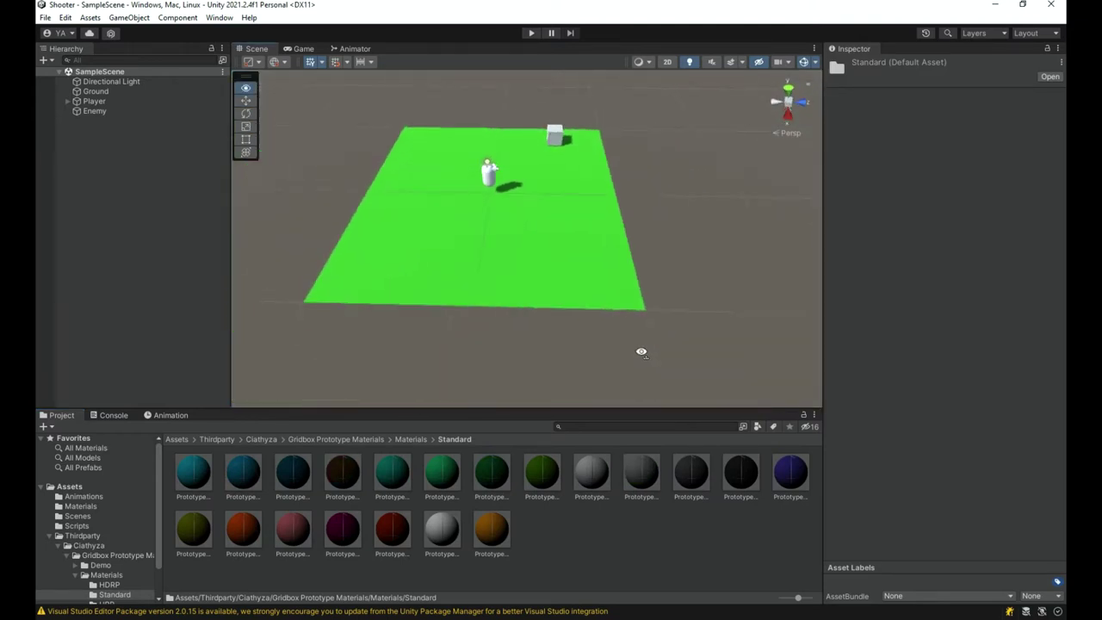
drag(203, 487, 502, 368)
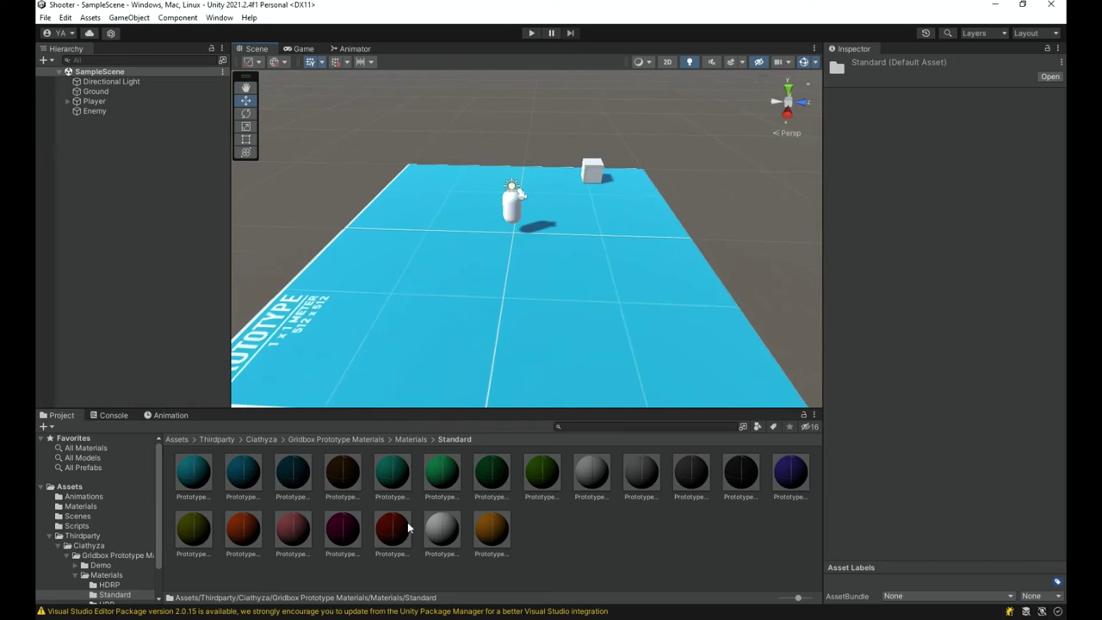
drag(511, 281, 512, 206)
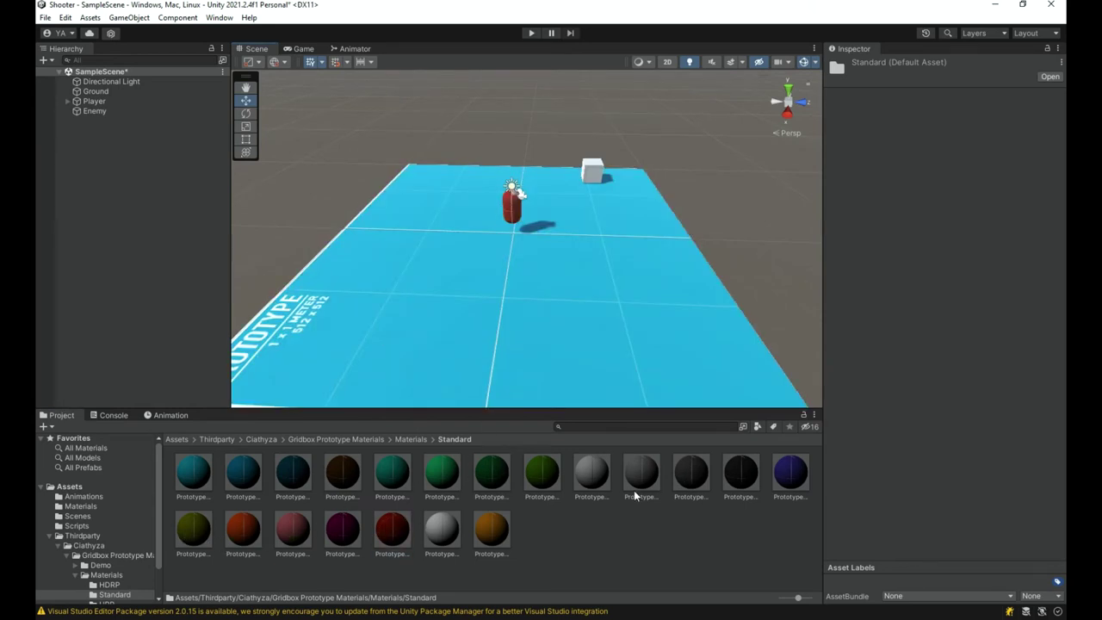
- Examine the ground, player capsule and enemy cube with their materials from several angles in the scene
right_drag(683, 98, 169, 107)
key(w)
key(w)
key(a)
alt+drag(169, 106, 490, 188)
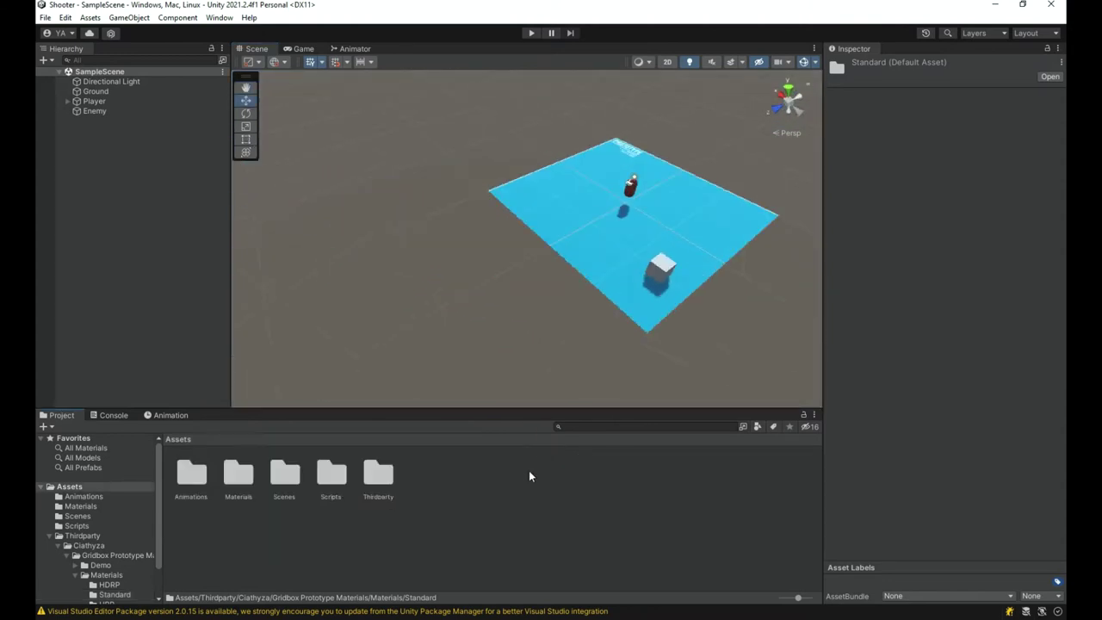
alt+drag(619, 378, 698, 251)
right_drag(698, 249, 57, 241)
alt+drag(57, 246, 573, 221)
alt+drag(798, 223, 1003, 2)
key(w)
right_drag(1004, 3, 1006, 127)
alt+drag(1006, 132, 332, 148)
right_drag(500, 158, 830, 172)
key(s)
key(w)
key(a)
key(s)
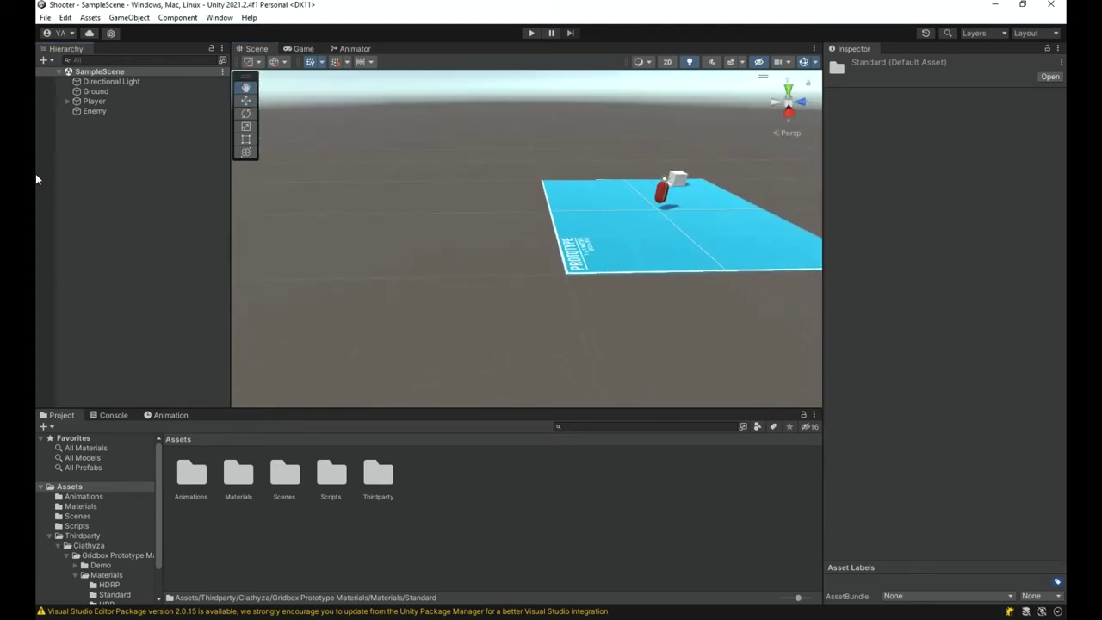
- Add a Particle System effect to the scene, keep its default name and frame its particles in the view
right_click(37, 177)
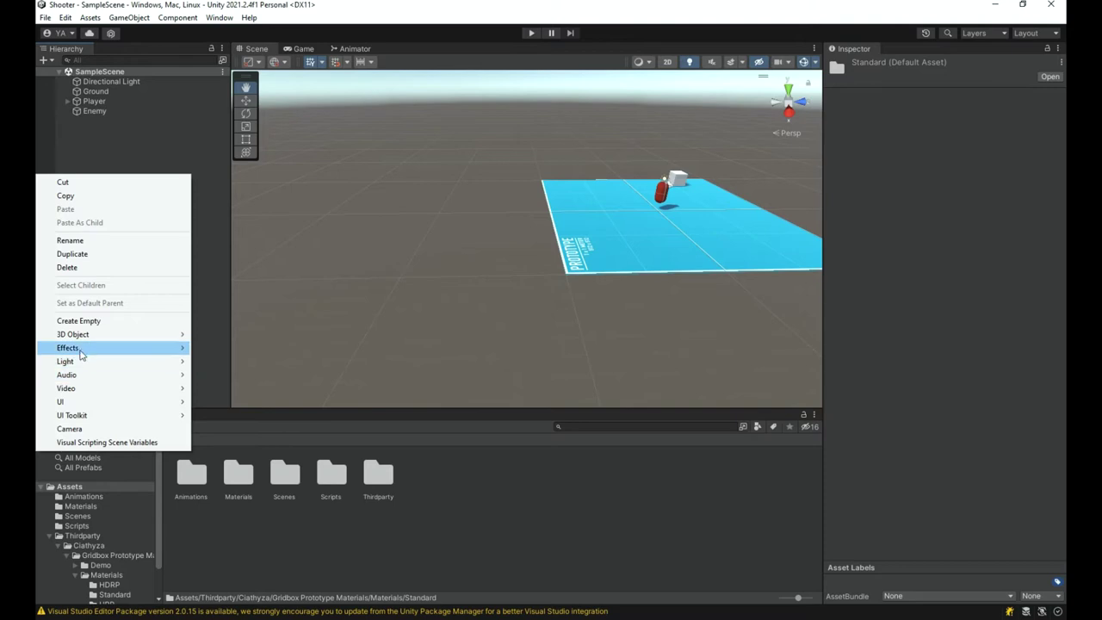
mouse_move(82, 353)
click(215, 348)
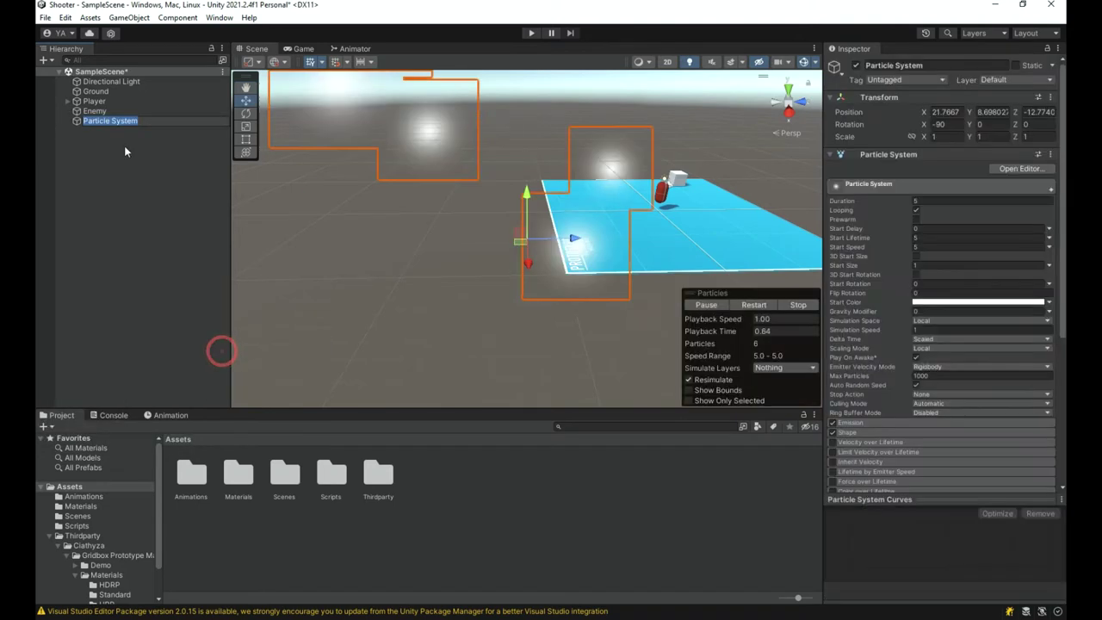
click(124, 146)
click(133, 123)
double_click(133, 123)
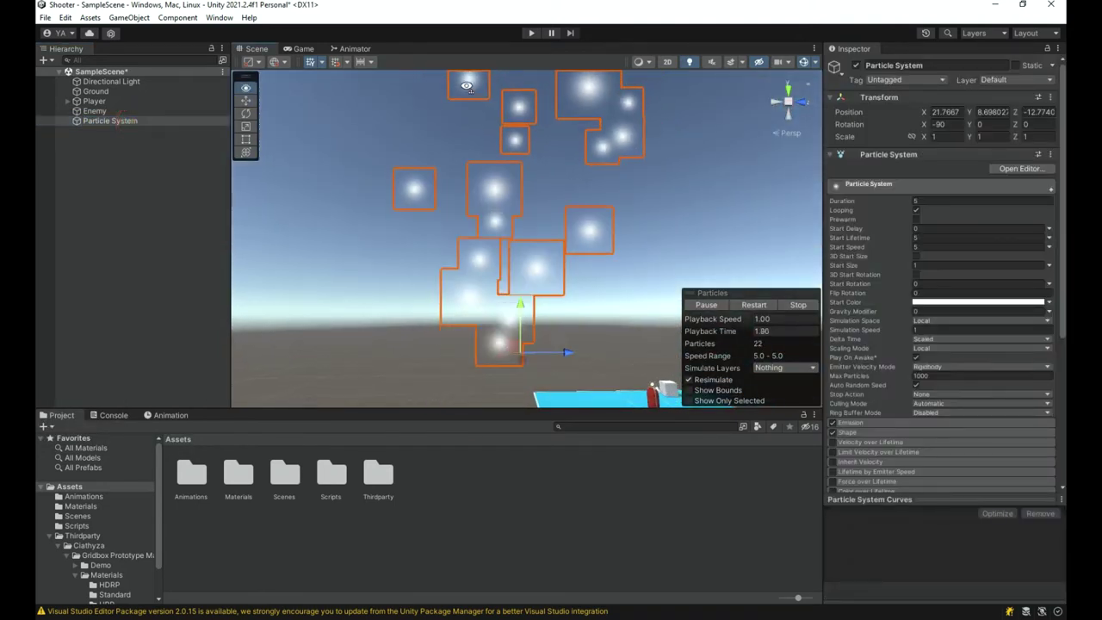
right_drag(284, 344, 486, 125)
key(w)
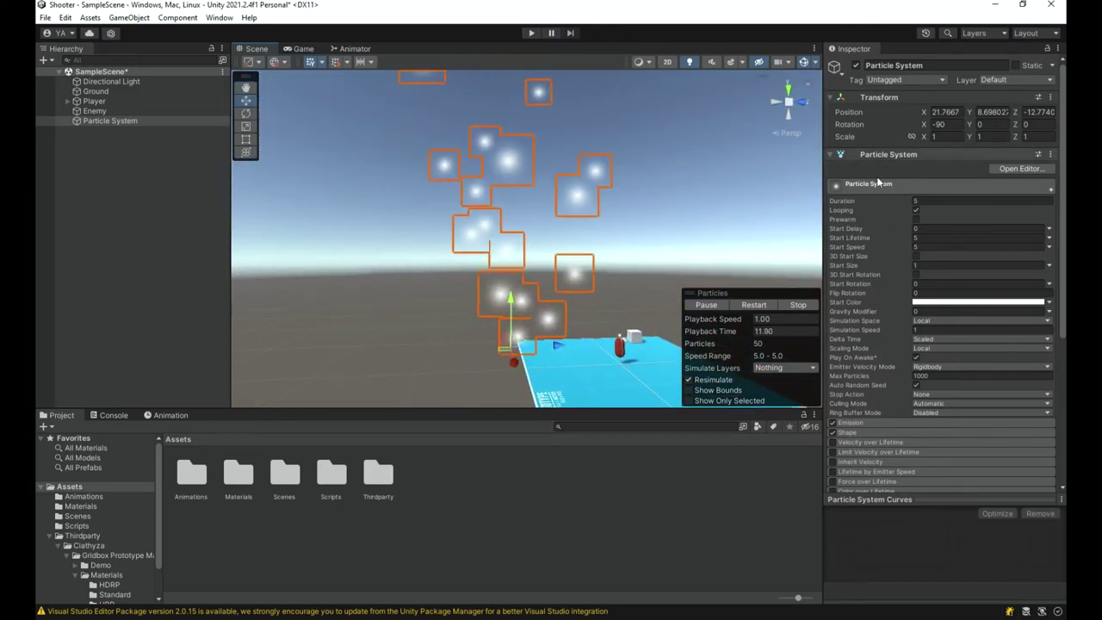
right_drag(594, 159, 594, 121)
double_click(860, 154)
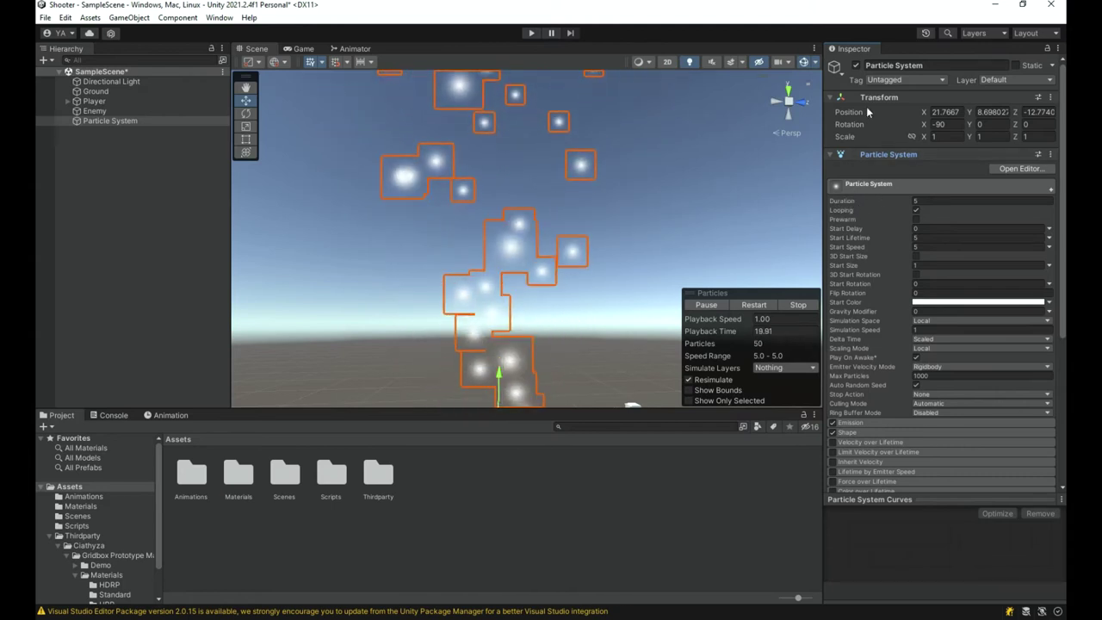
- Set the particle system's duration to 0.1 and turn off looping
click(848, 202)
click(924, 202)
text(1)
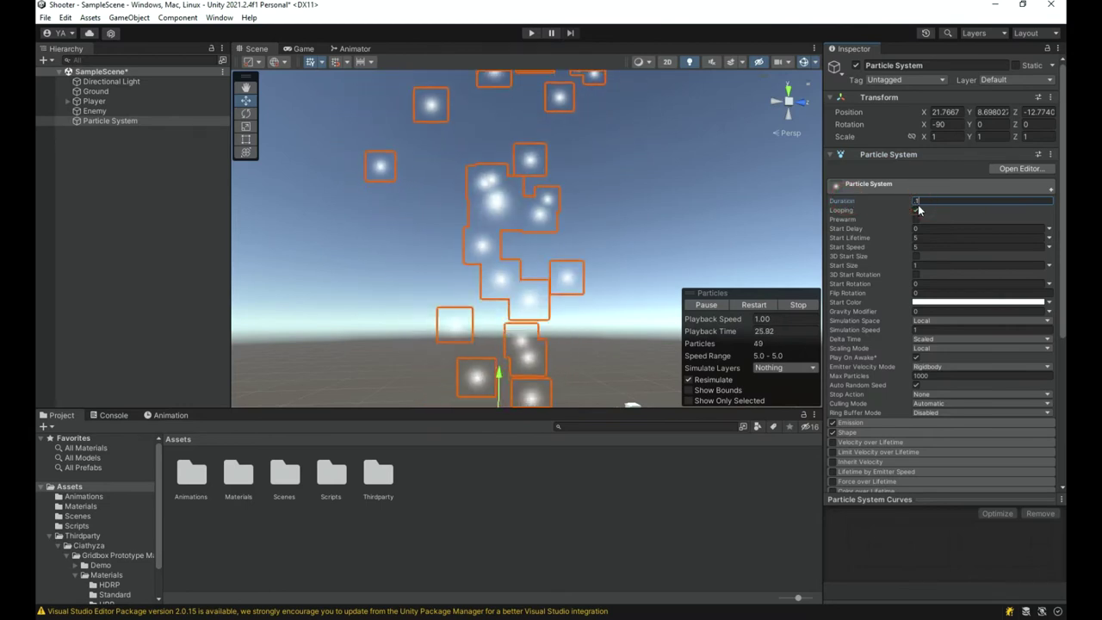
right_drag(642, 220, 615, 325)
alt+drag(614, 325, 660, 346)
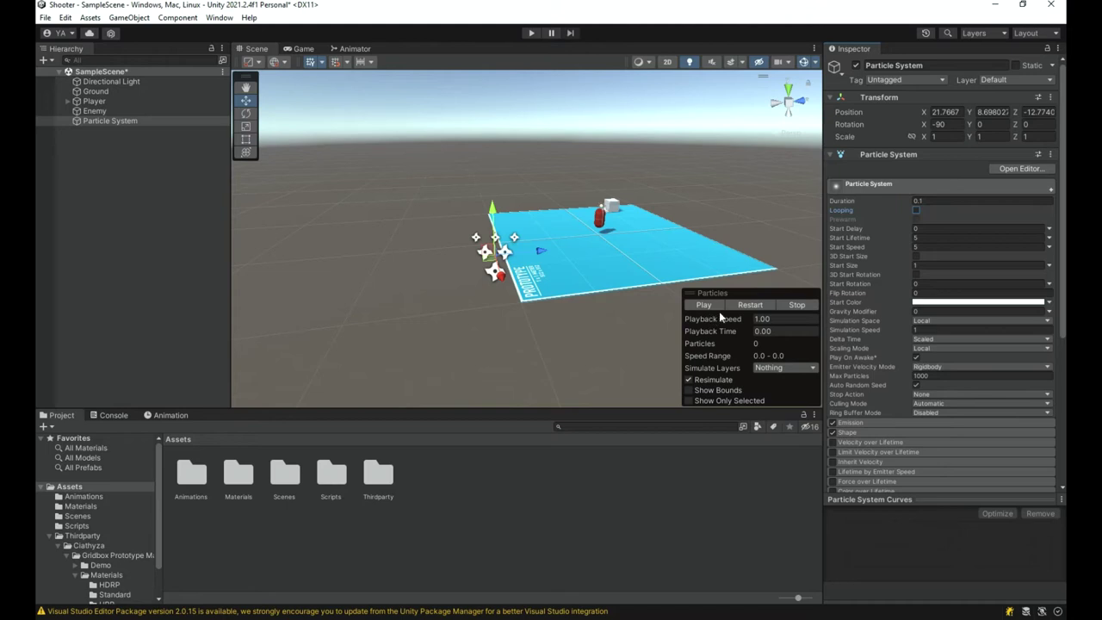
- Change the particle system's duration to 1
click(922, 188)
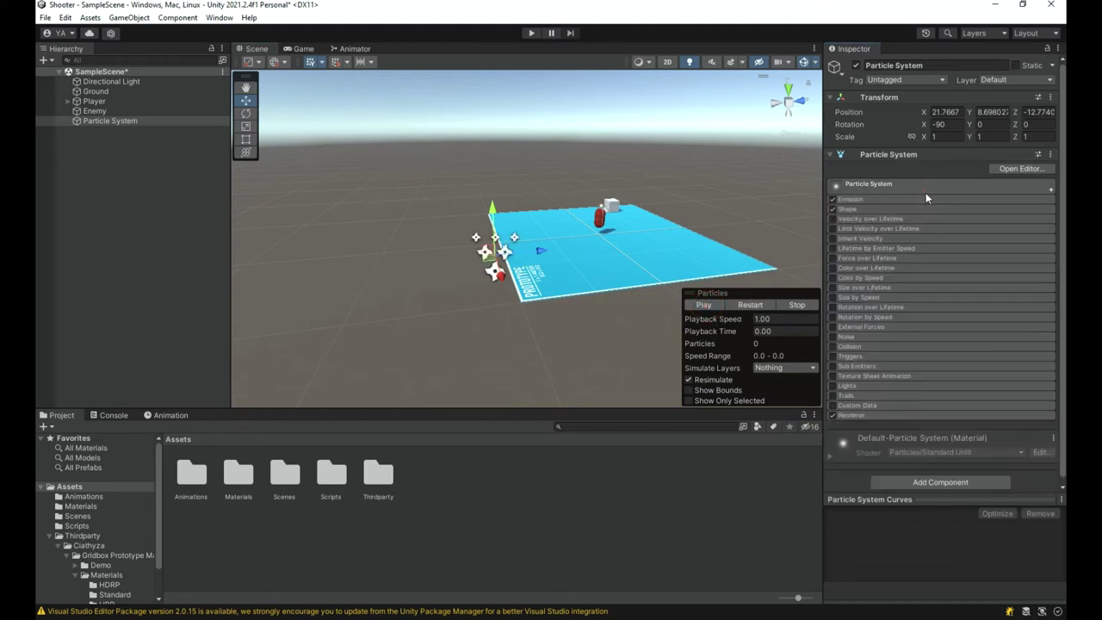
click(920, 188)
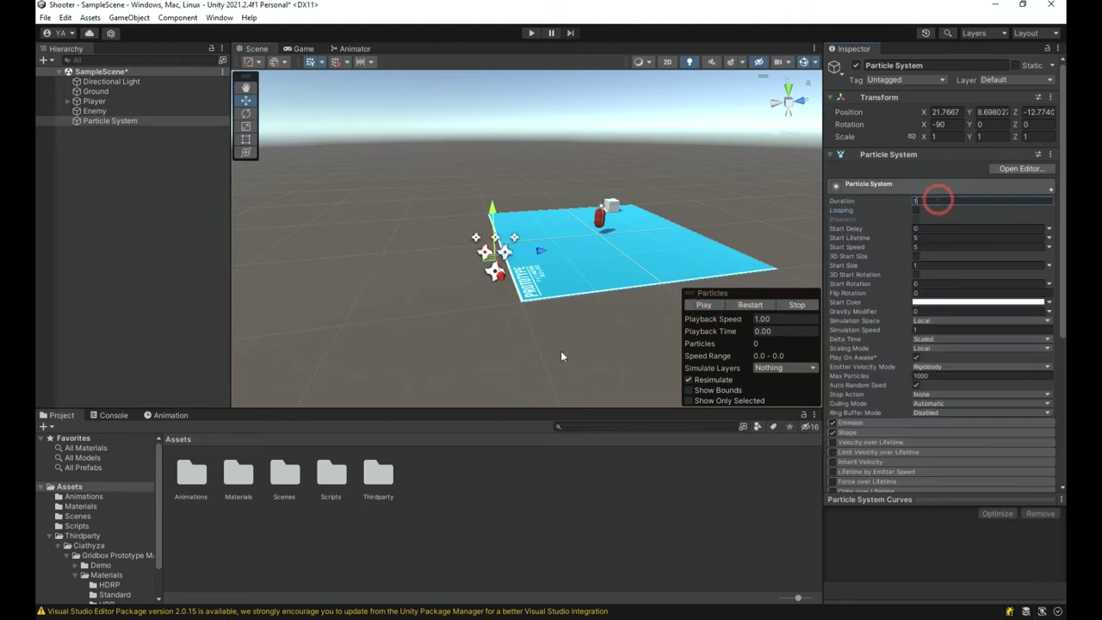
right_drag(663, 283, 725, 274)
key(w)
key(d)
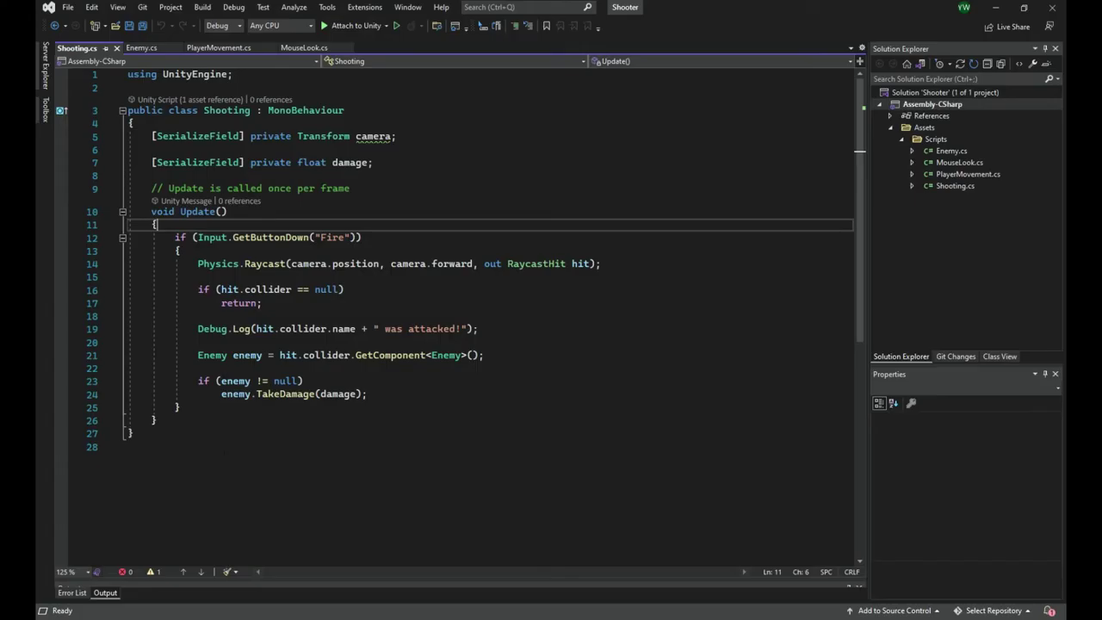
- Switch to Visual Studio, review the raycast and damage code in Shooting.cs, and open Enemy.cs
click(397, 251)
click(501, 353)
click(519, 400)
click(526, 365)
key(Up)
key(Up)
key(Up)
key(Up)
key(Up)
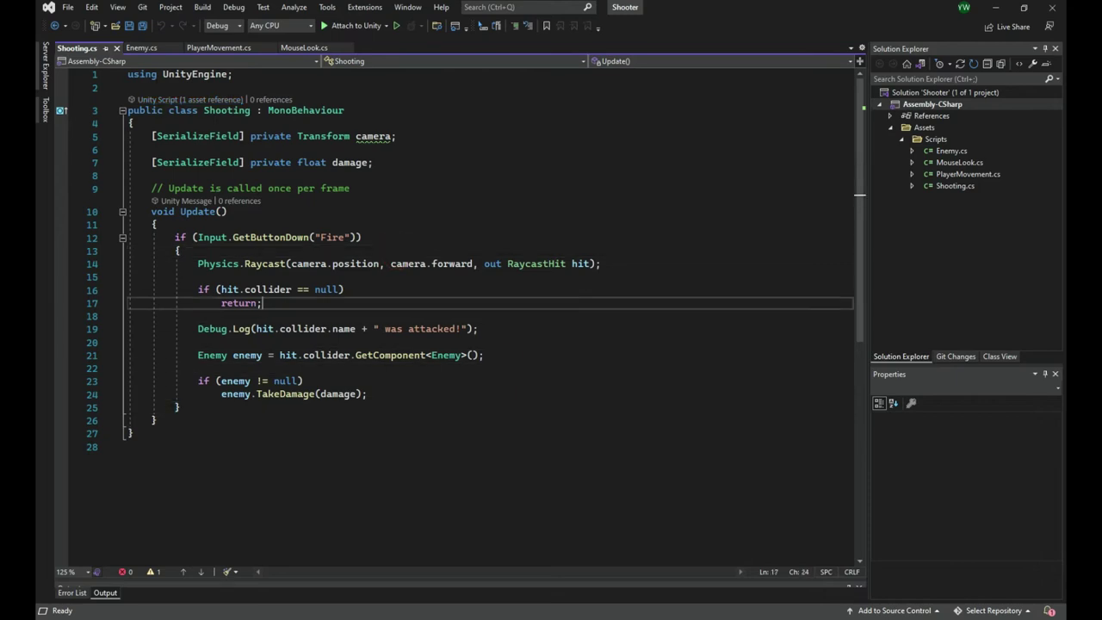
click(506, 329)
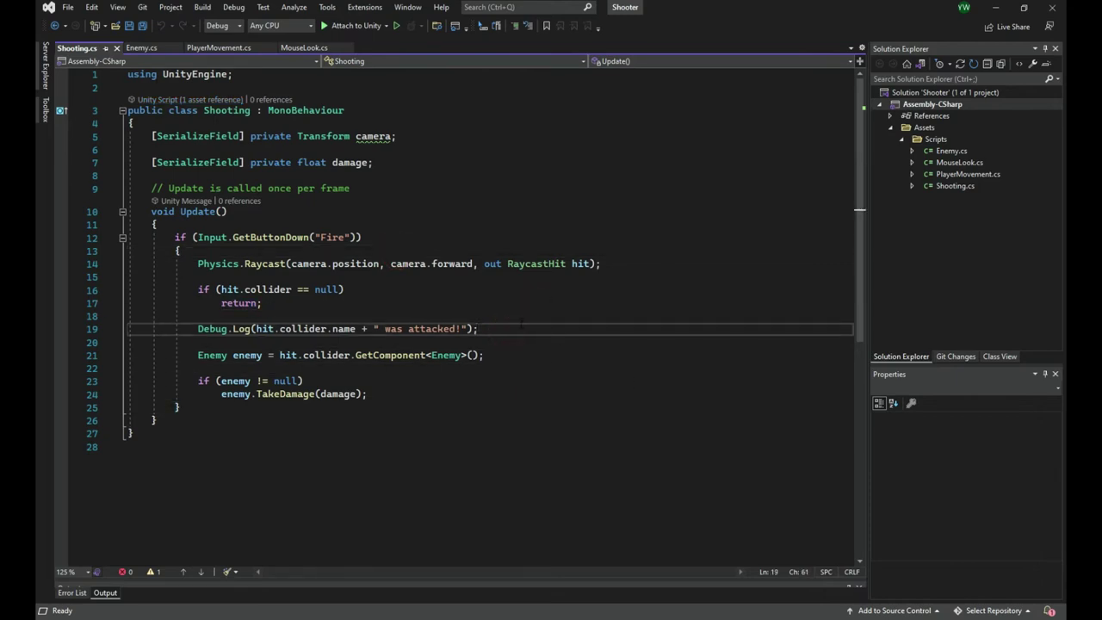
click(519, 325)
key(shift+Up)
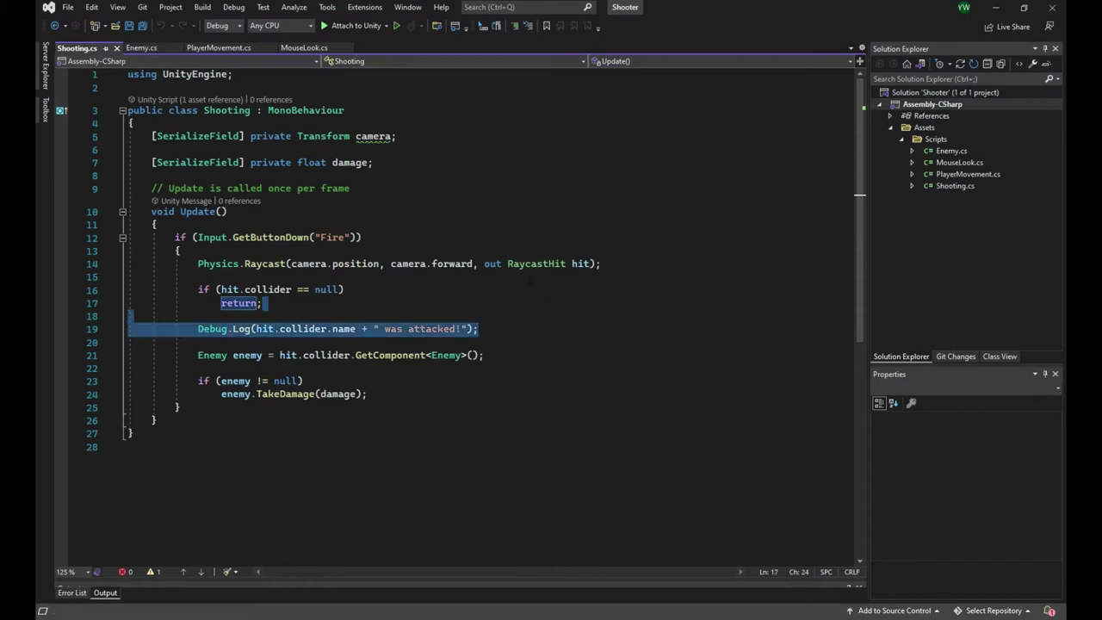
click(144, 50)
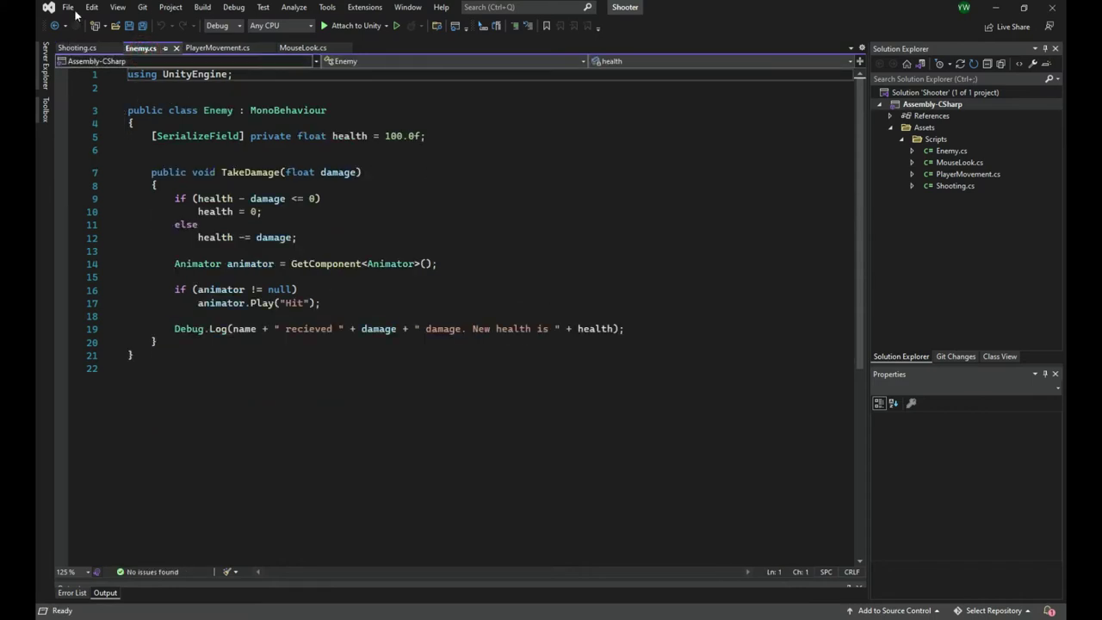
- Tidy the return statement of the null-collider check in Shooting.cs and review the TakeDamage method in Enemy.cs
click(76, 47)
key(Delete)
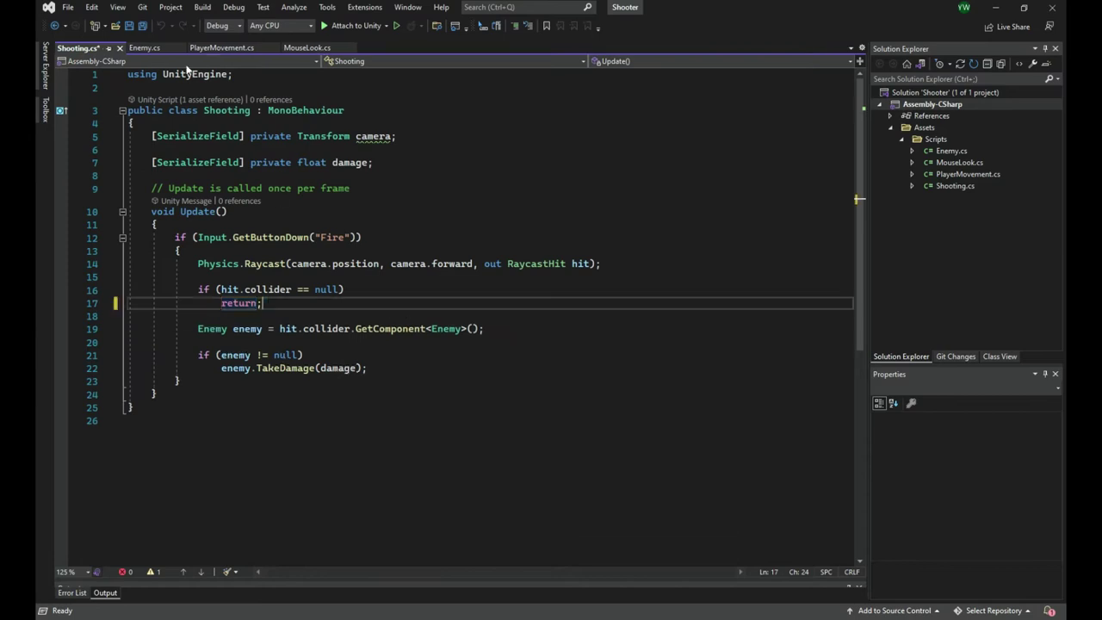
click(140, 49)
click(638, 328)
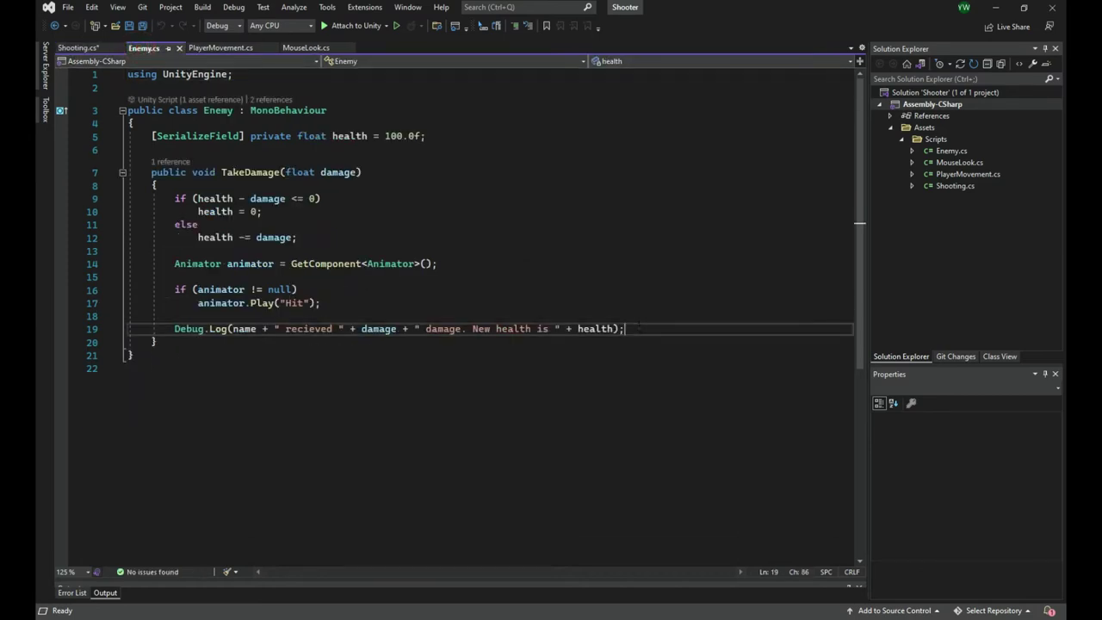
key(shift+Up)
key(shift+Up)
click(631, 318)
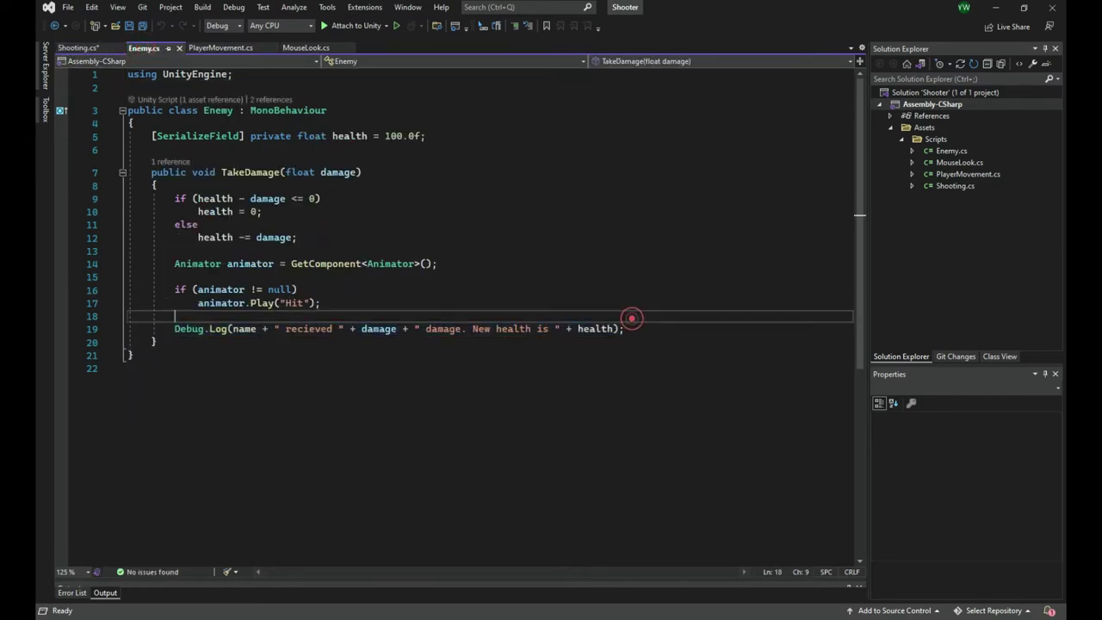
- Return to Shooting.cs and insert two new lines after the null-collider check's return statement
click(76, 47)
click(434, 279)
click(439, 290)
click(438, 303)
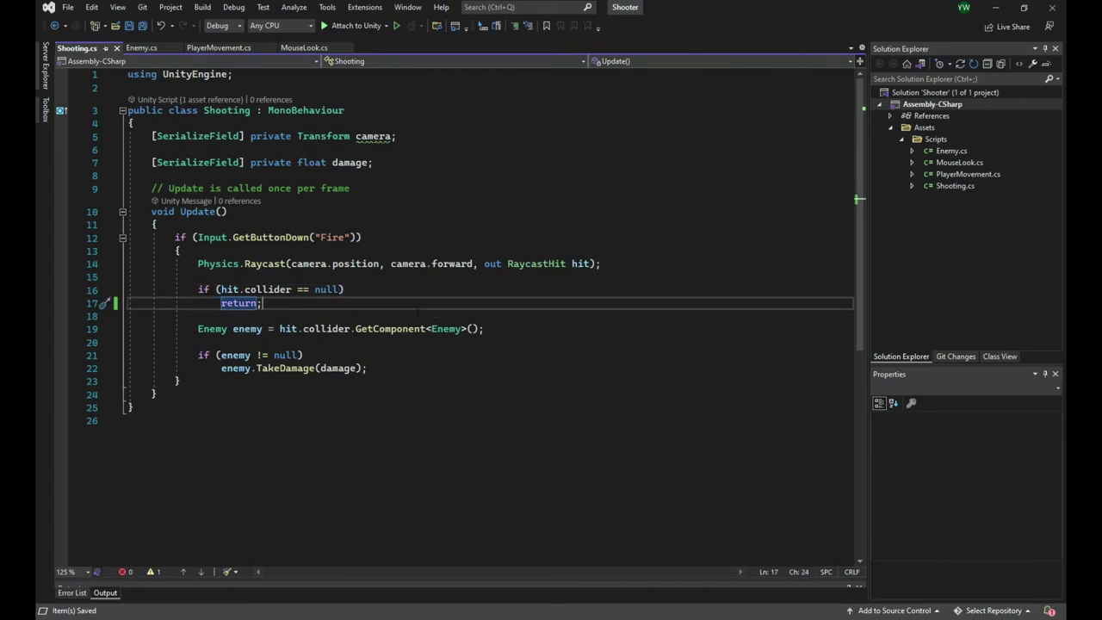
key(Return)
key(Return)
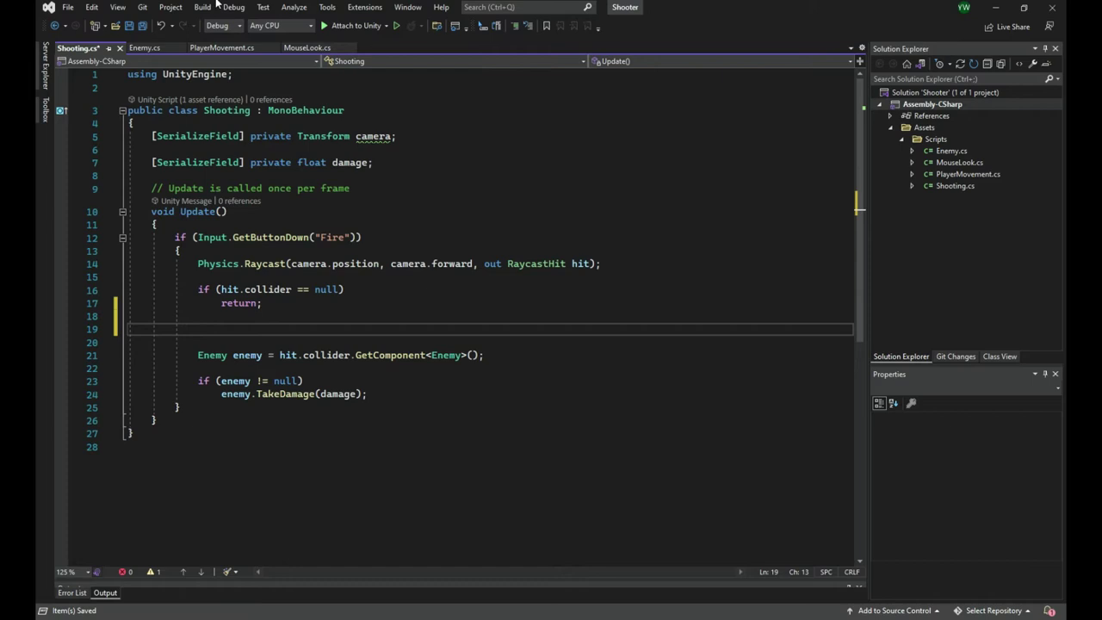
- Declare a serialized private GameObject field named effect below the camera field and save the script
click(420, 138)
key(Return)
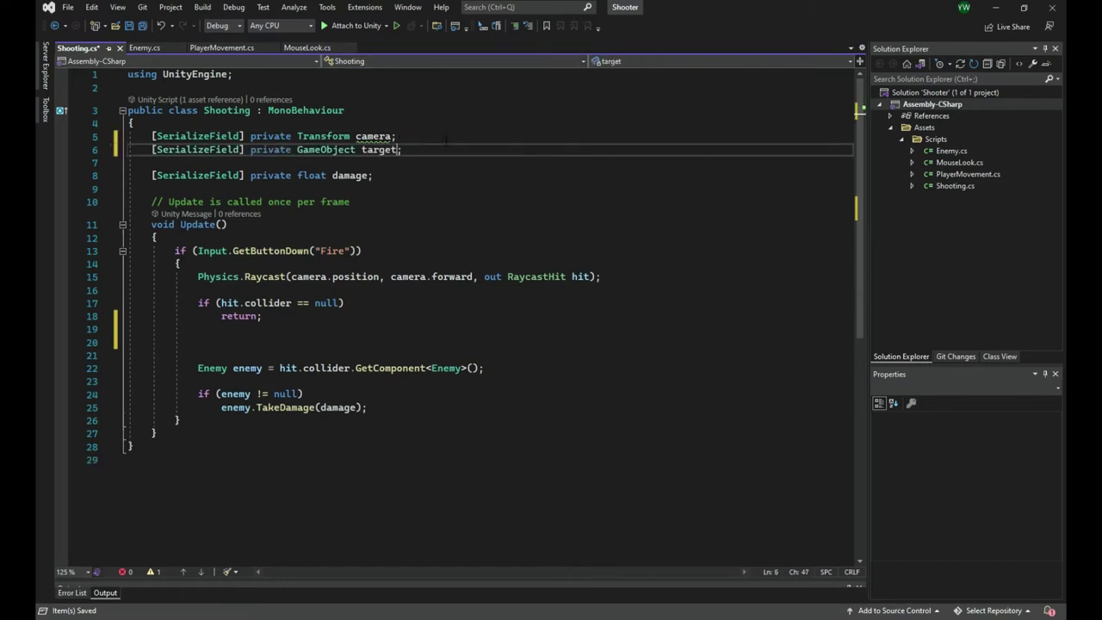
text(effect)
key(ctrl+a)
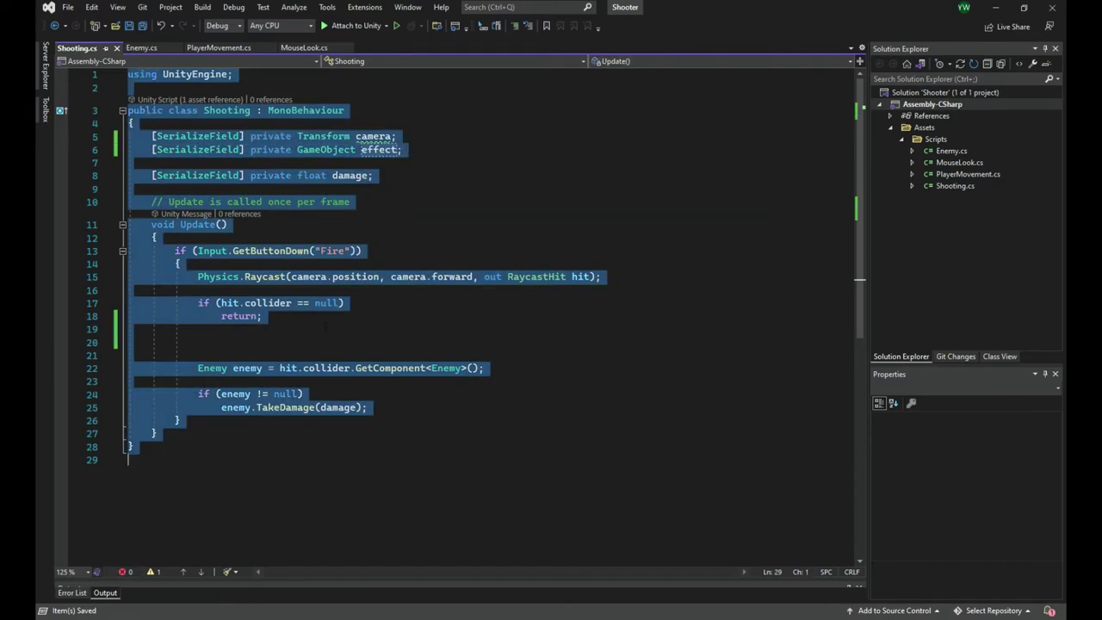
text(s)
key(ctrl+z)
- Below the null-collider check, start an Instantiate call that spawns effect at hit.collider.transform.position
click(281, 341)
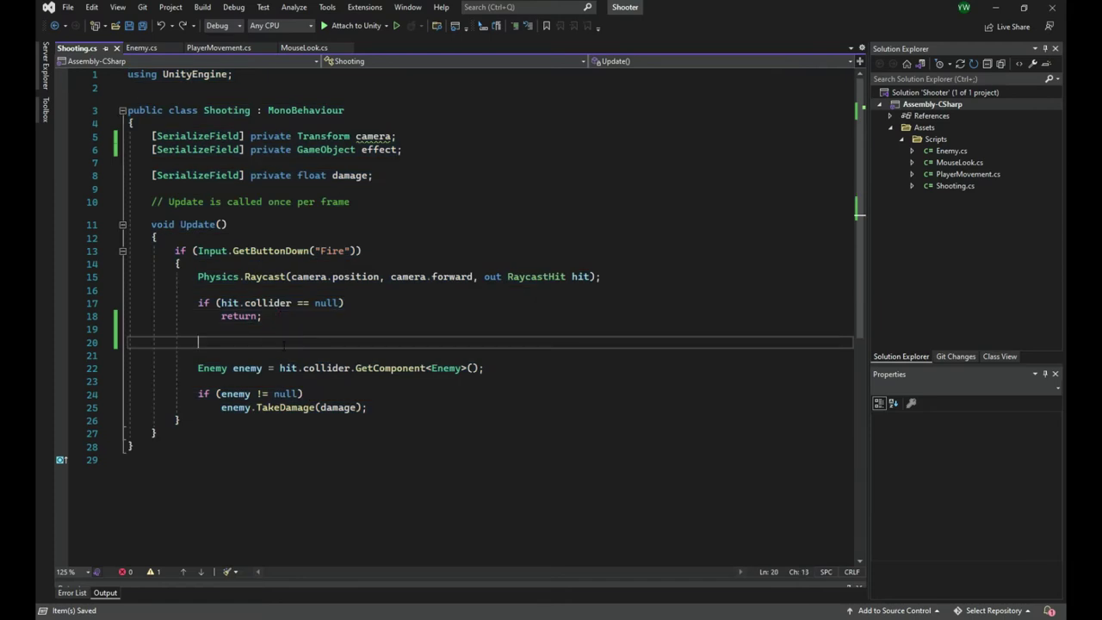
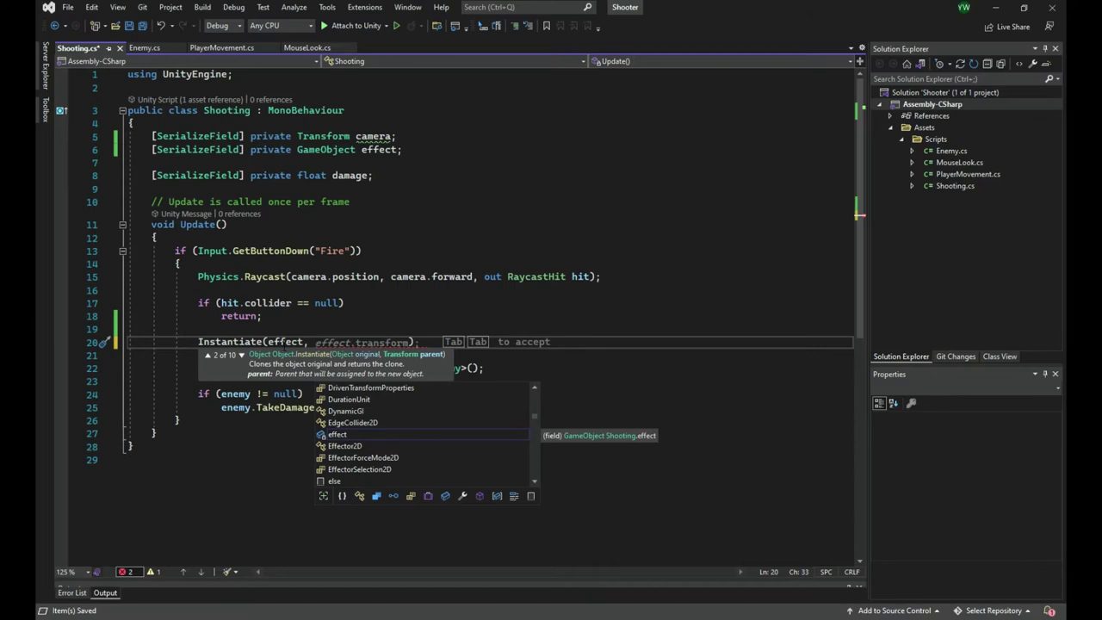
text(hit.)
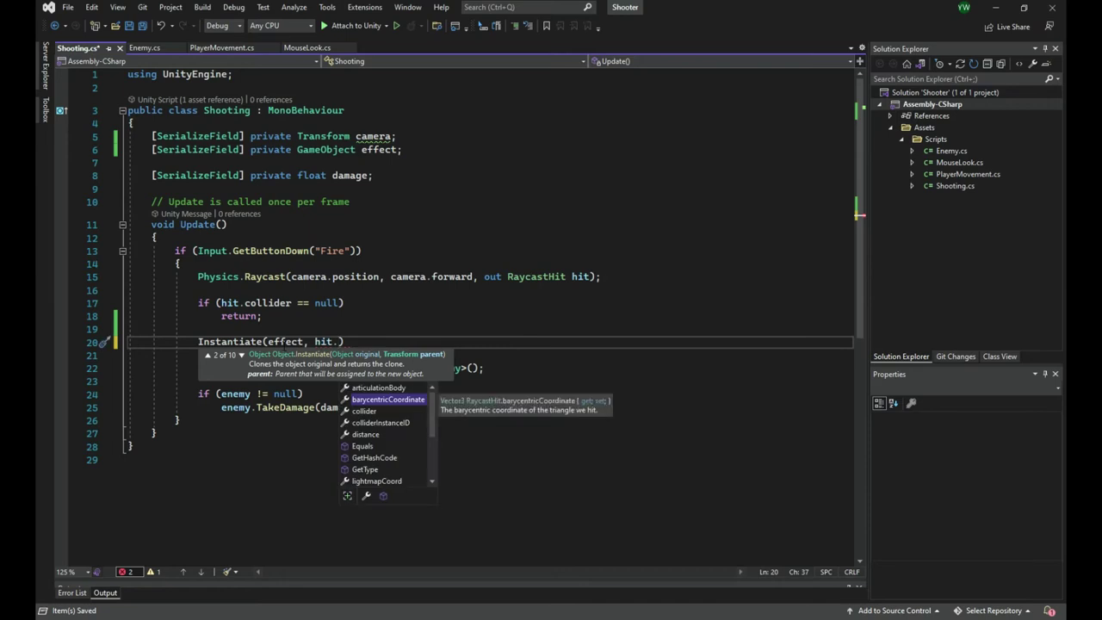
text(collider.t)
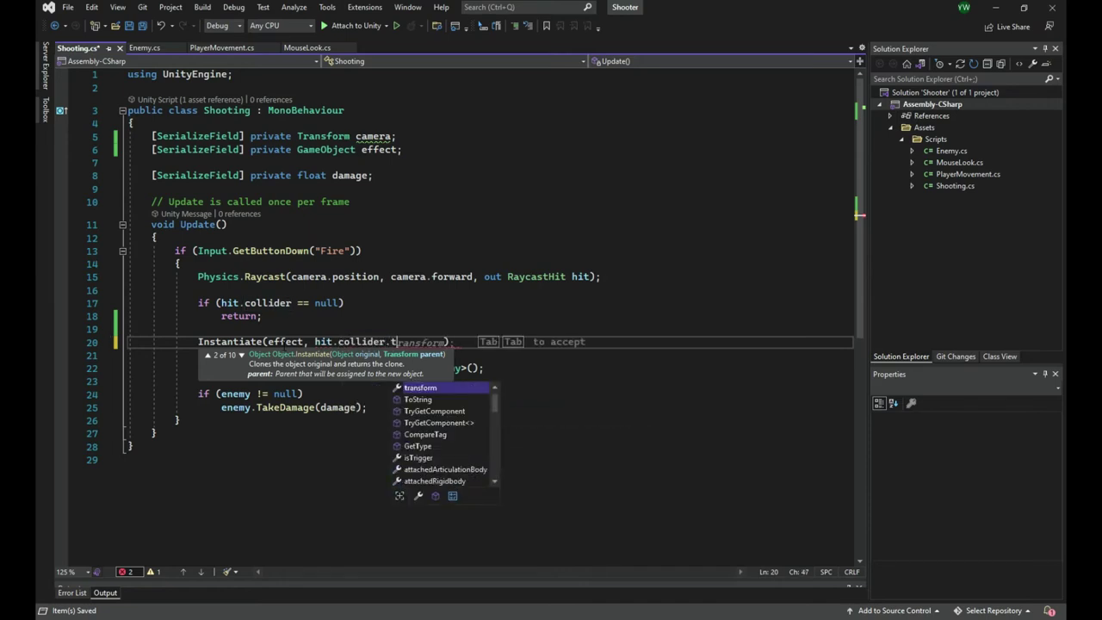
key(Tab)
text(.po)
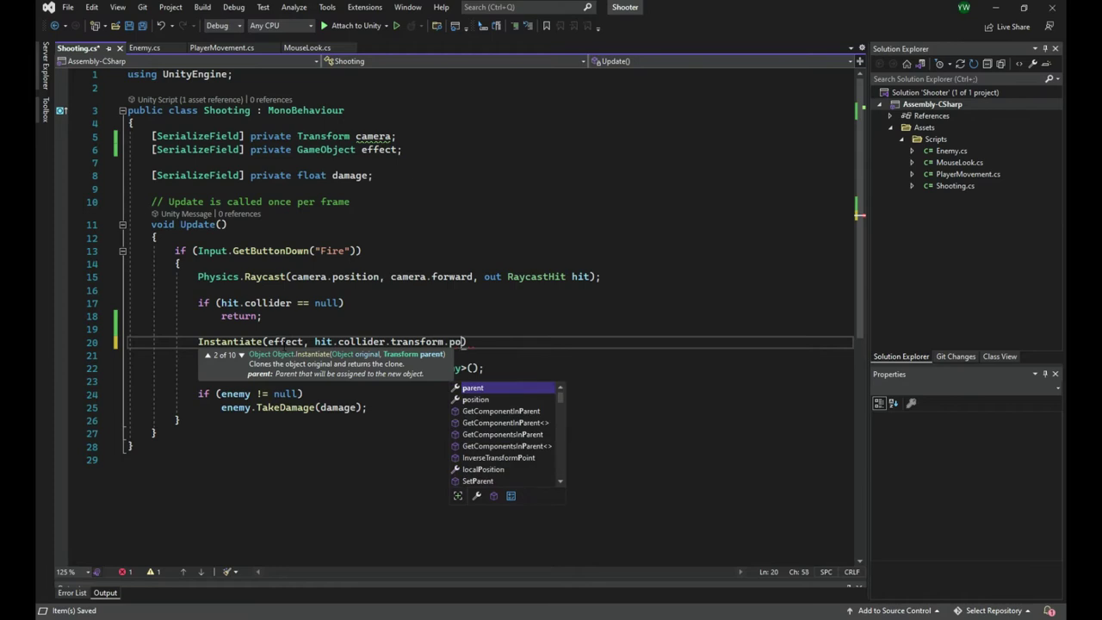
text(s)
key(Tab)
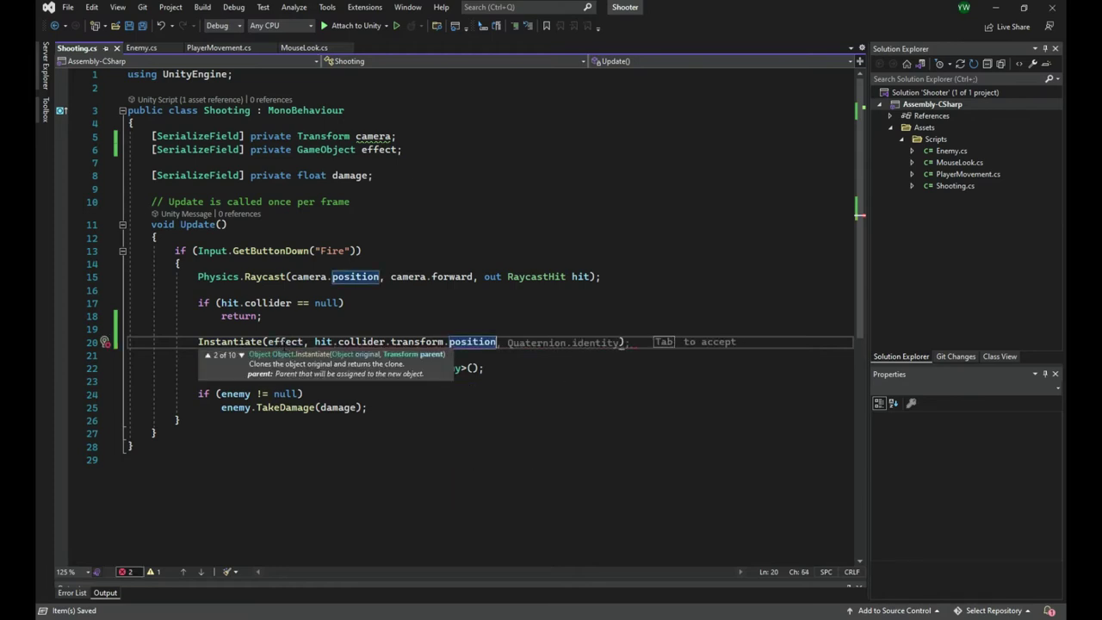
text(,)
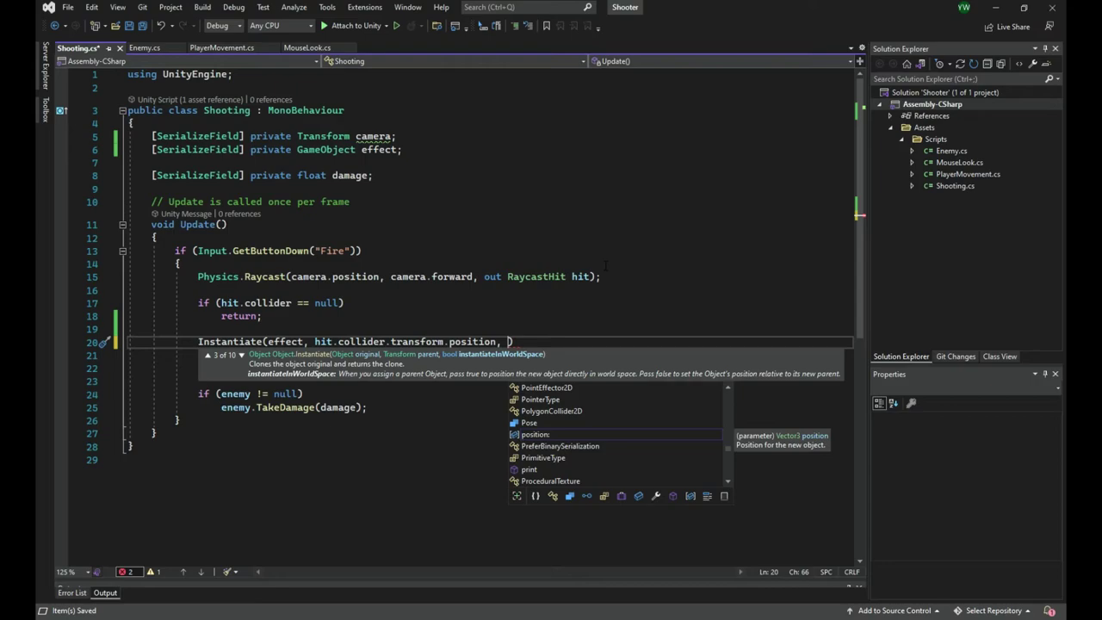
key(Escape)
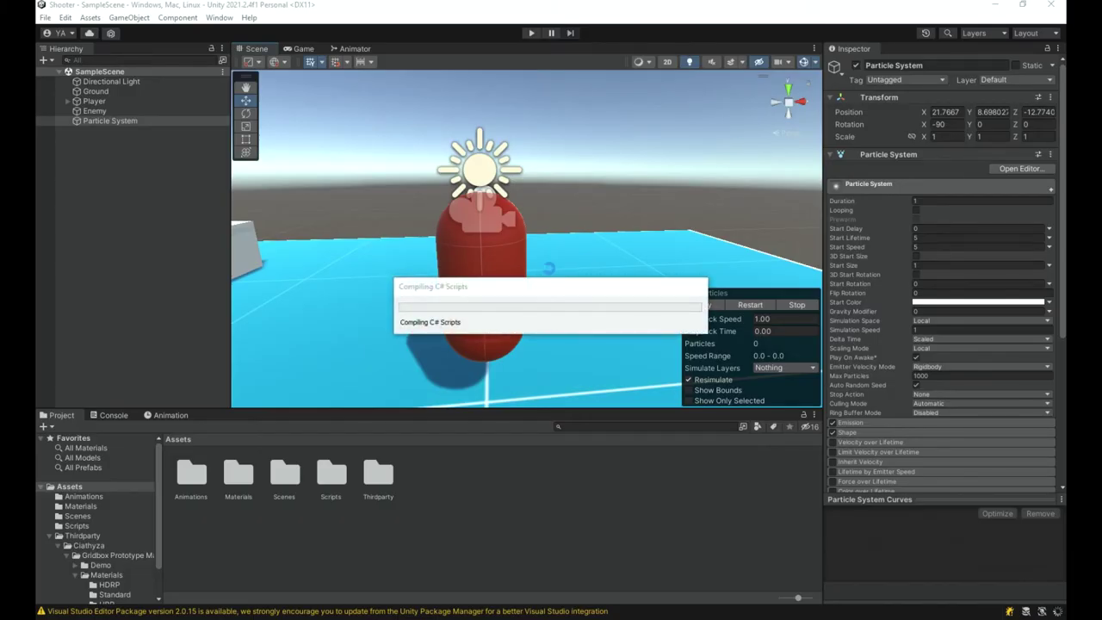
- Look around the player and cube in the Unity scene and return to the script in Visual Studio
mouse_move(547, 265)
right_down()
mouse_move(472, 268)
mouse_move(565, 245)
mouse_move(674, 281)
mouse_move(676, 251)
mouse_move(754, 249)
right_up()
key(a)
key(w)
key(a)
key(a)
key(d)
right_drag(503, 276, 565, 262)
key(alt+Tab)
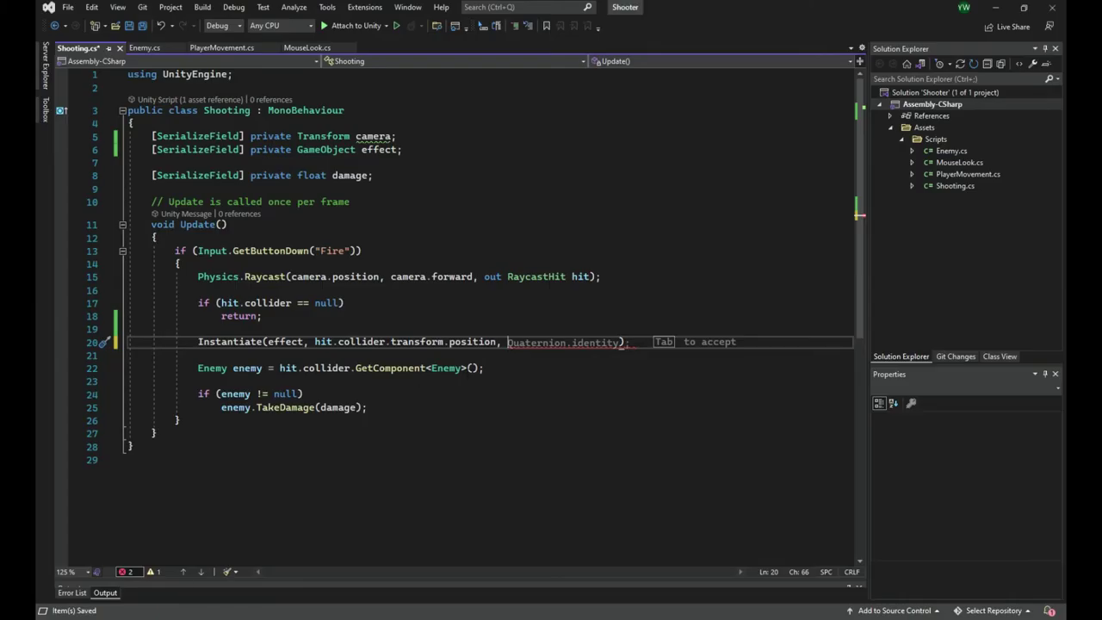
- Complete the Instantiate call with Quaternion.LookRotation(hit.normal) as the rotation and save Shooting.cs
text(Qua)
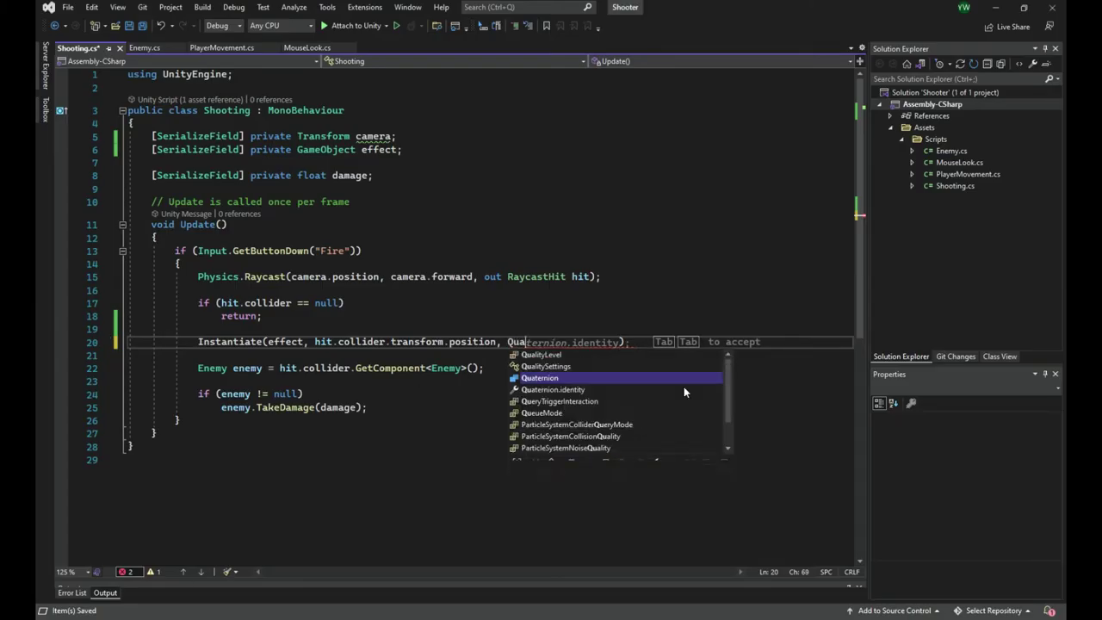
text(ternion.L)
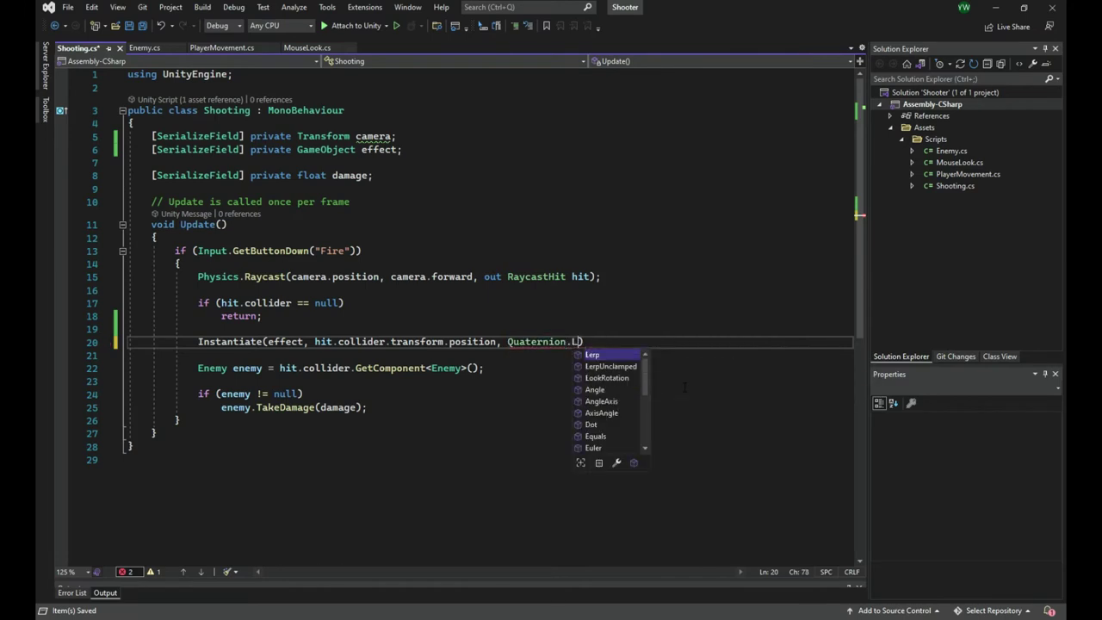
text(ookRotation());)
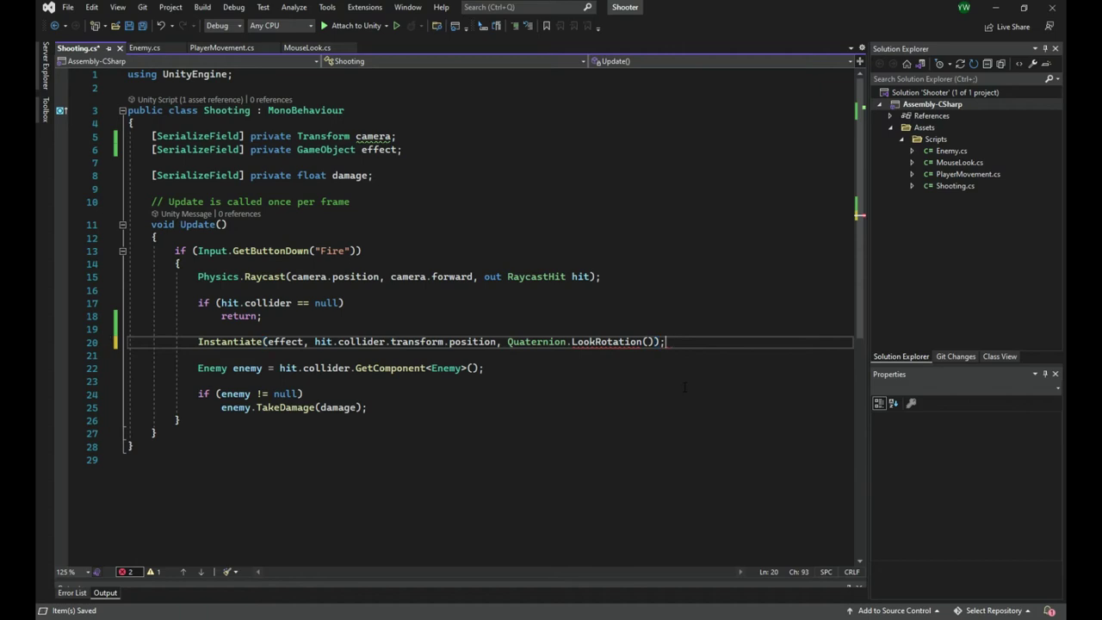
key(ctrl+s)
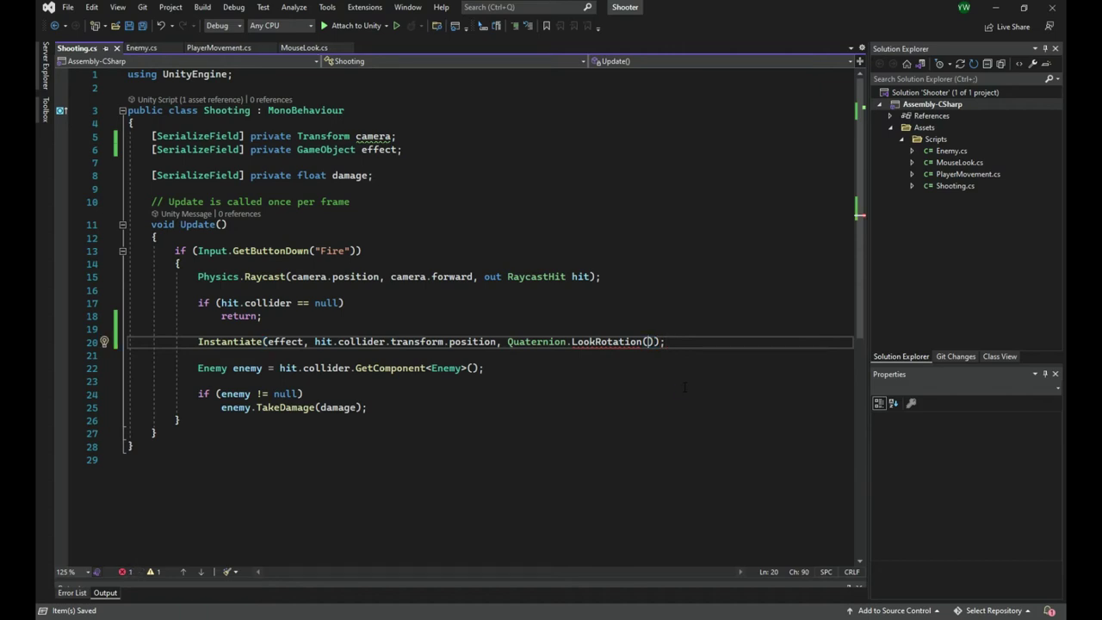
text(h)
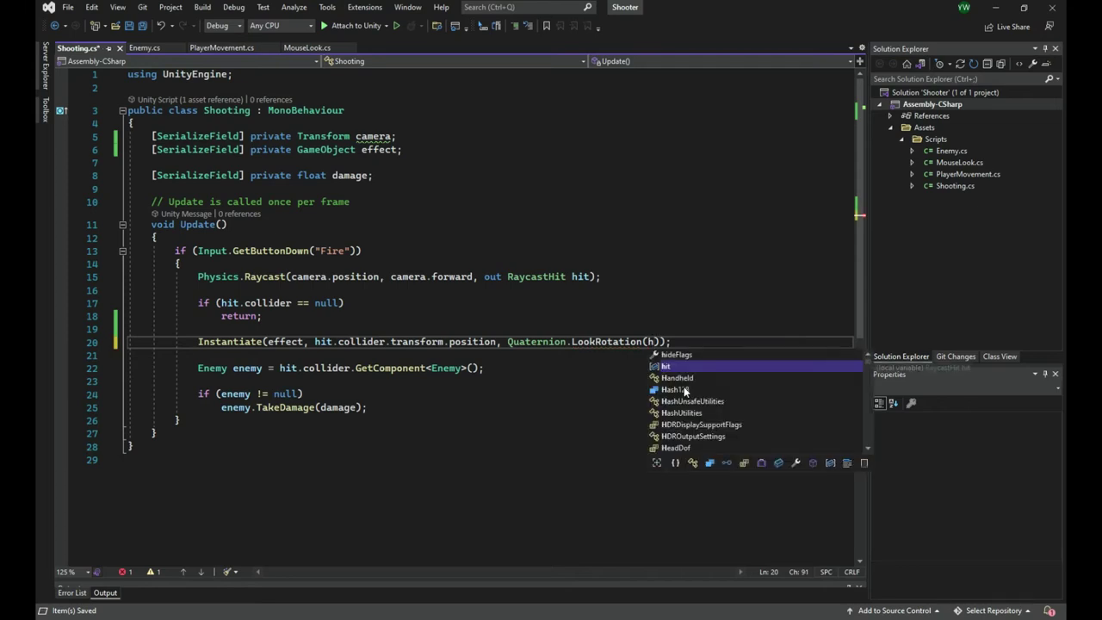
text(t)
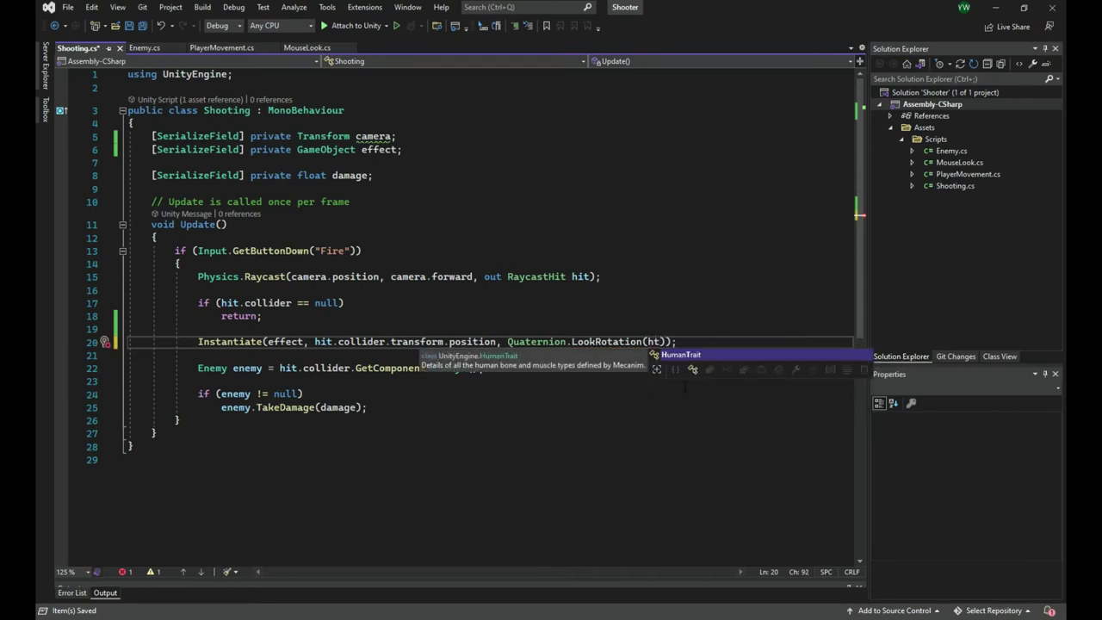
key(Tab)
key(ctrl+shift+Left)
text(hit.normal)
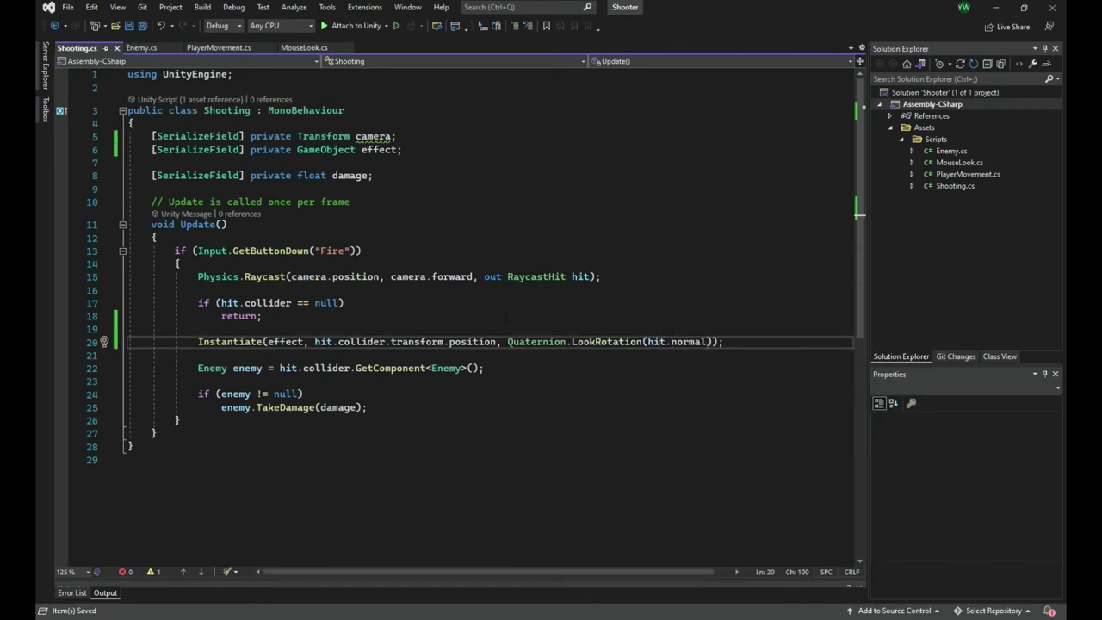
click(768, 334)
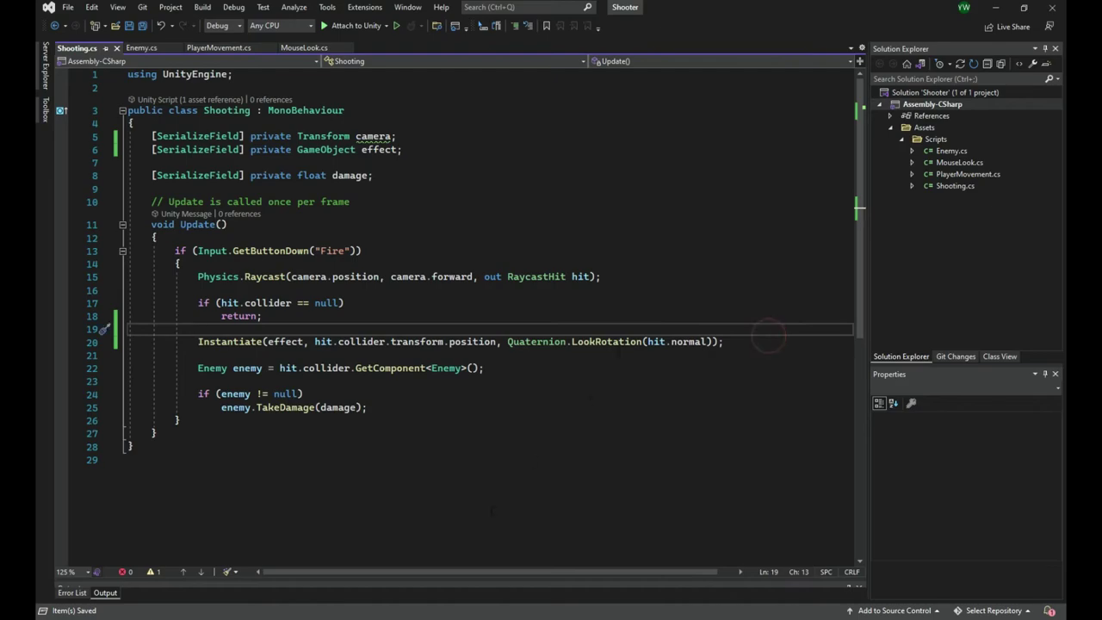
- Switch to Unity and select the Player to check the new Effect field on its Shooting component
click(438, 617)
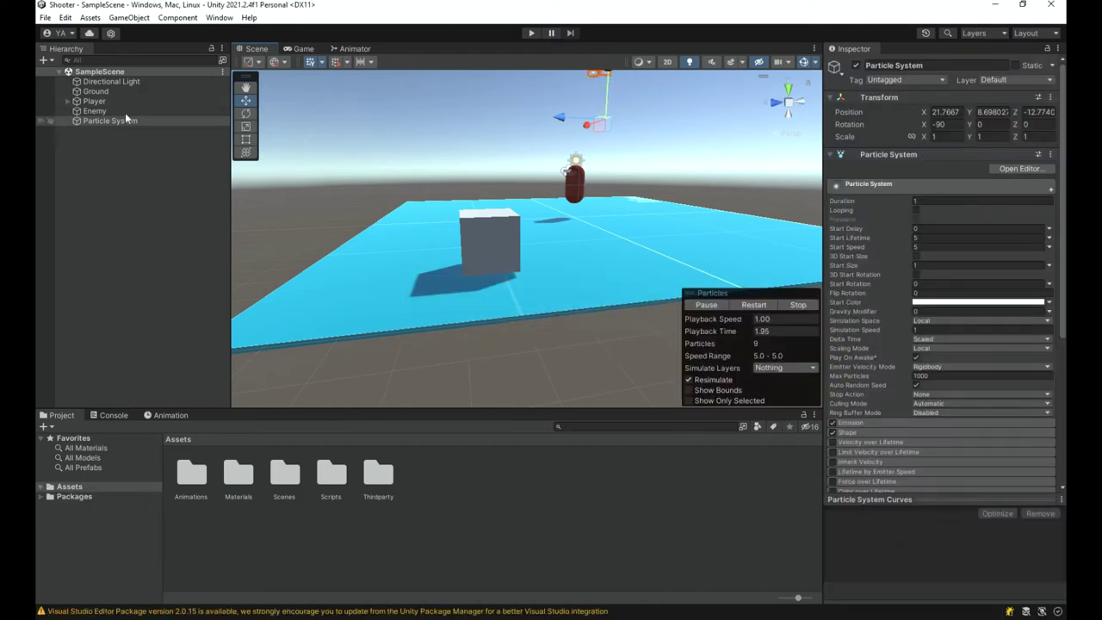
click(112, 102)
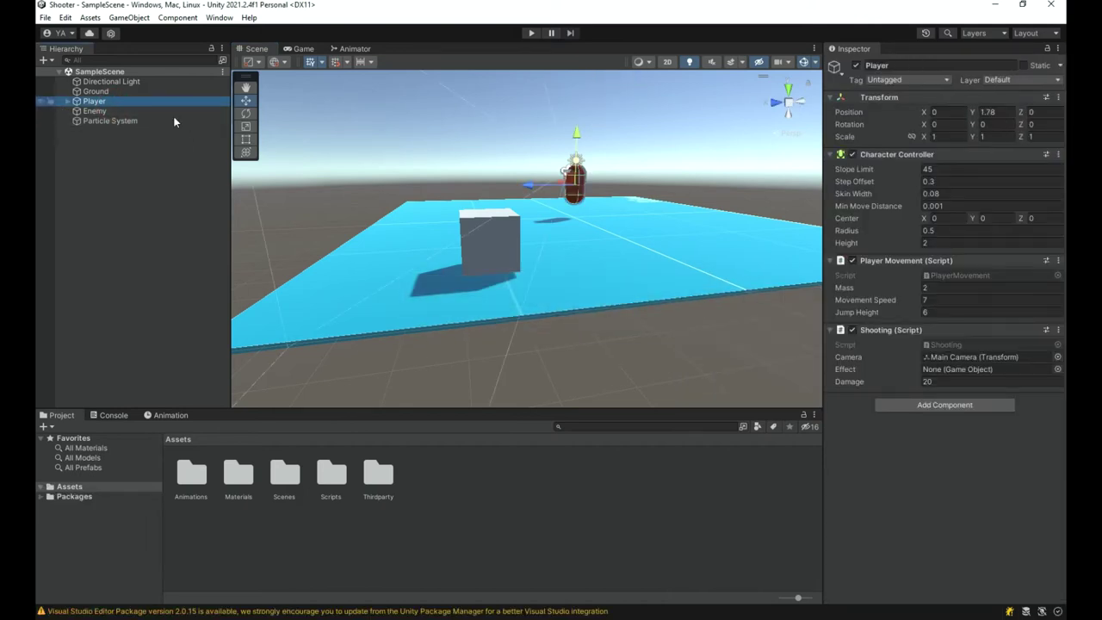
right_drag(610, 363, 1021, 274)
key(s)
key(a)
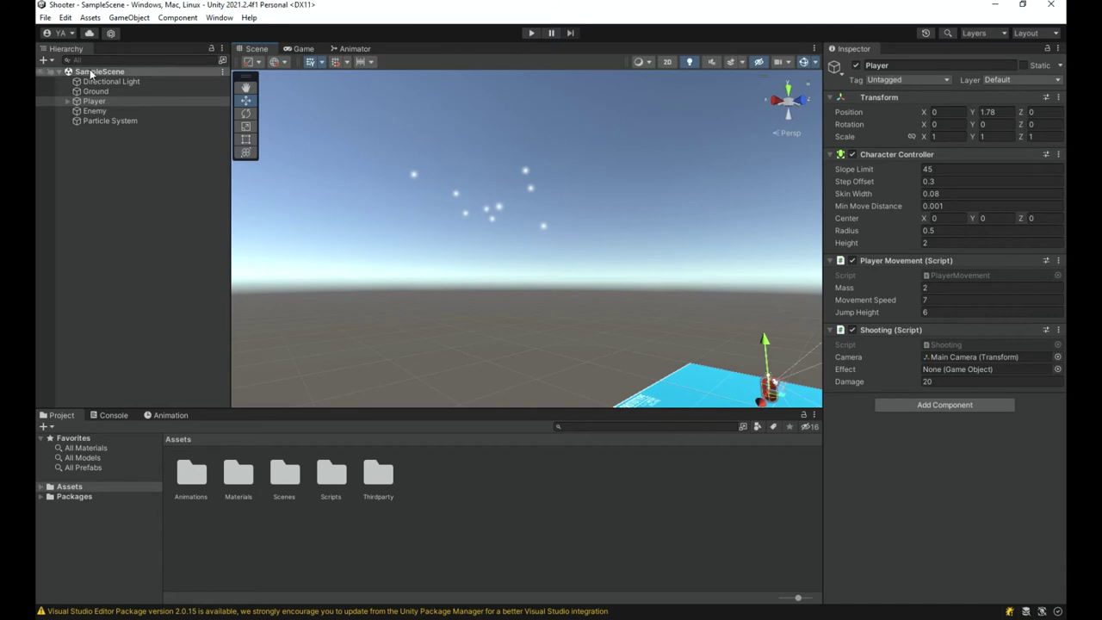
- Save the scene's Particle System as a prefab in the Assets folder
click(110, 122)
right_drag(418, 230, 492, 284)
key(s)
click(120, 121)
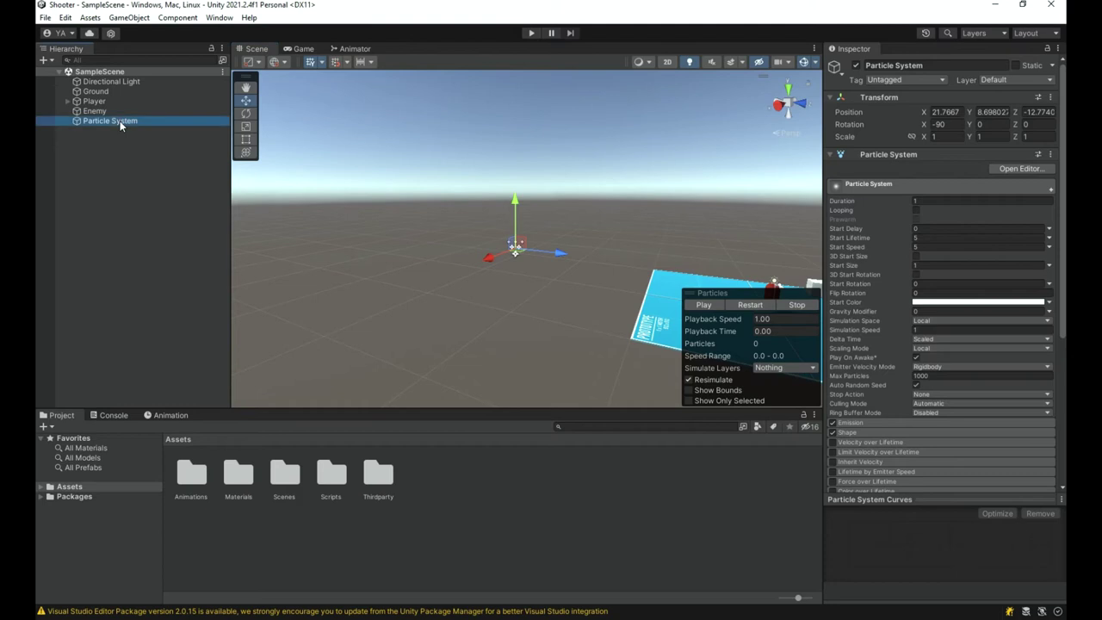
drag(128, 130, 127, 123)
drag(197, 243, 418, 488)
drag(425, 351, 437, 512)
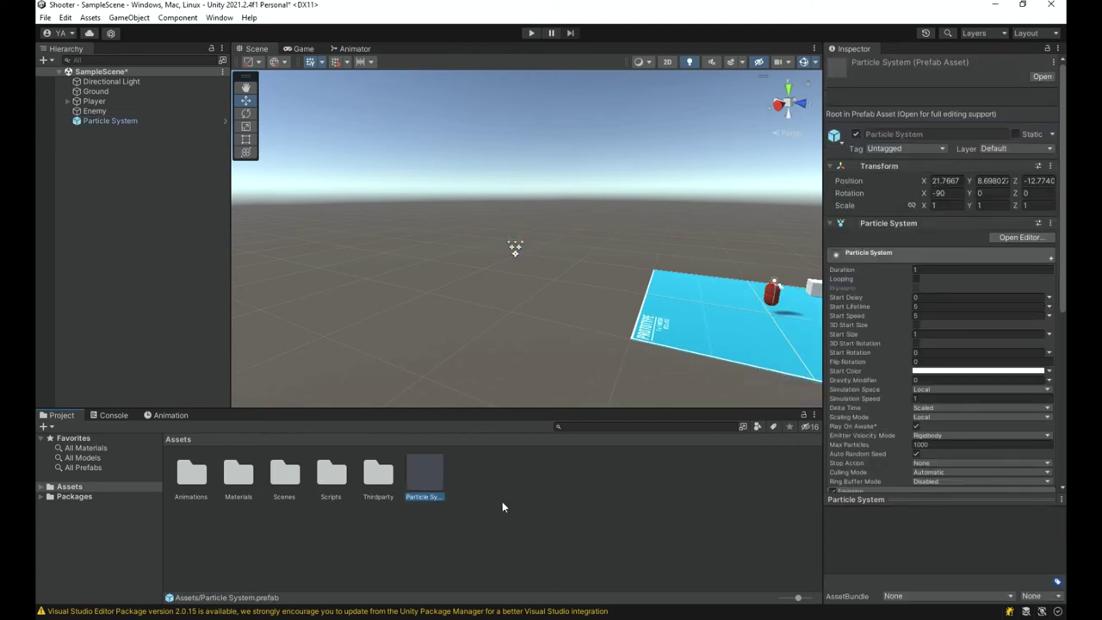
- Delete the Particle System from the scene, try placing a copy of its prefab, and delete that copy too
click(117, 120)
key(Delete)
drag(427, 488, 180, 278)
key(Delete)
- Rename the Particle System prefab as Bullet Hit Effect
click(434, 487)
right_drag(511, 175, 398, 194)
key(w)
key(d)
click(484, 582)
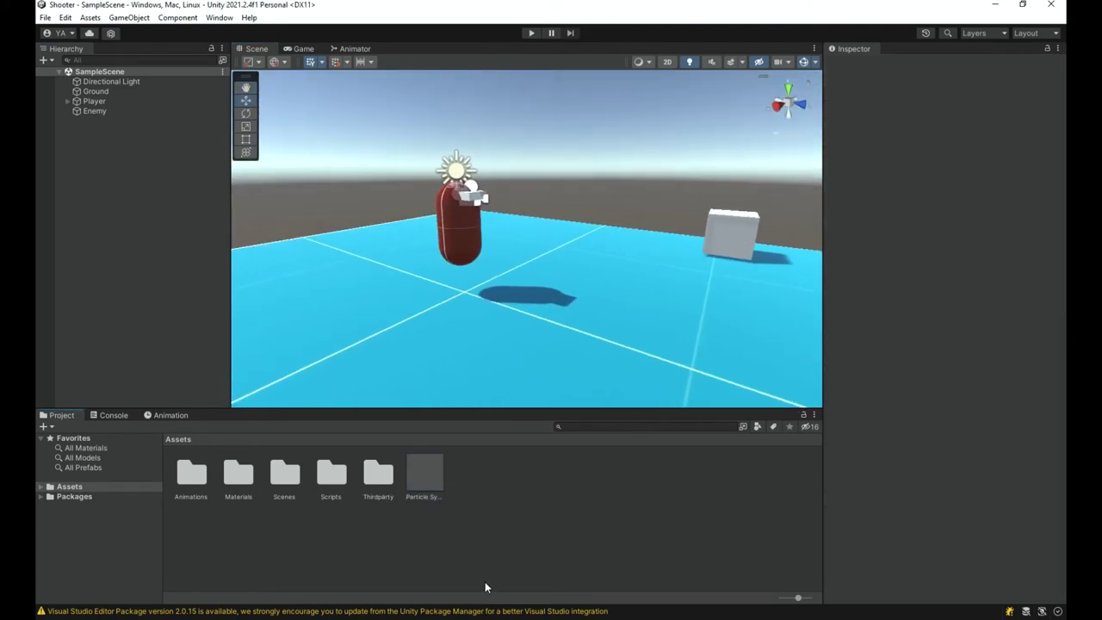
click(437, 484)
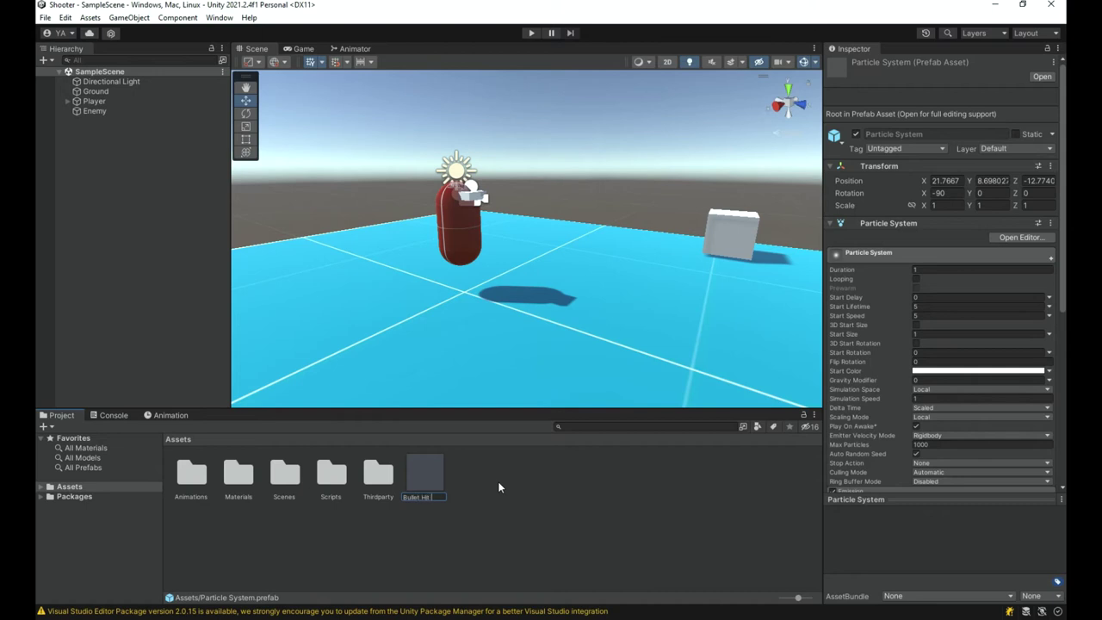
key(Return)
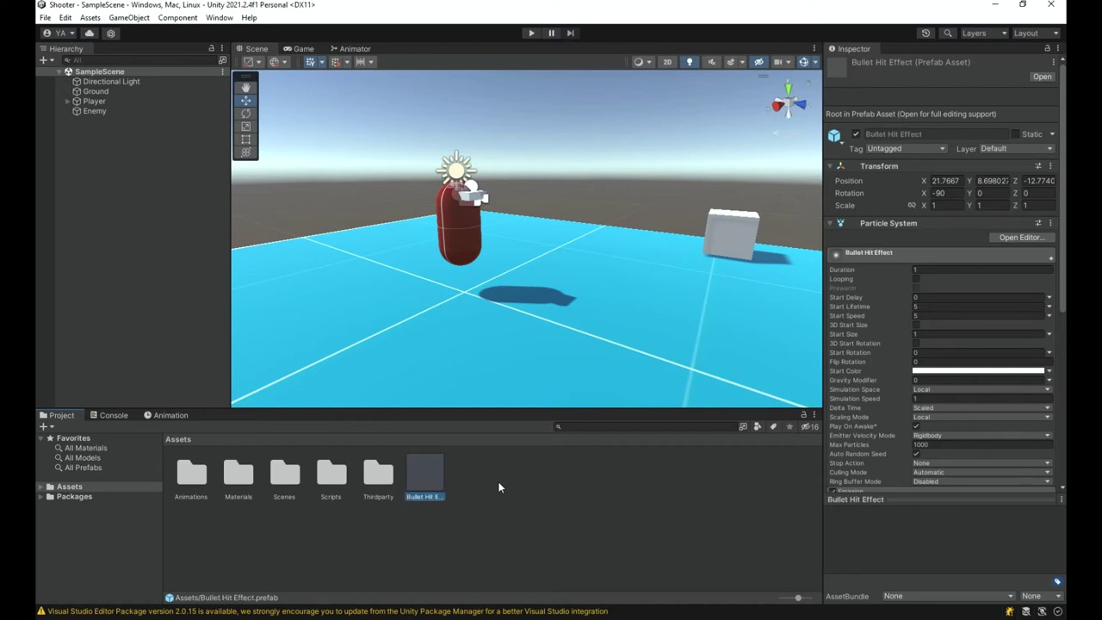
- Create a Prefabs folder in Assets, move the Bullet Hit Effect prefab into it and select the prefab there
right_click(498, 487)
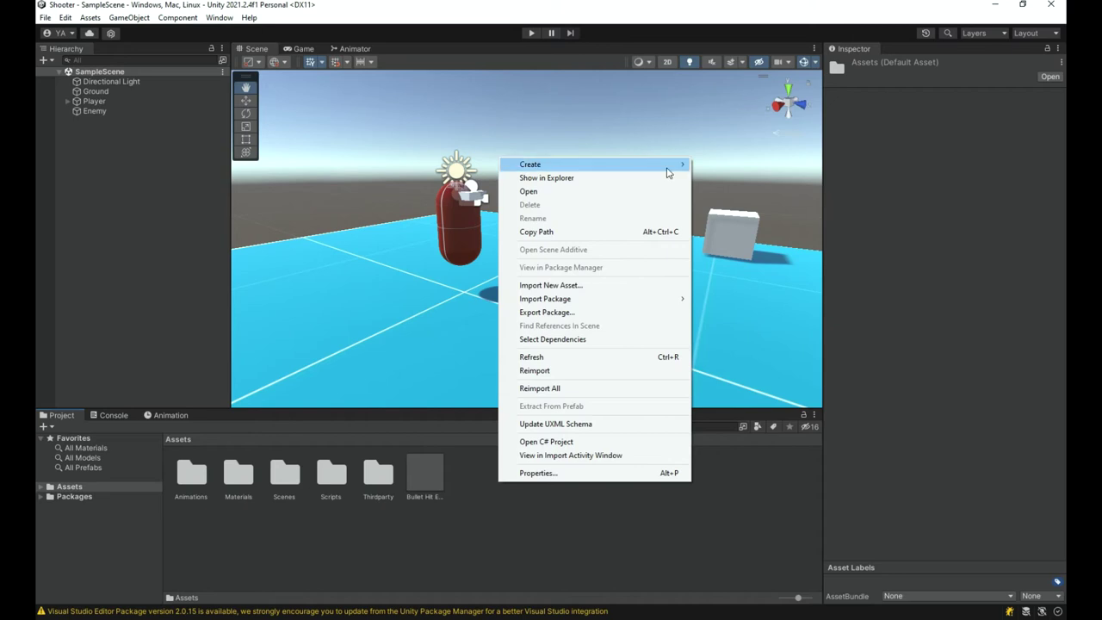
mouse_move(593, 163)
click(719, 73)
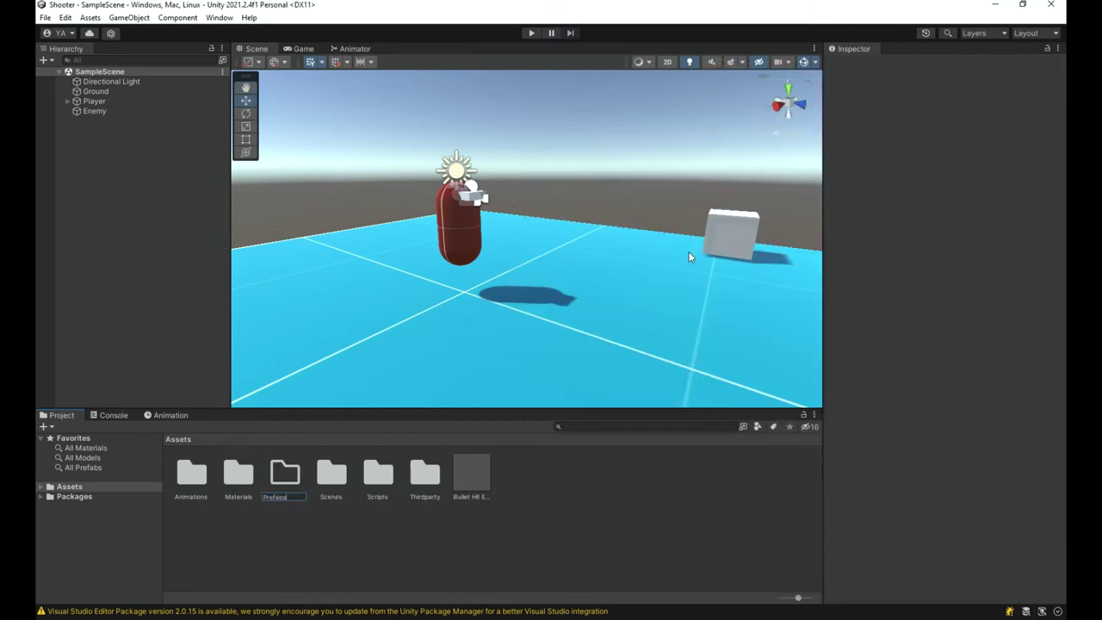
key(Return)
drag(419, 498, 280, 468)
click(186, 478)
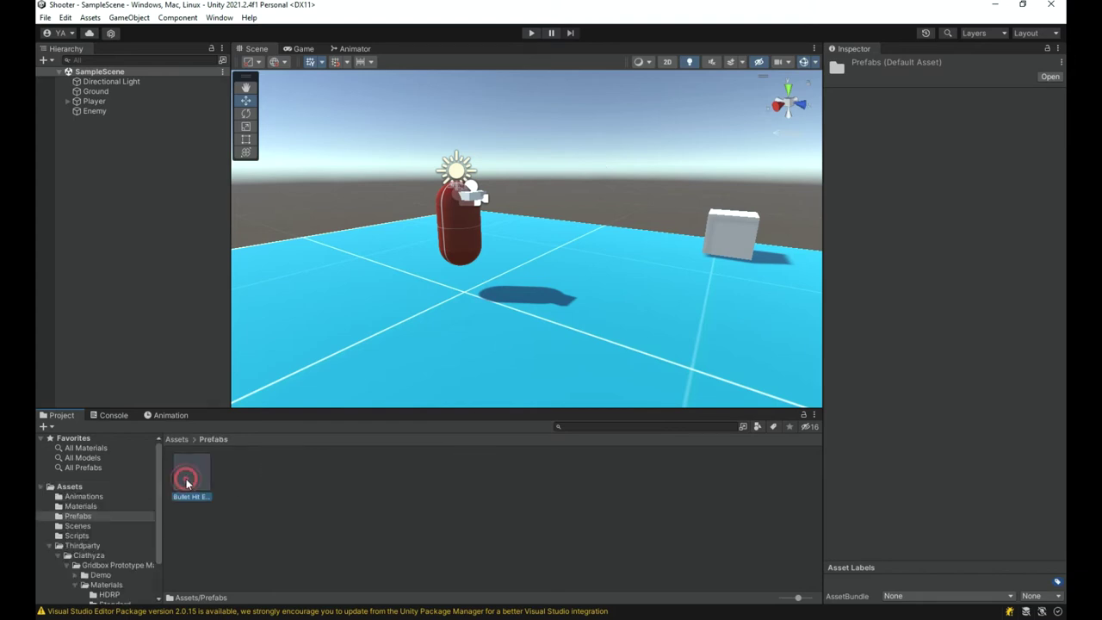
- Assign the Bullet Hit Effect prefab as the Effect of the Player's Shooting script and save the scene
click(110, 101)
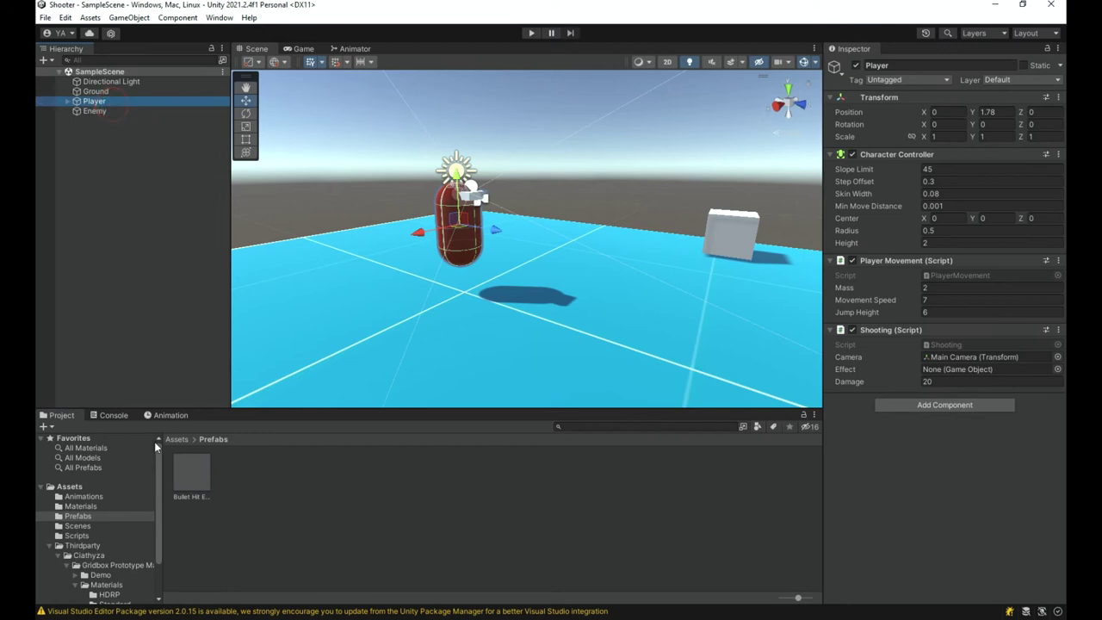
drag(191, 473, 925, 367)
key(ctrl+s)
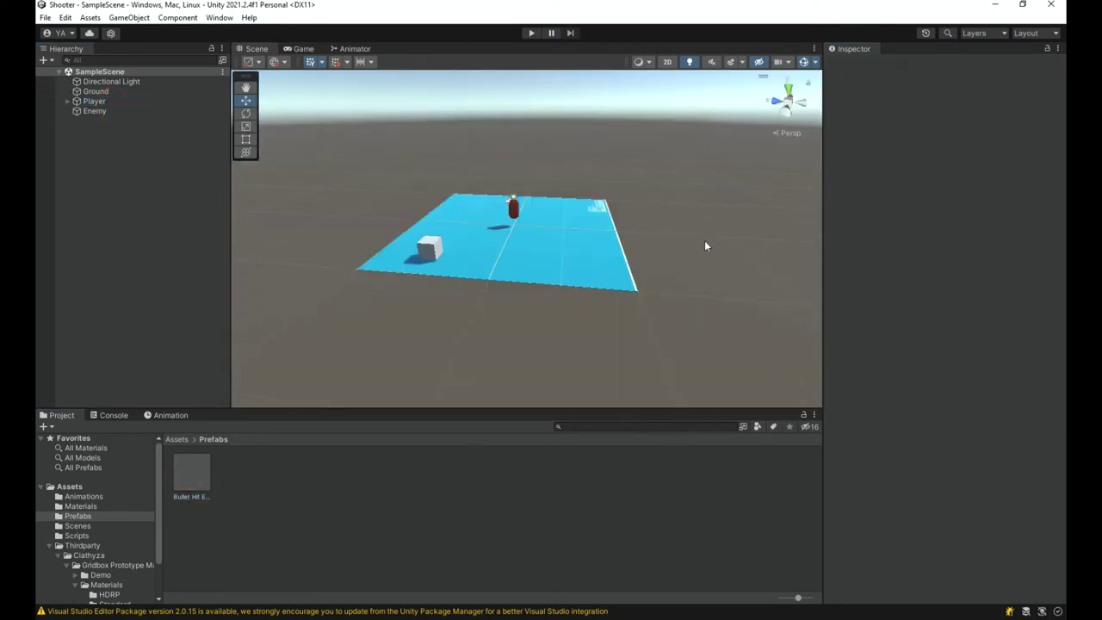
- Run the game, shoot the enemy cube and check where the bullet hit effect spawns
alt+drag(704, 240, 505, 4)
click(531, 33)
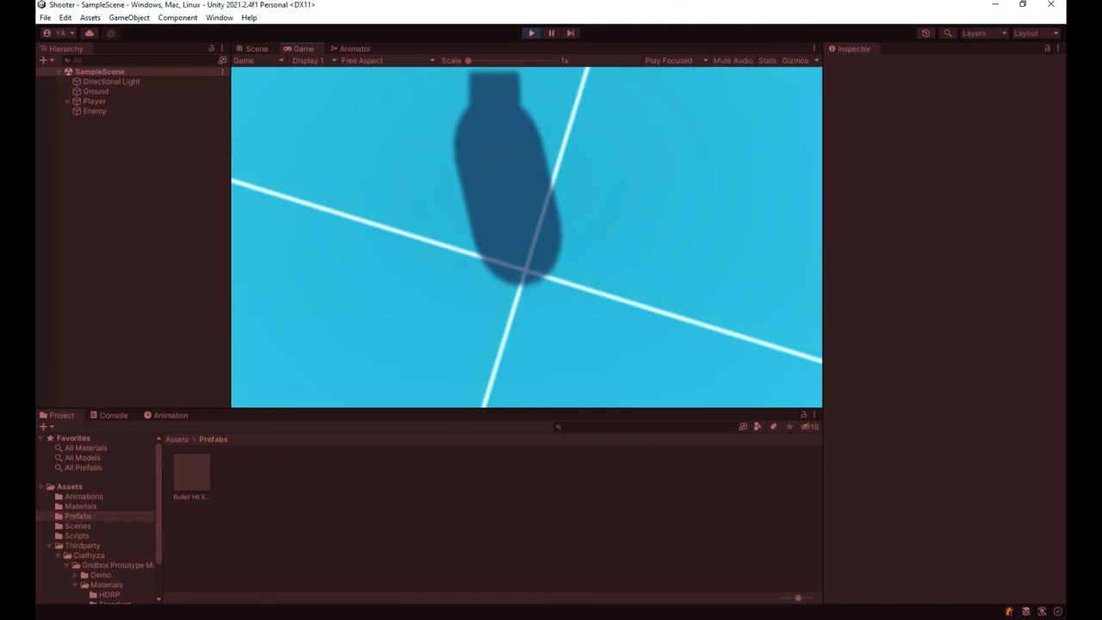
key(w)
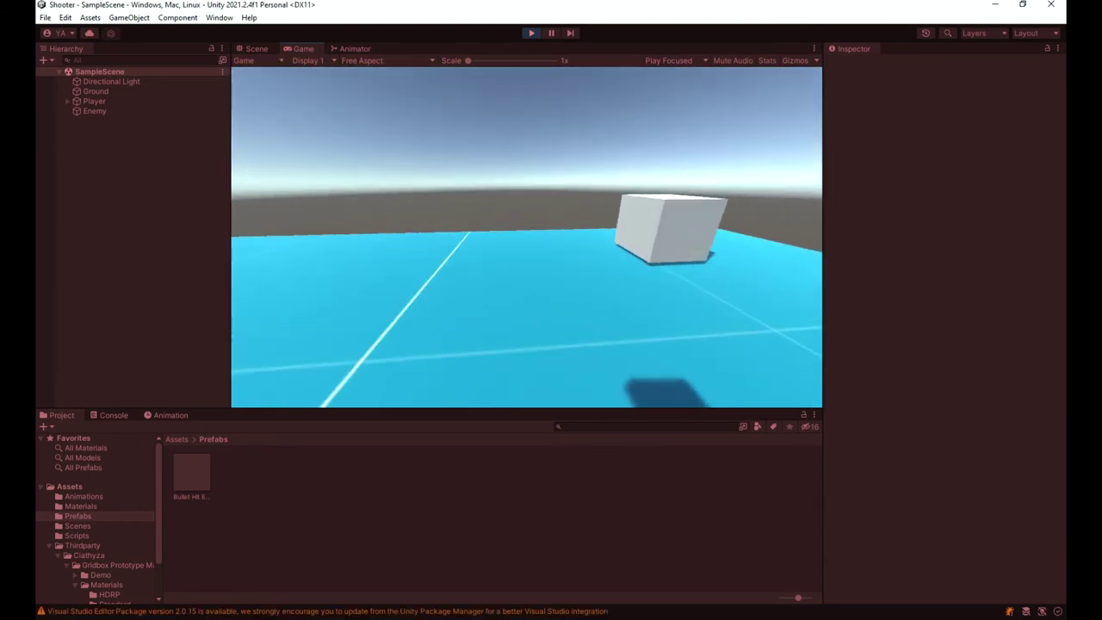
click(525, 236)
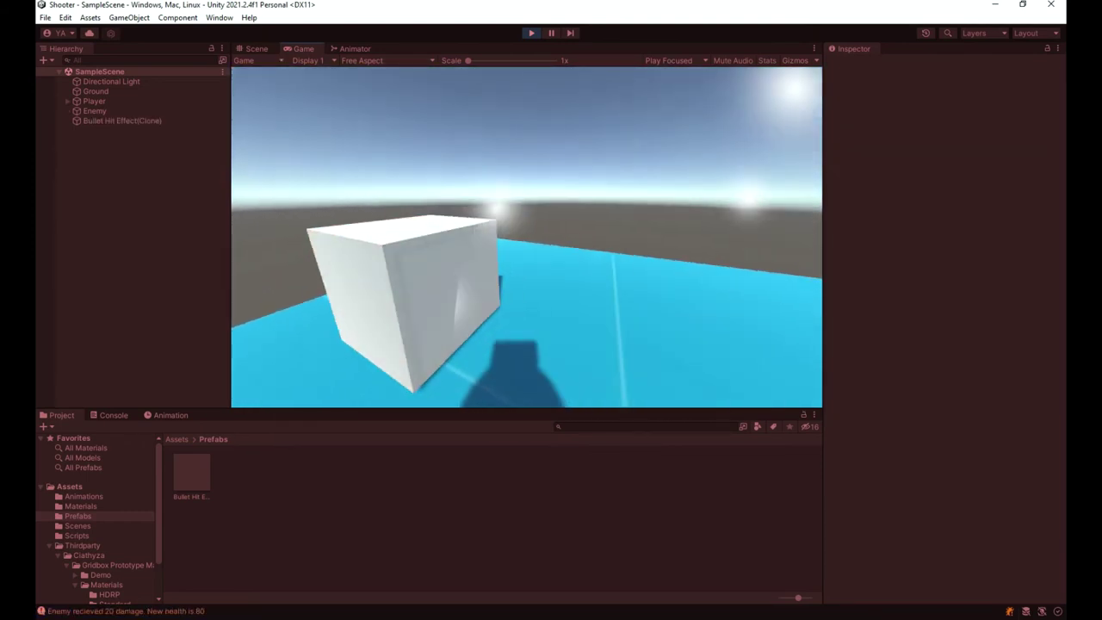
key(w)
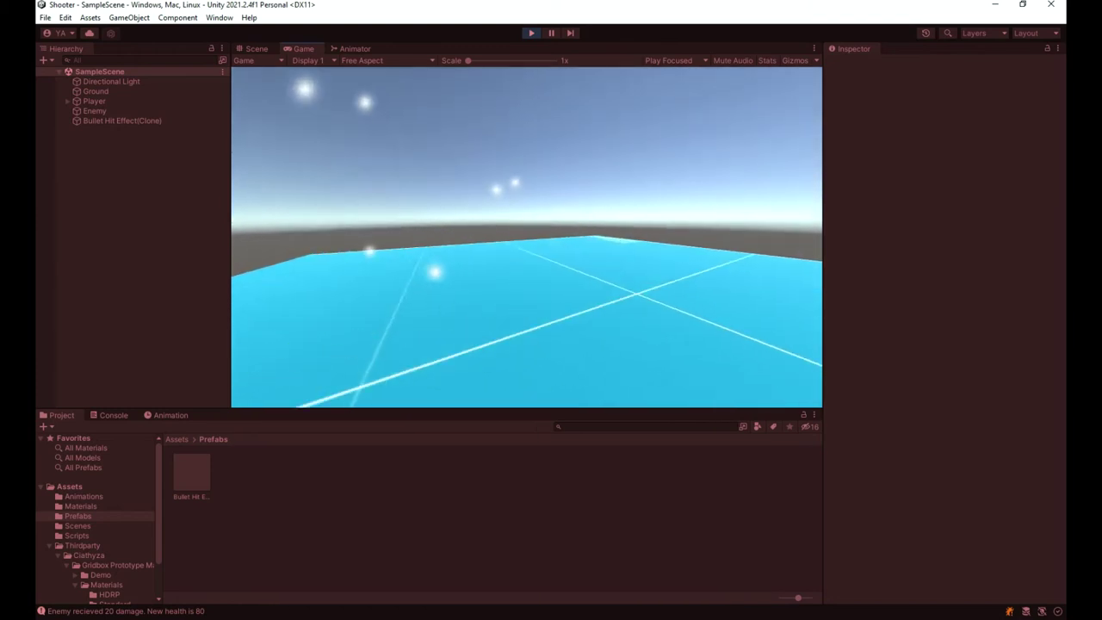
key(space)
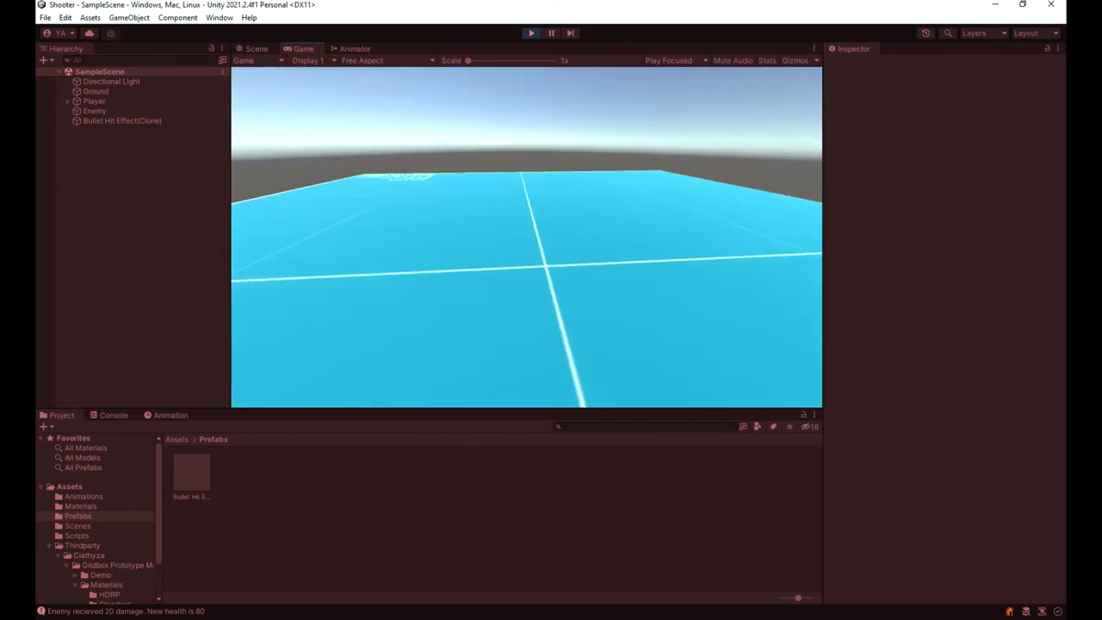
- Move around the level and shoot several different spots on the ground to check the effect's position there
key(w)
key(a)
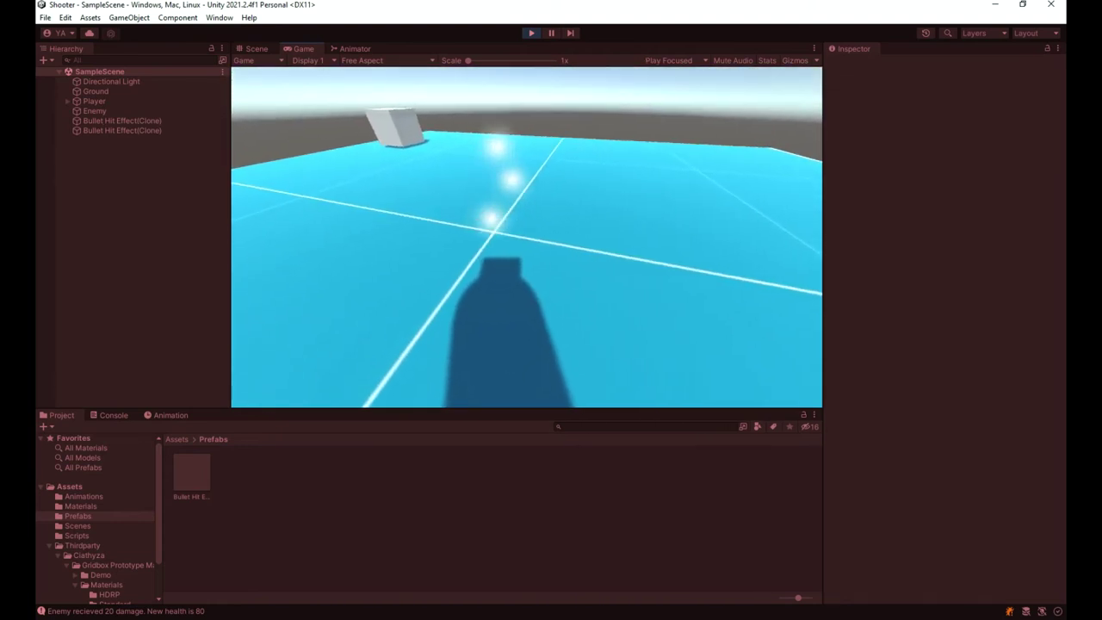
key(s)
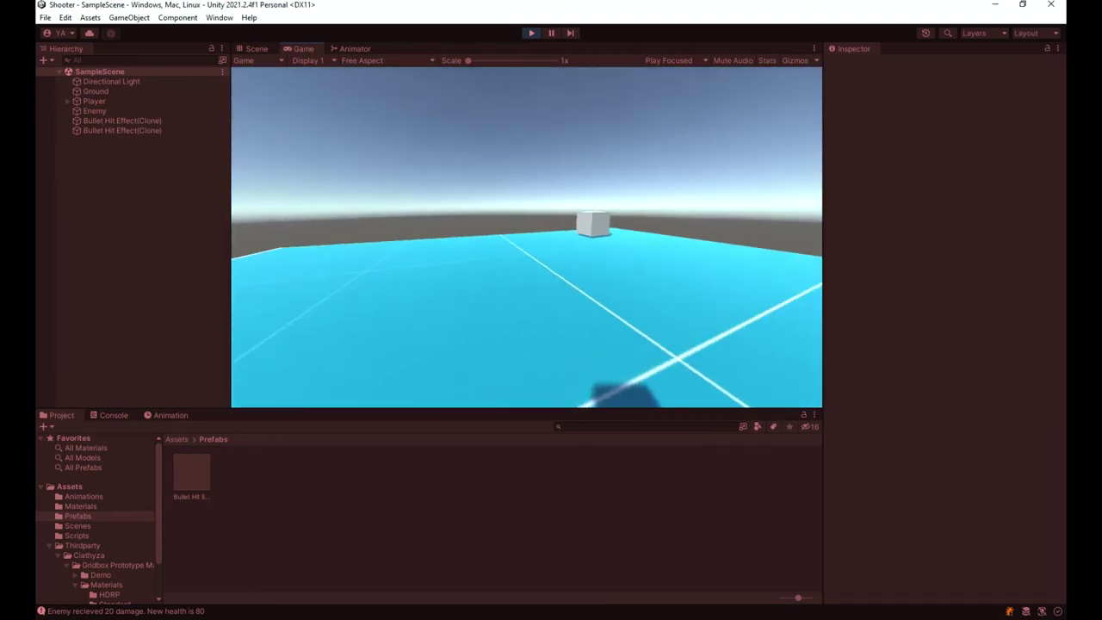
click(526, 237)
click(526, 236)
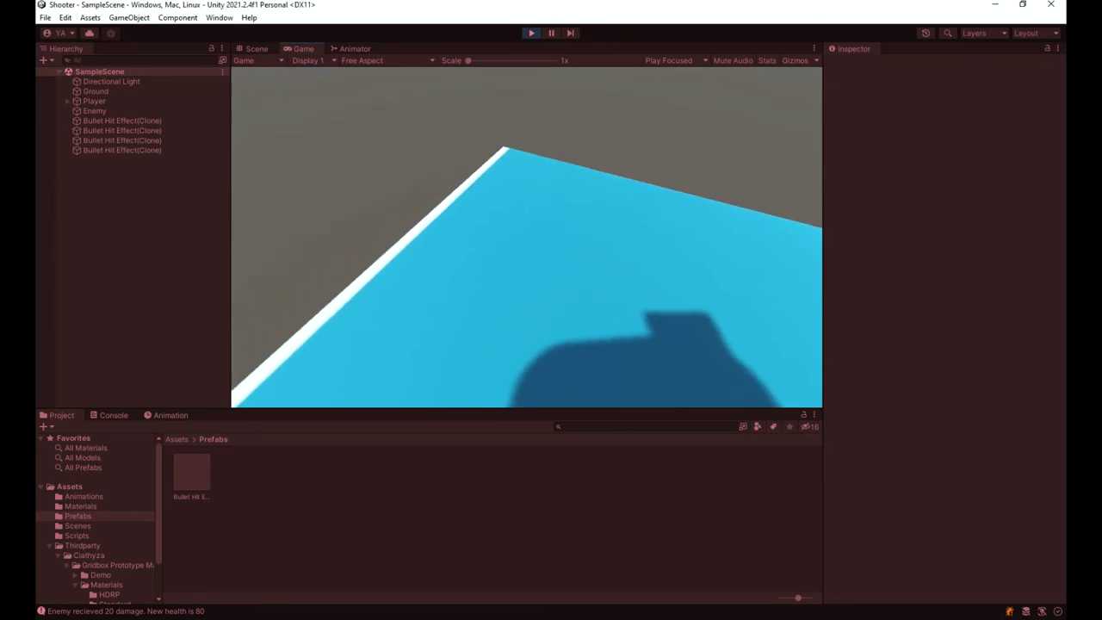
click(526, 237)
click(526, 236)
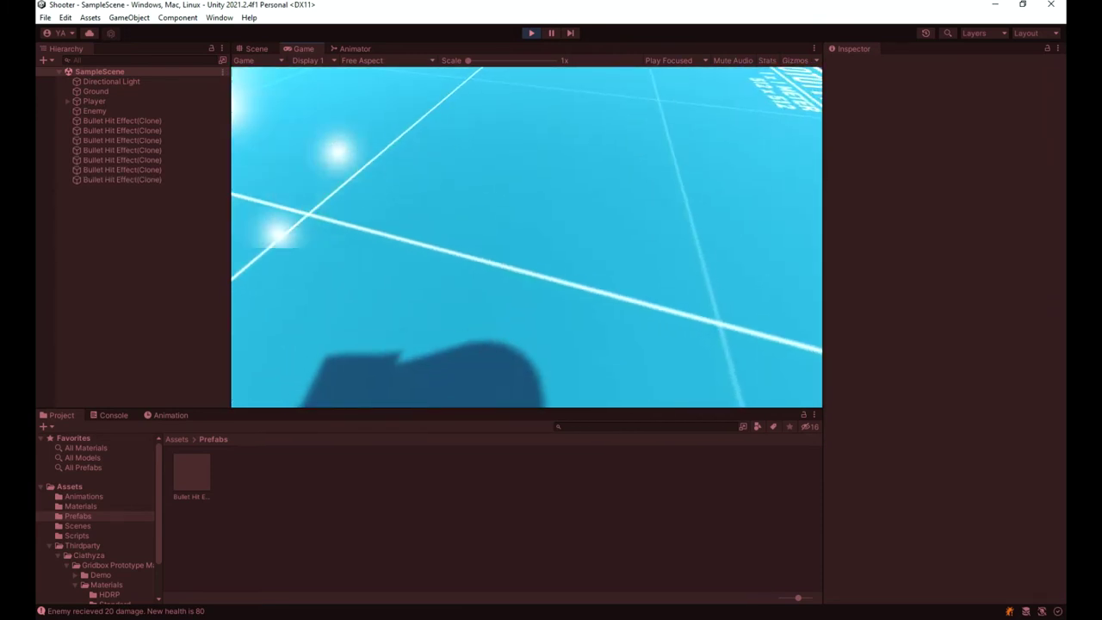
key(space)
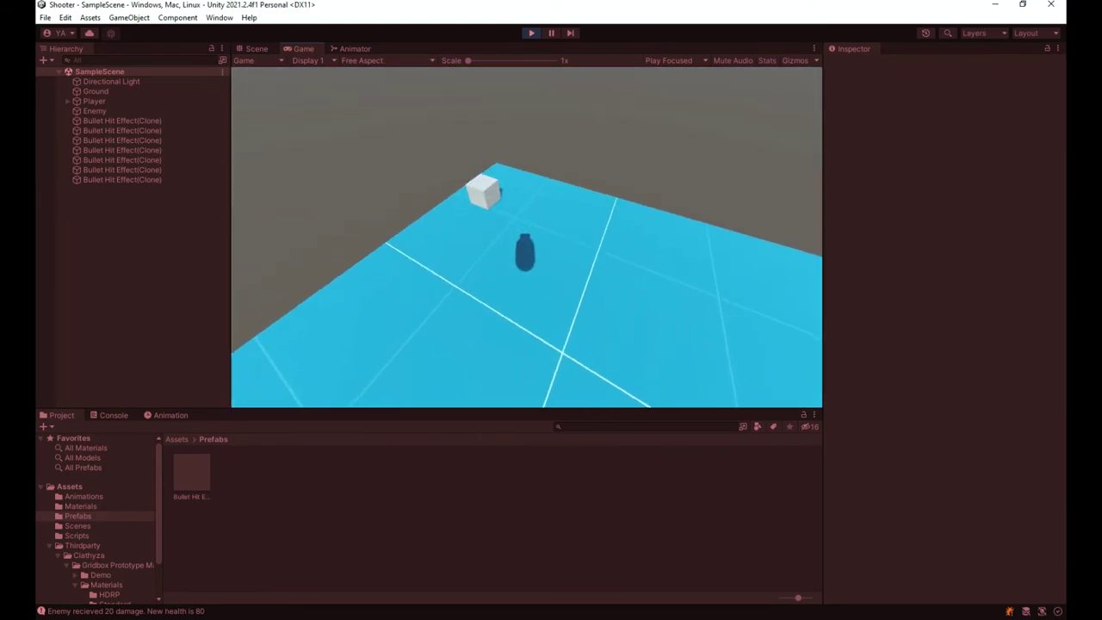
key(s)
click(525, 237)
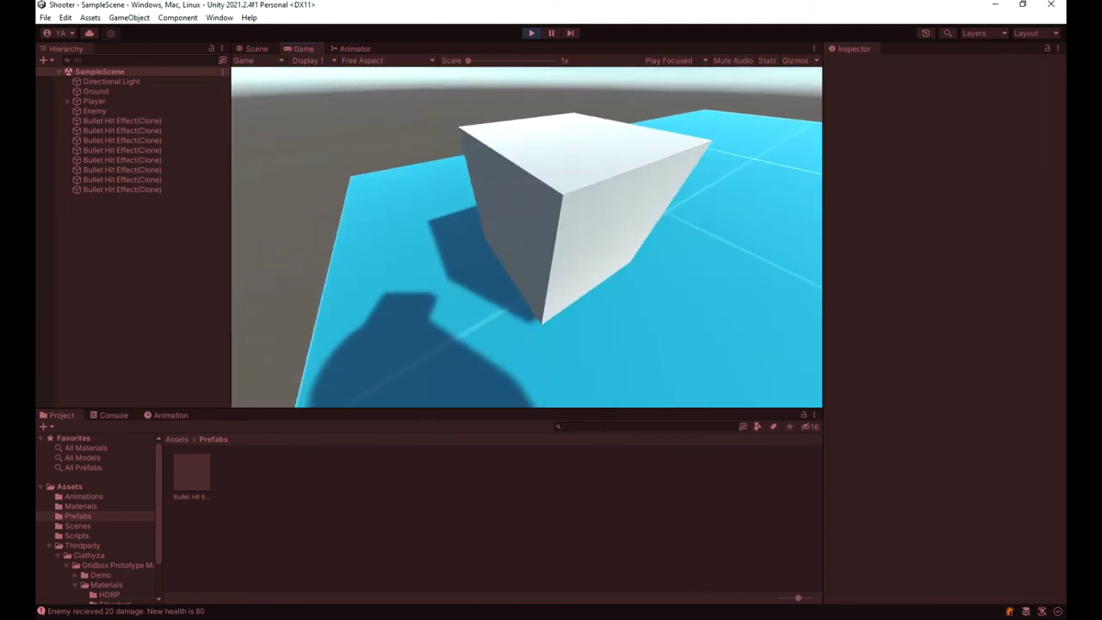
- Fire more shots at the enemy cube and the ground beside it, and stop the game
click(526, 236)
click(526, 235)
click(525, 235)
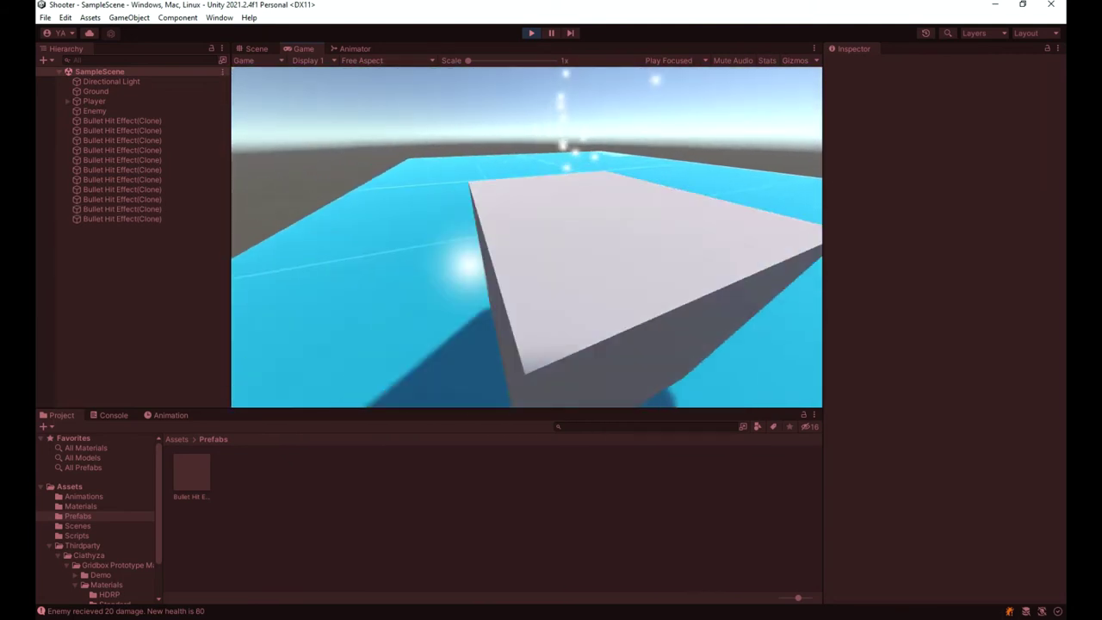
click(526, 236)
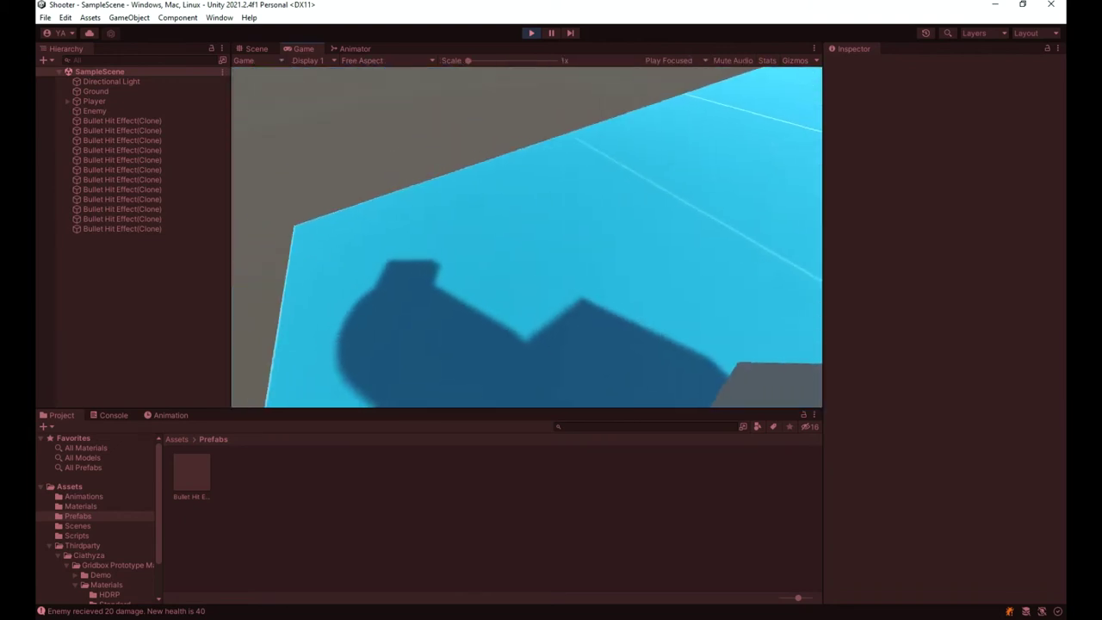
click(526, 236)
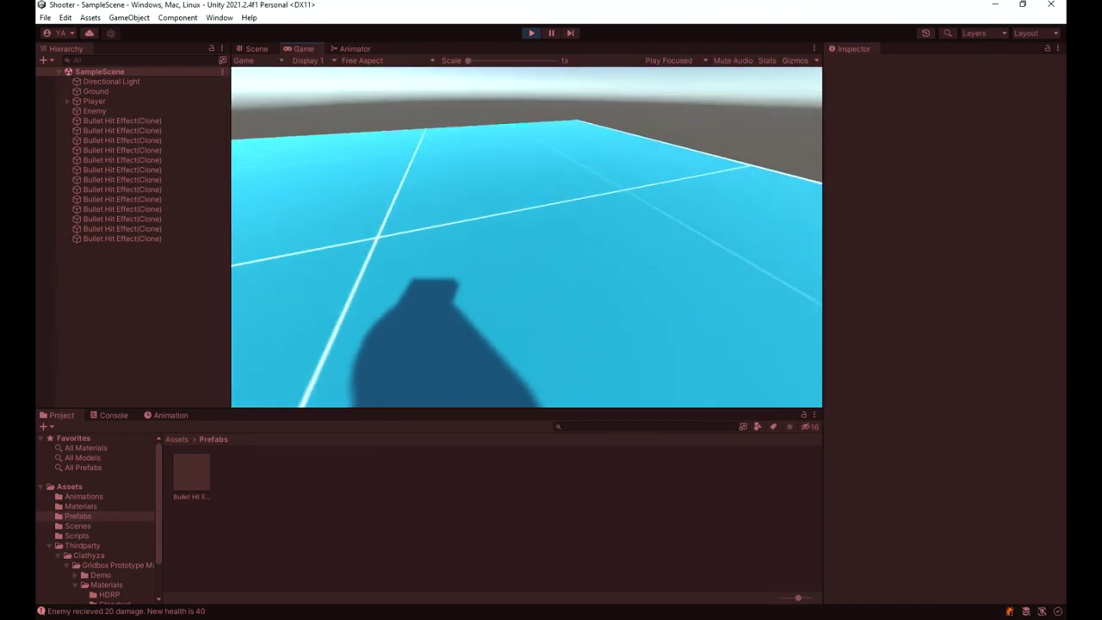
key(Escape)
click(524, 236)
click(531, 32)
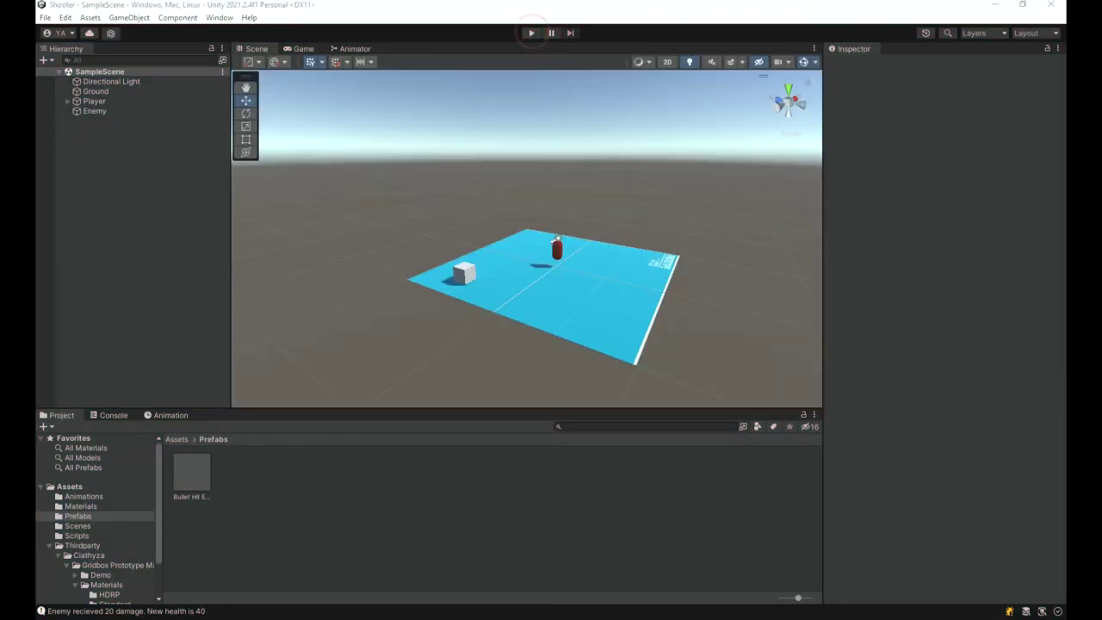
- Examine the collider.transform.position argument in Shooting.cs in Visual Studio, and inspect the ground and enemy in Unity's scene
key(alt+Tab)
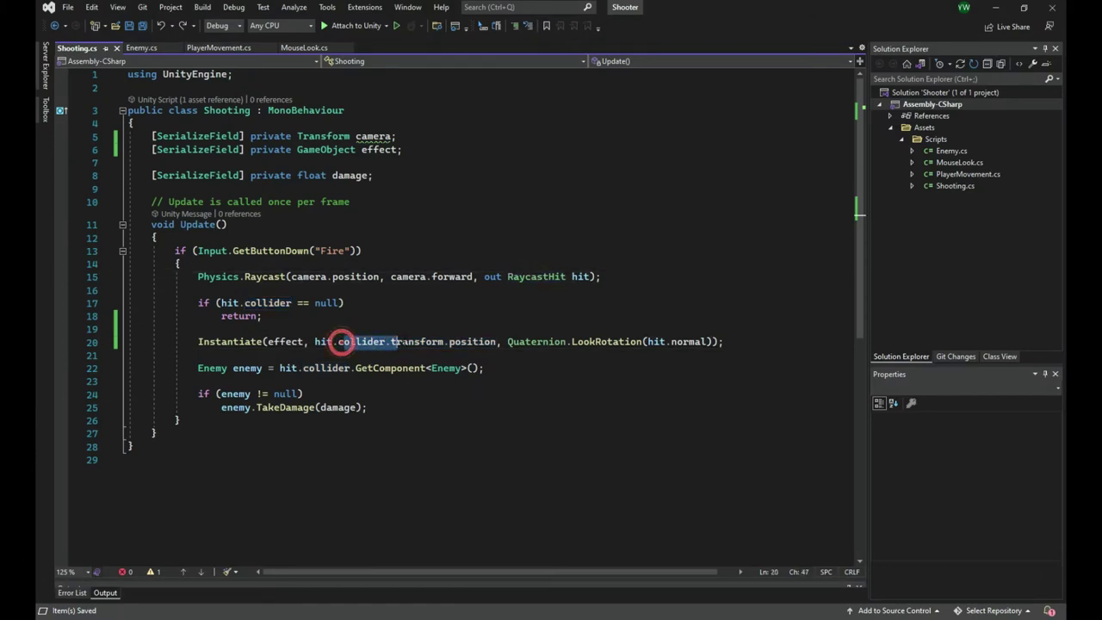
drag(338, 342, 480, 342)
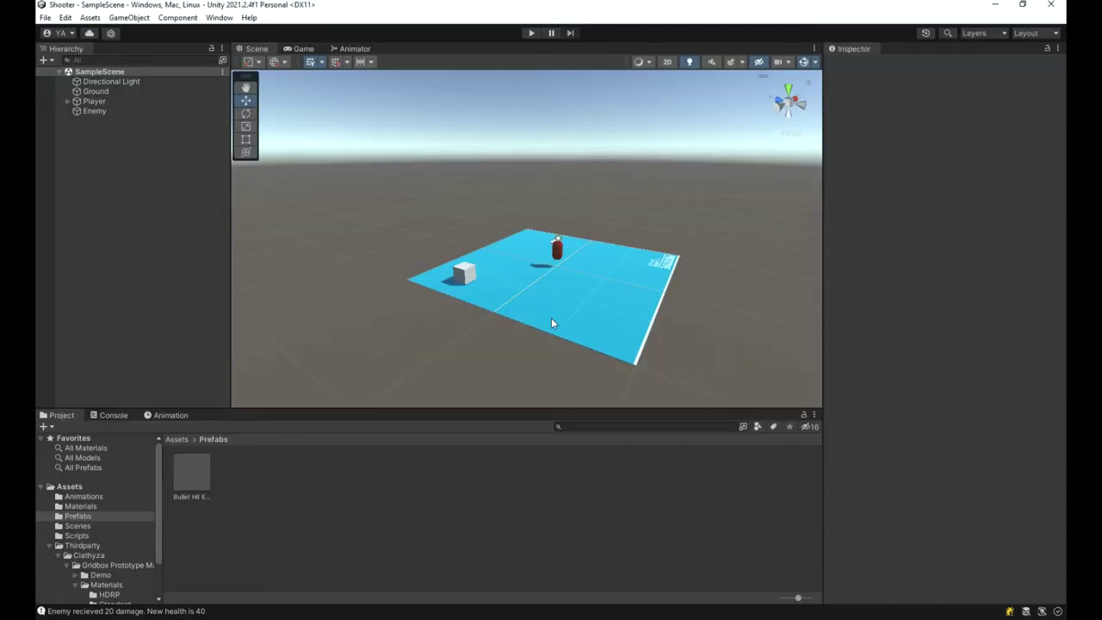
click(552, 322)
right_drag(523, 337, 214, 332)
key(w)
key(a)
key(s)
right_click(213, 330)
click(550, 319)
right_drag(550, 318, 384, 347)
key(s)
- In Visual Studio, replace collider.transform.position with point in the Instantiate call so it uses hit.point, and save Shooting.cs
key(alt+Tab)
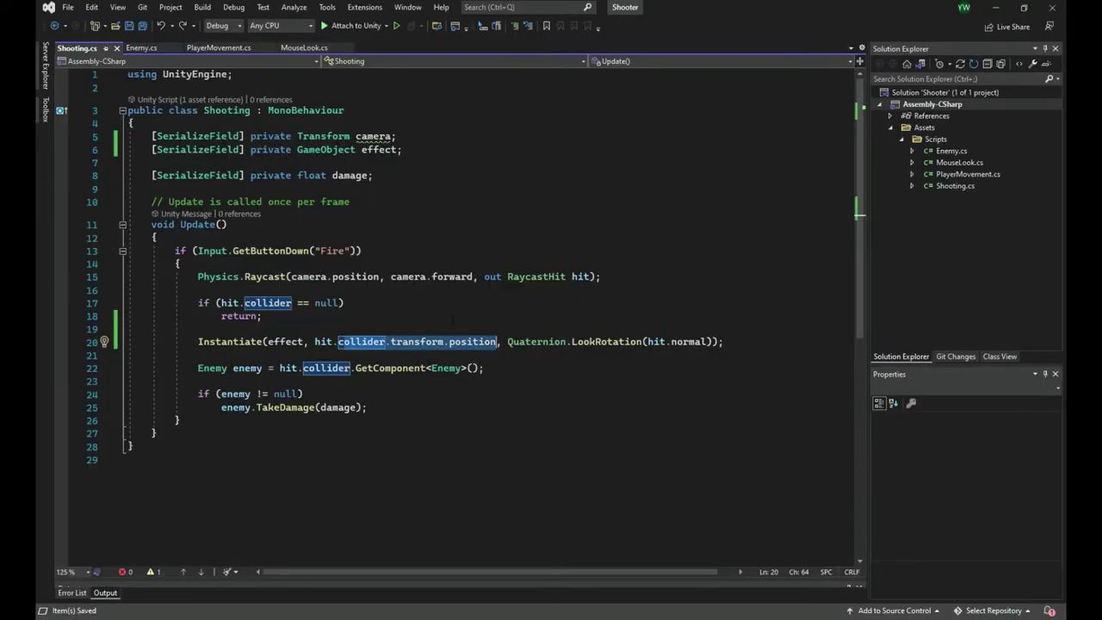
click(435, 325)
click(337, 341)
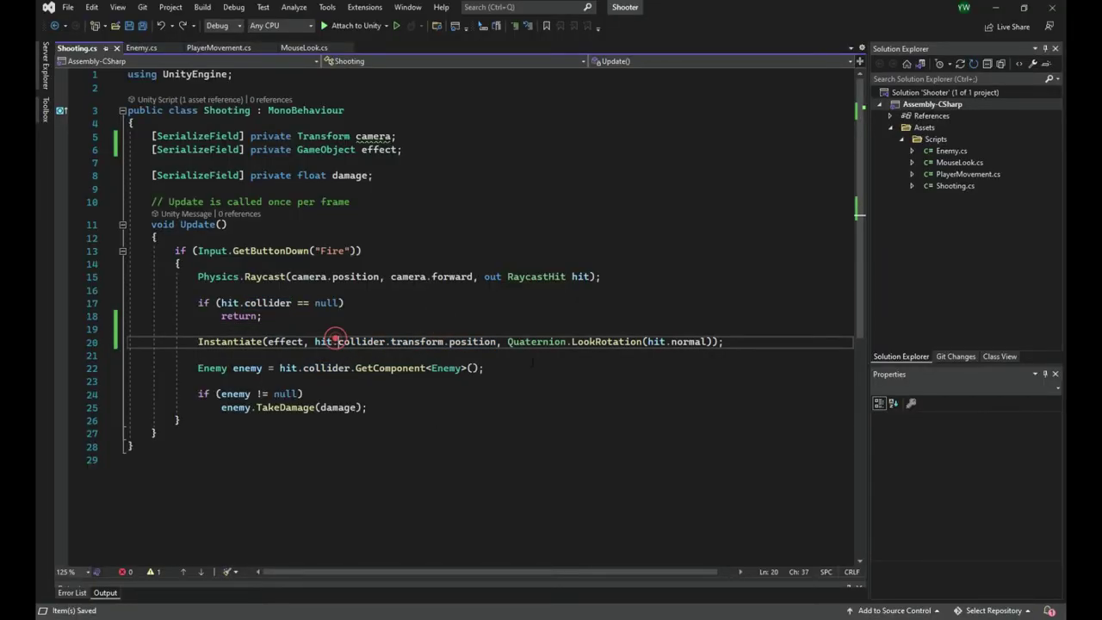
key(ctrl+shift+Right)
key(ctrl+shift+Right)
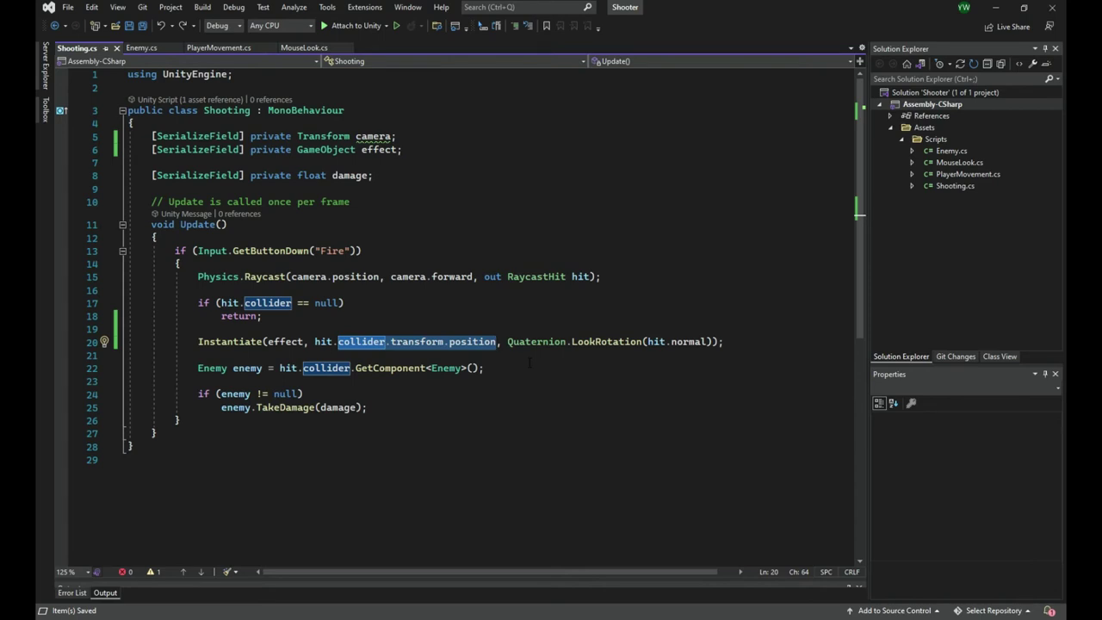
text(po)
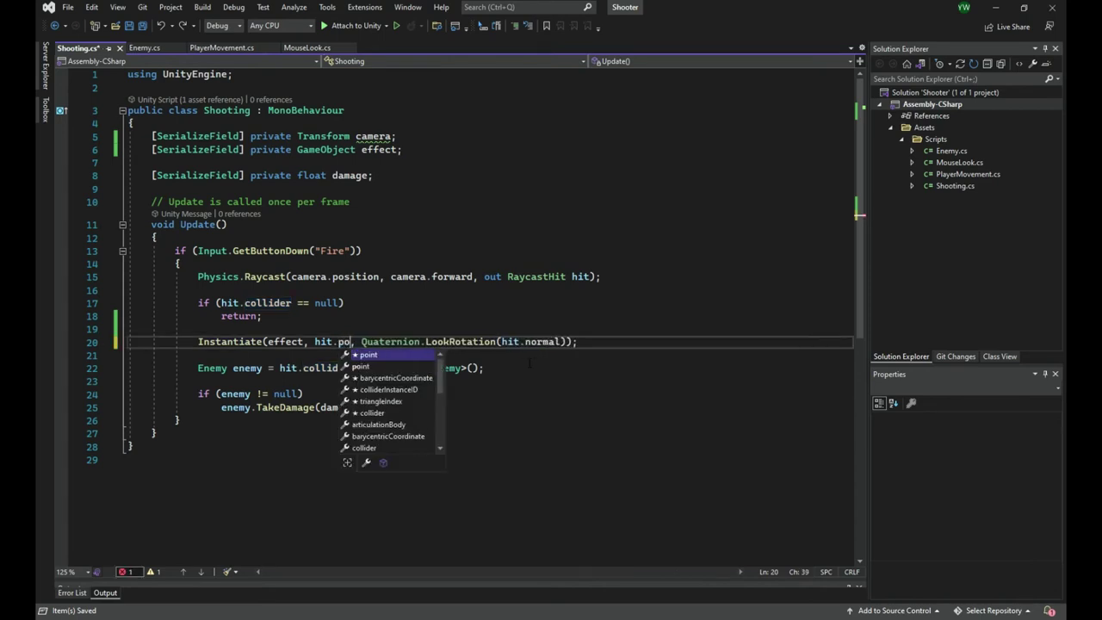
key(Escape)
key(ctrl+Return)
key(ctrl+z)
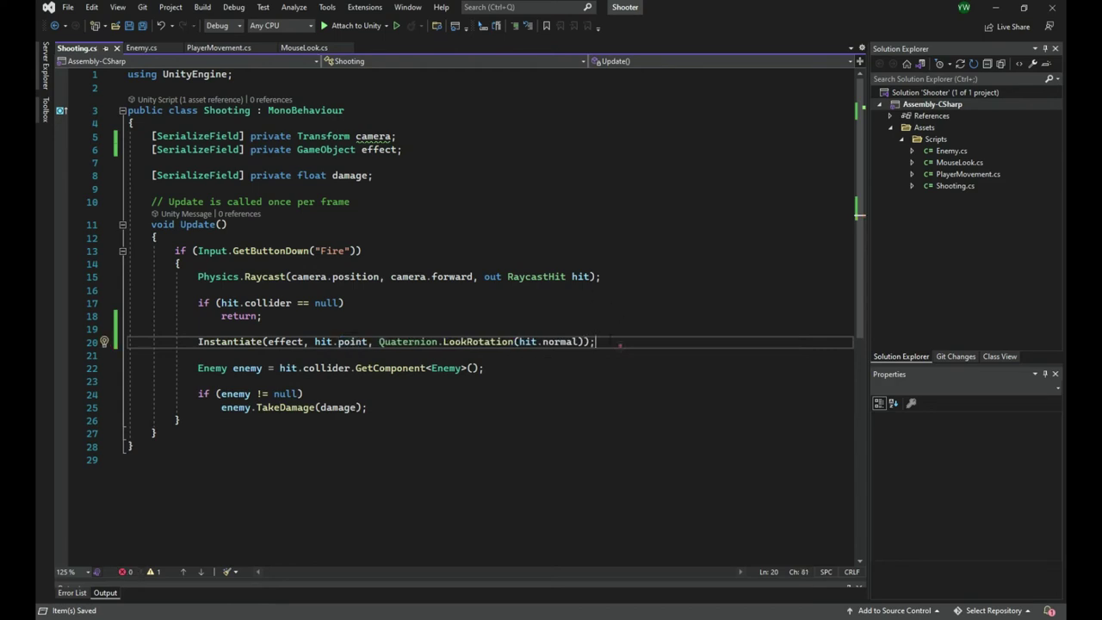
- Switch to Unity, run the game, test the hit effect on the ground and the enemy cube, and stop the game
key(alt+Tab)
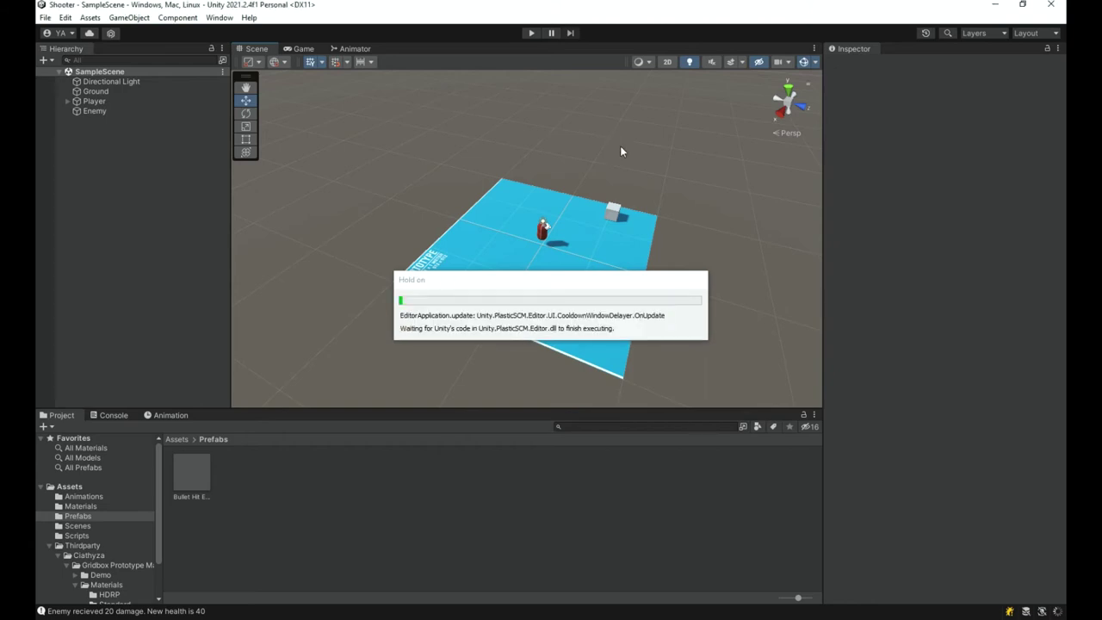
click(533, 32)
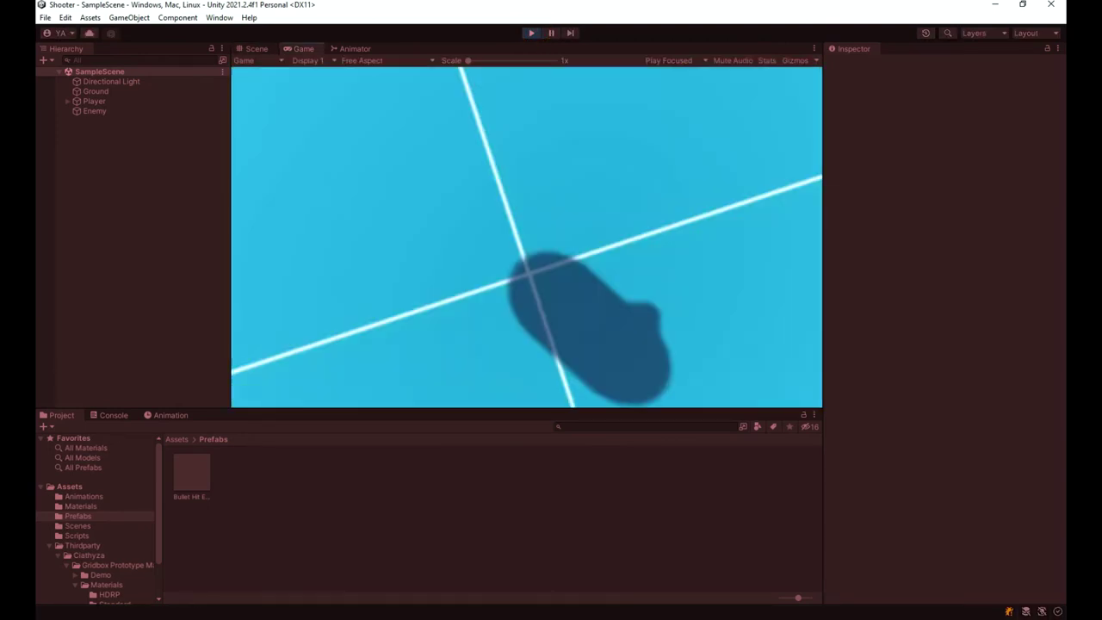
click(526, 237)
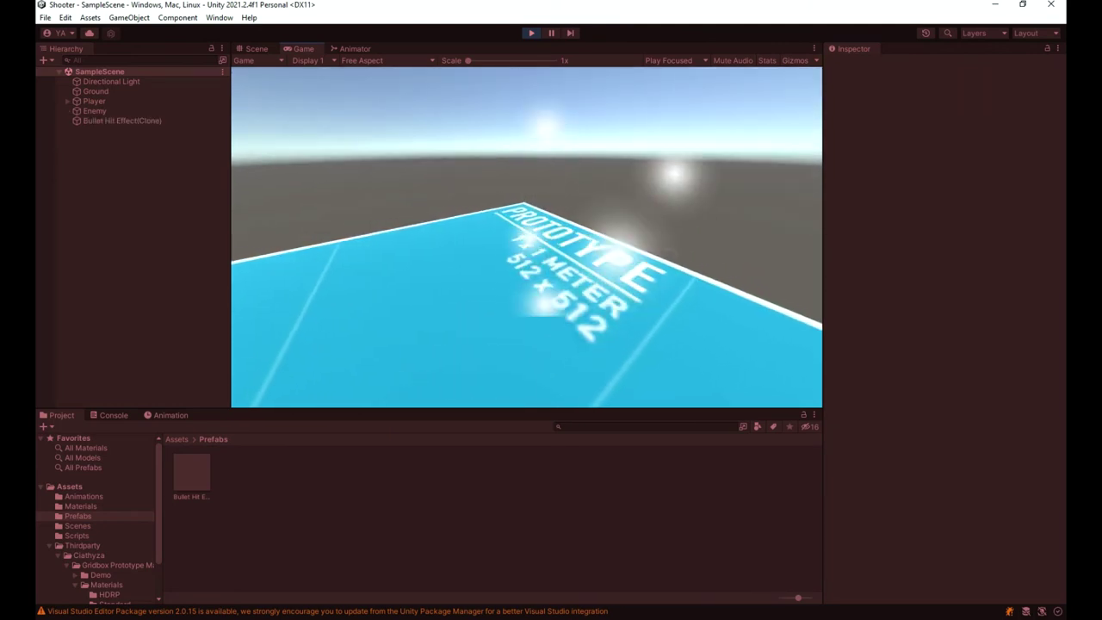
click(526, 237)
click(526, 237)
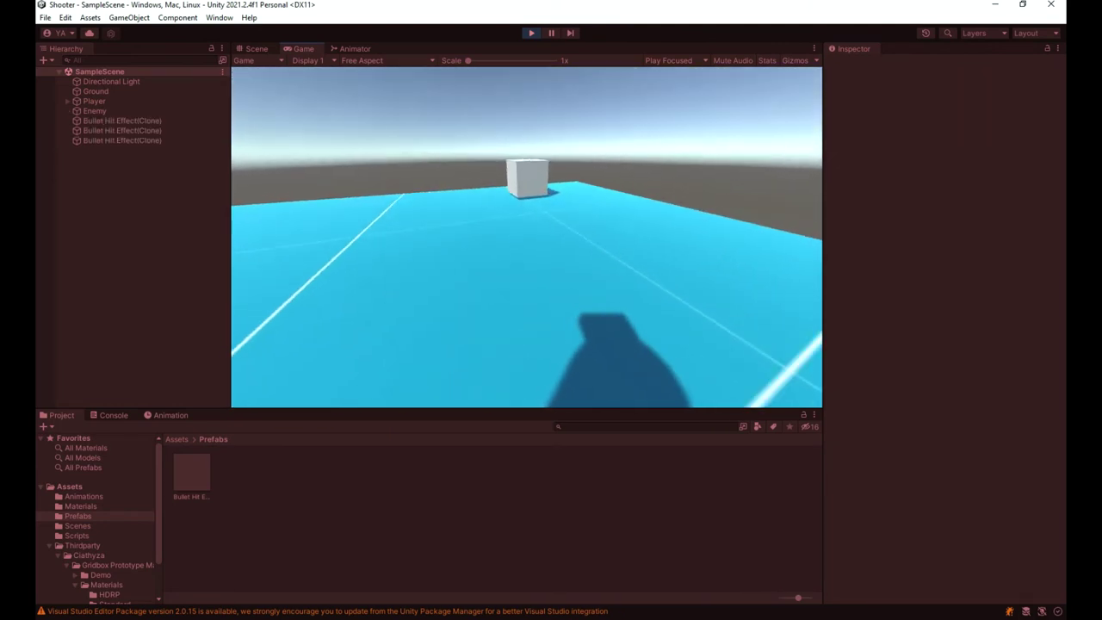
click(526, 236)
click(526, 237)
key(Escape)
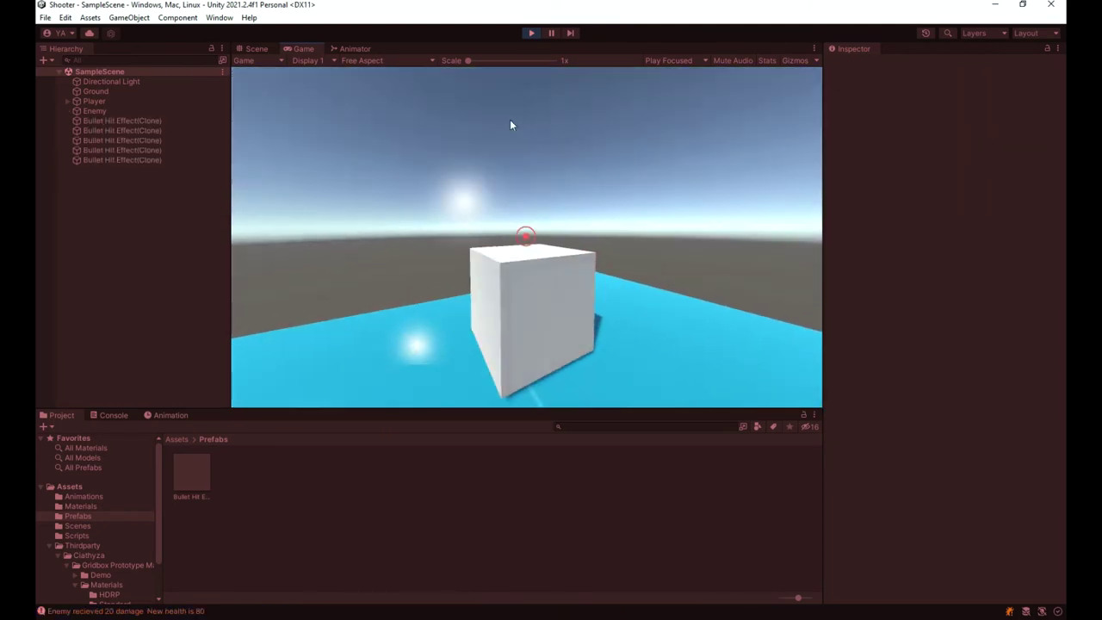
click(528, 32)
right_drag(471, 232, 953, 170)
key(w)
key(w)
key(s)
key(d)
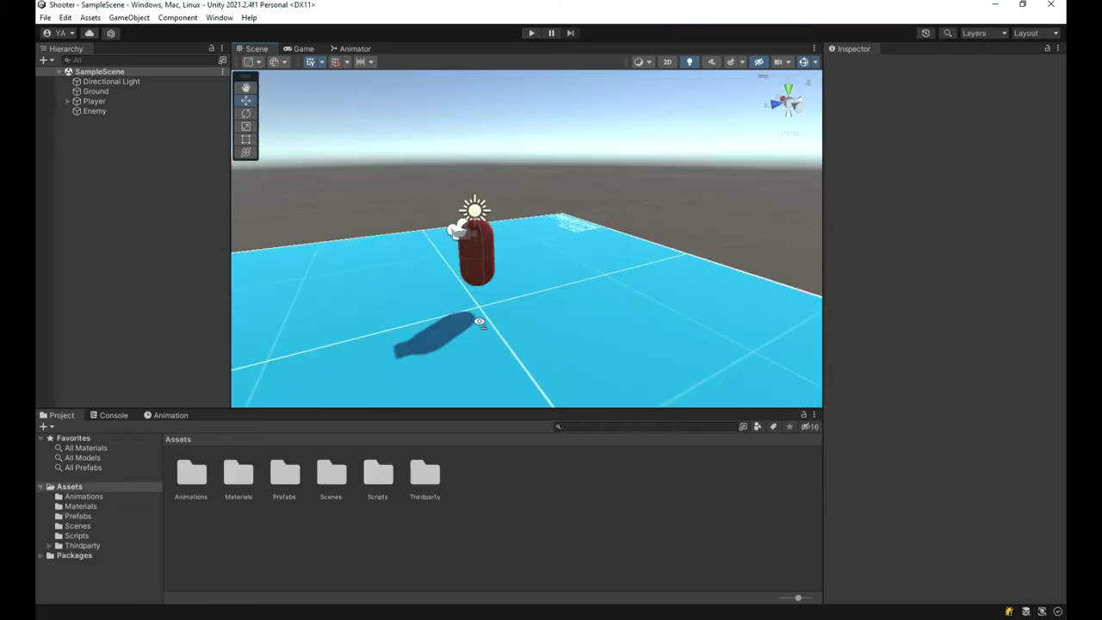
right_drag(620, 353, 573, 457)
key(w)
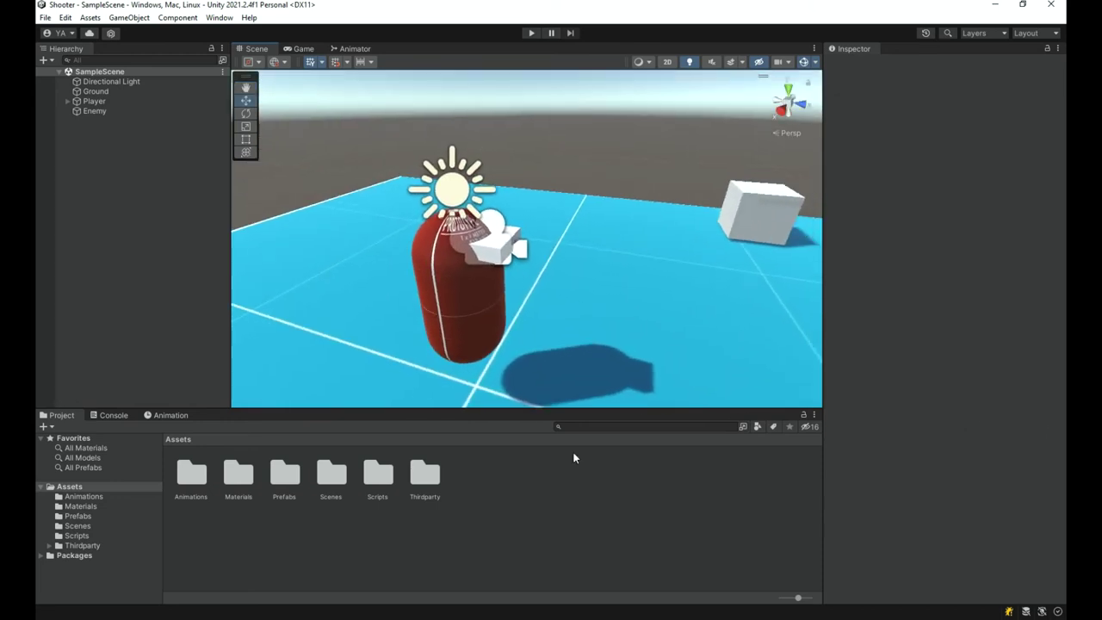
- Open the Standard folder of the Gridbox Prototype Materials inside the Thirdparty Ciathyza assets
click(506, 256)
double_click(419, 478)
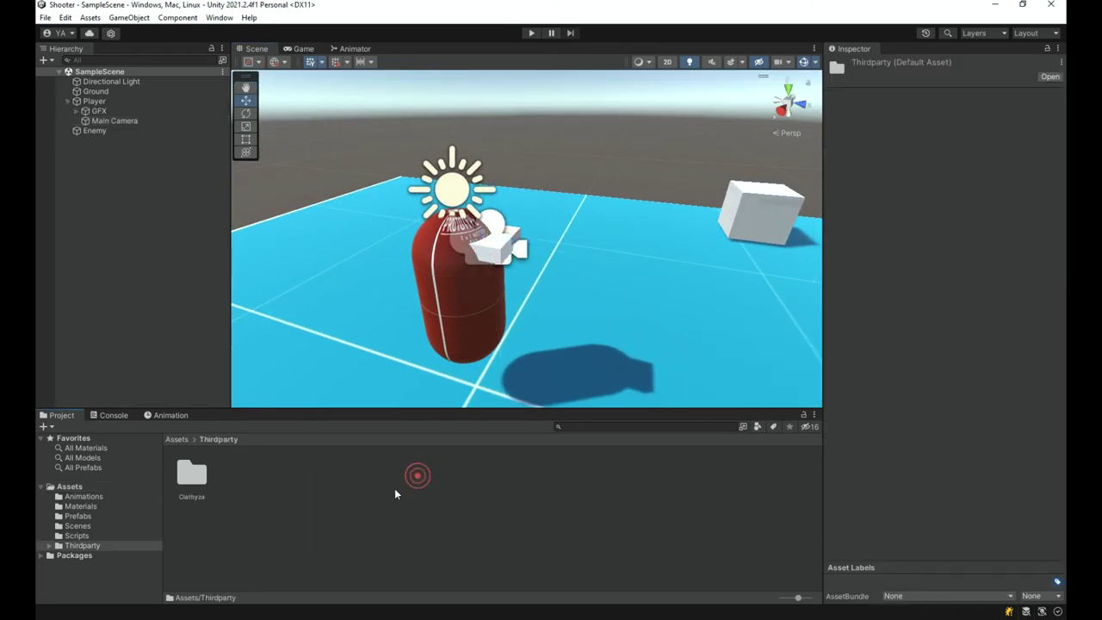
double_click(189, 477)
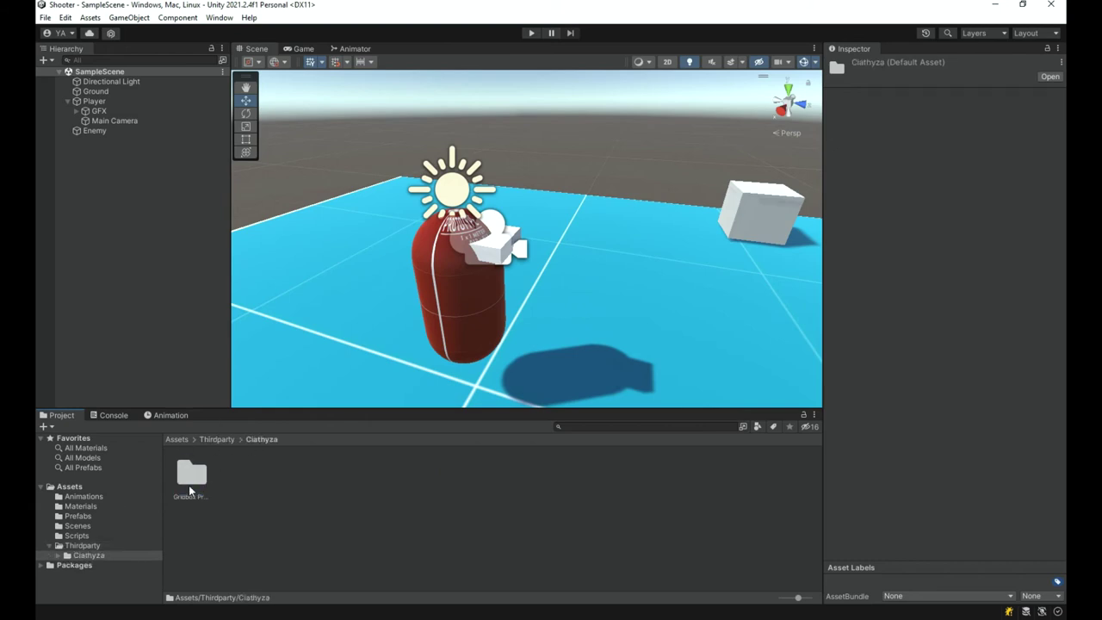
double_click(188, 482)
click(232, 476)
double_click(231, 476)
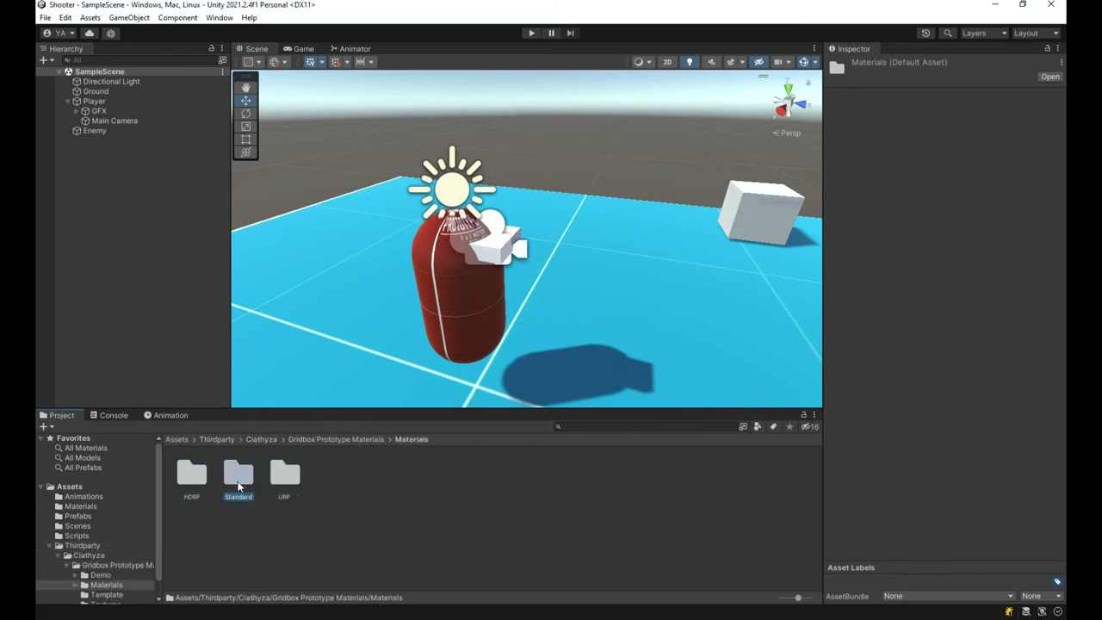
- Apply a reddish Gridbox prototype material to the white Cube on the player's GFX and deselect it
drag(485, 330, 493, 257)
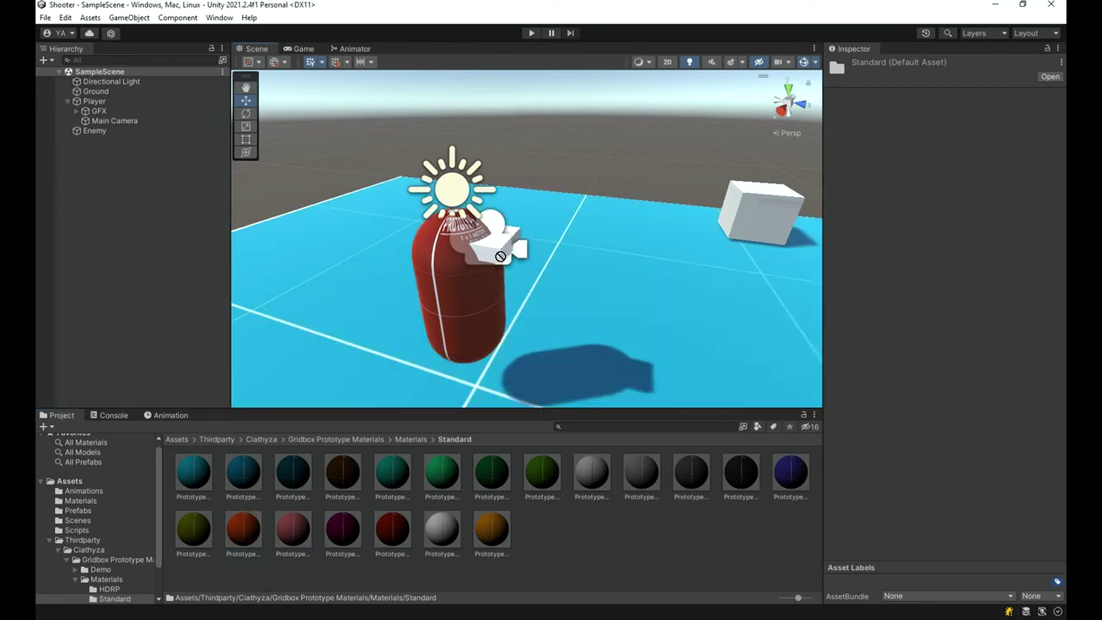
mouse_move(508, 228)
mouse_down()
mouse_move(521, 239)
mouse_move(517, 228)
mouse_up()
click(492, 247)
click(497, 256)
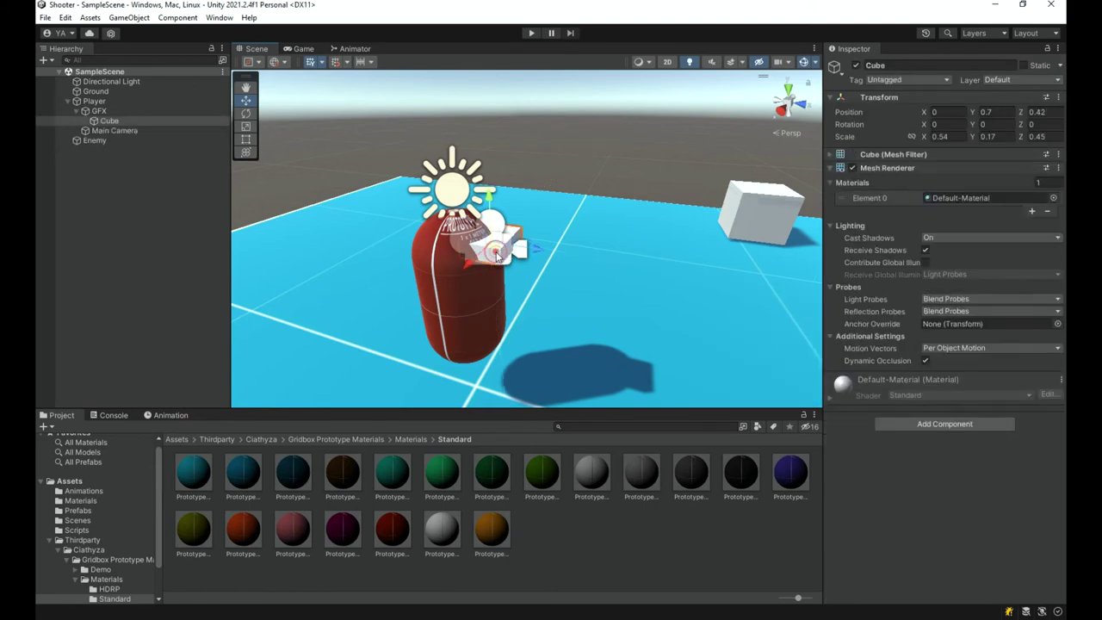
drag(999, 203, 993, 206)
right_drag(603, 194, 600, 224)
click(617, 129)
key(s)
- Open the Enemy Hit Effect prefab from the Prefabs folder for editing
click(169, 438)
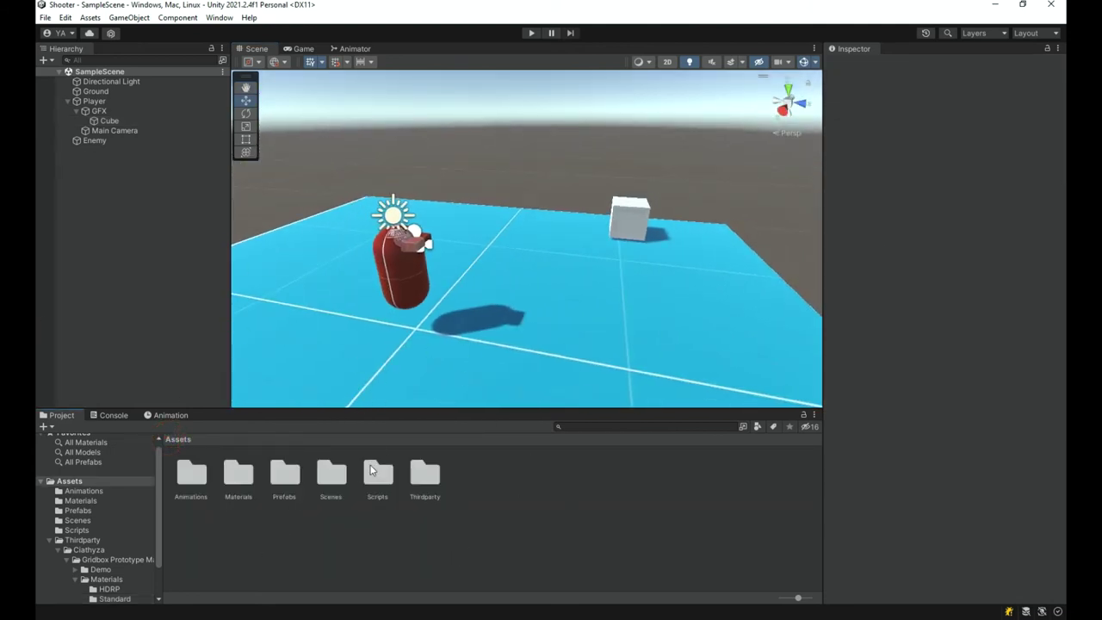
double_click(285, 478)
click(190, 472)
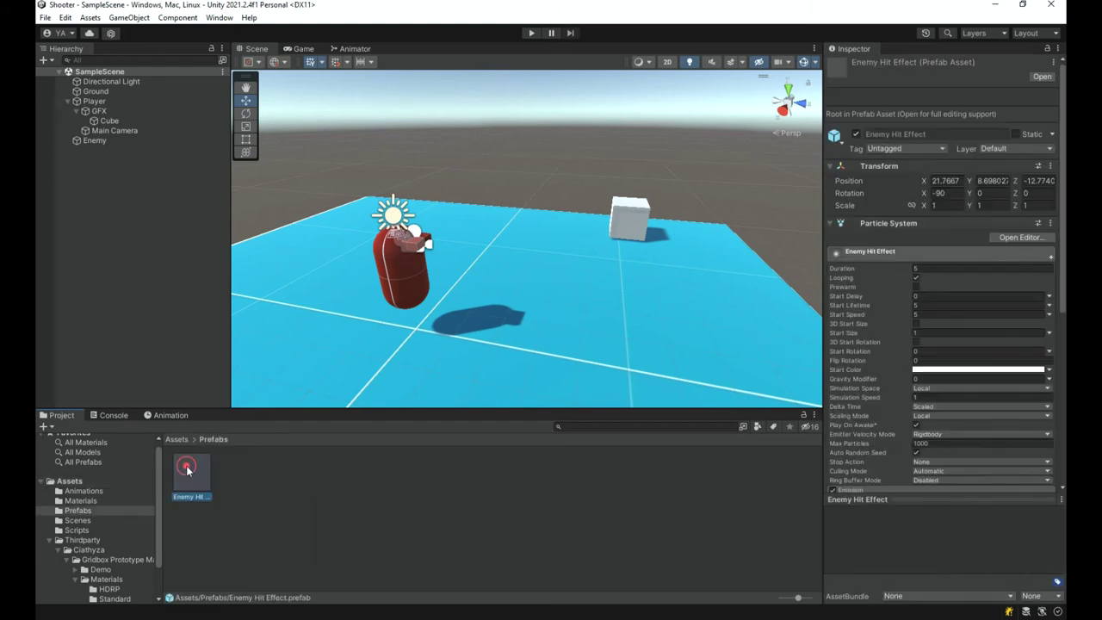
double_click(208, 480)
alt+drag(453, 296, 327, 182)
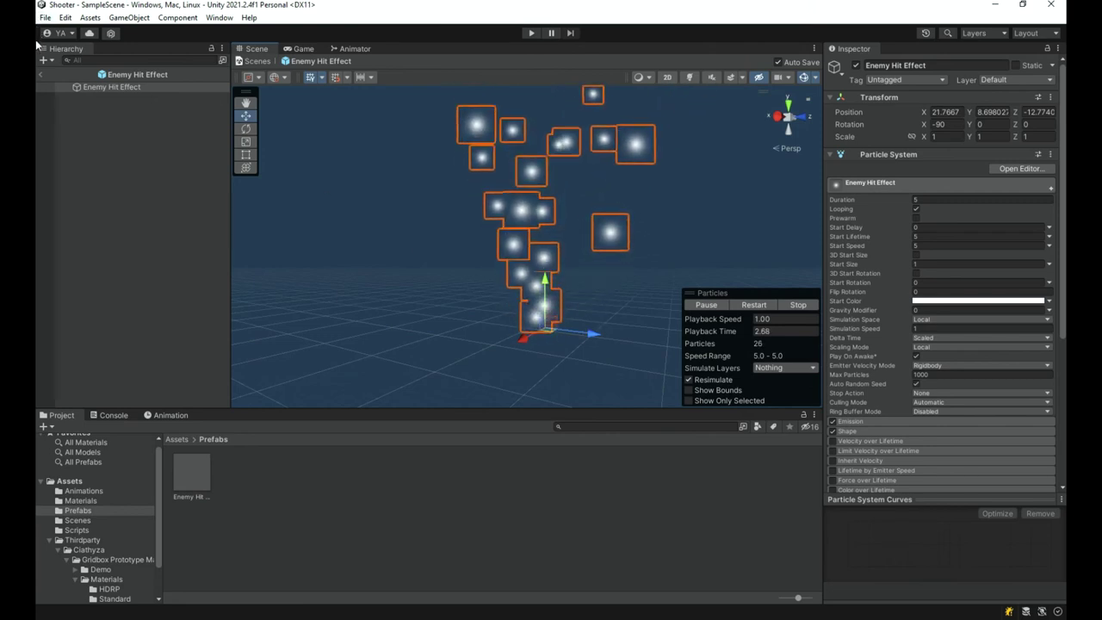
click(40, 74)
click(184, 487)
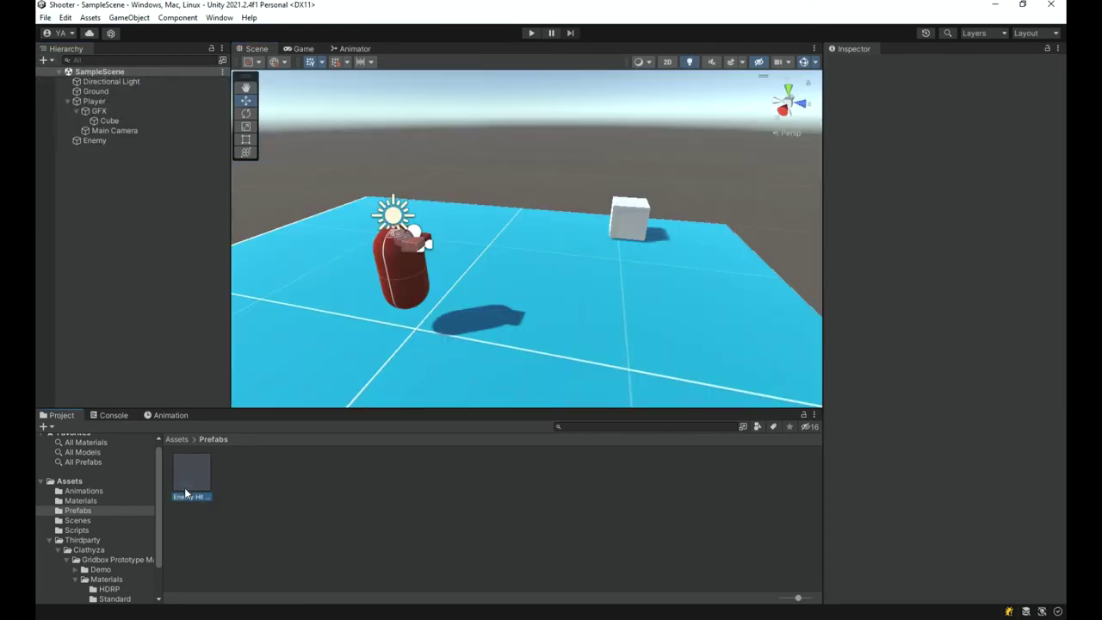
double_click(189, 495)
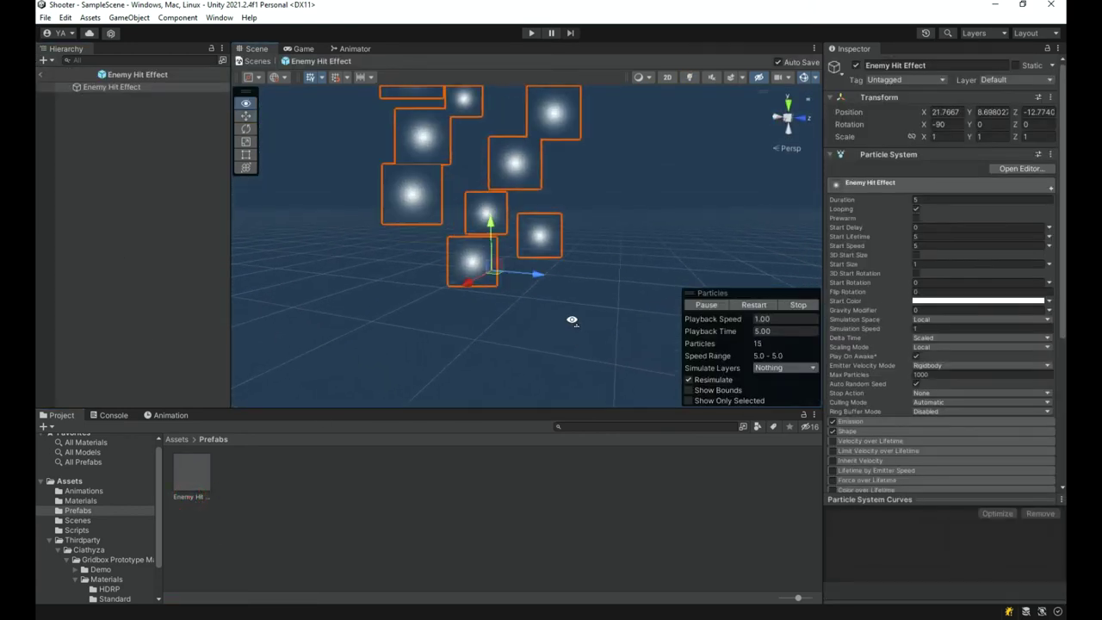
- Set the hit effect's Duration to 1, turn off Looping, and restart the particle preview
click(919, 199)
text(1)
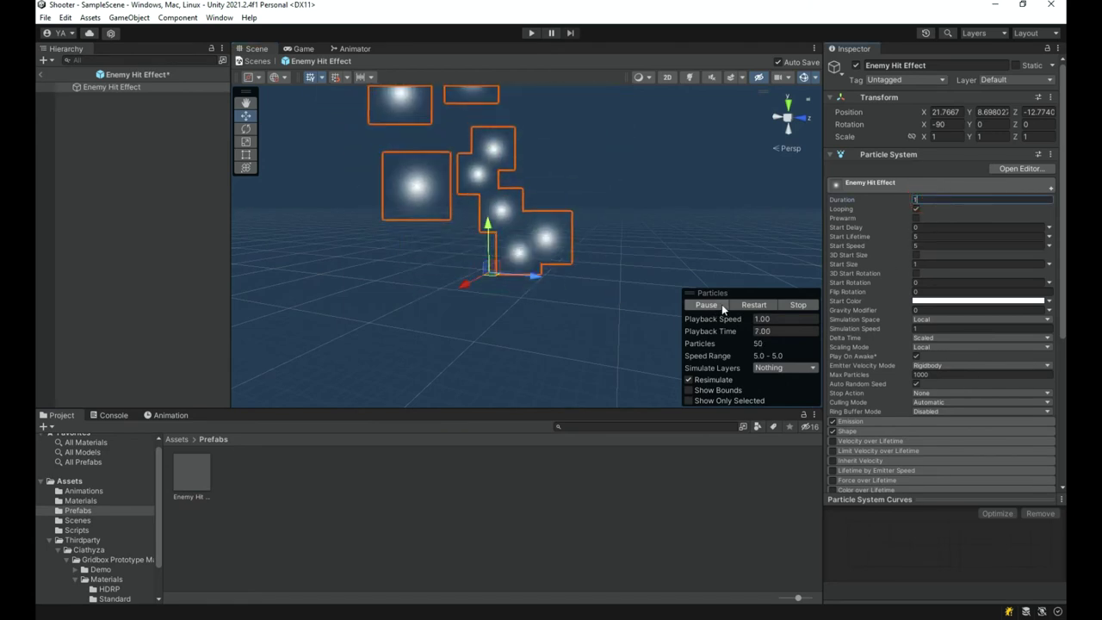
click(916, 209)
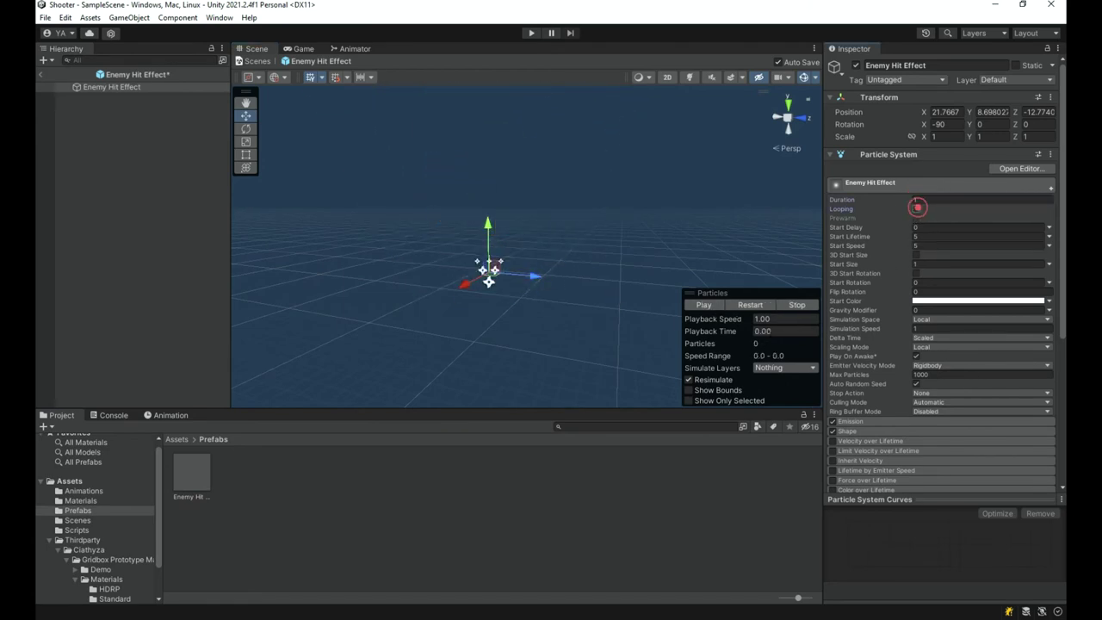
click(755, 304)
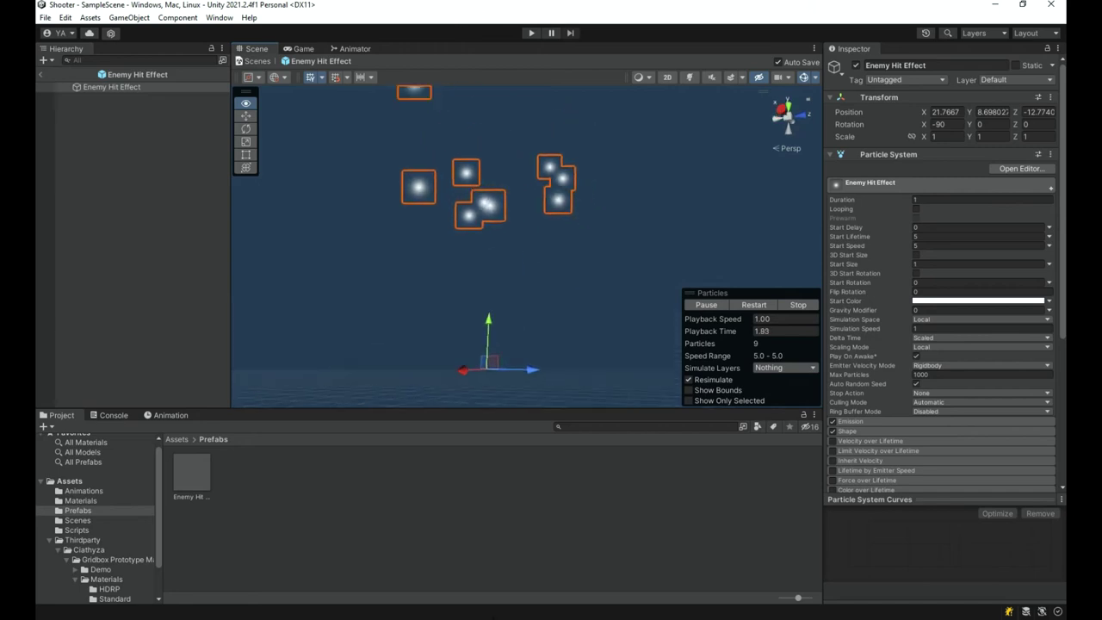
- Play the non-looping hit effect again and examine its particles from several angles
alt+drag(438, 201, 714, 317)
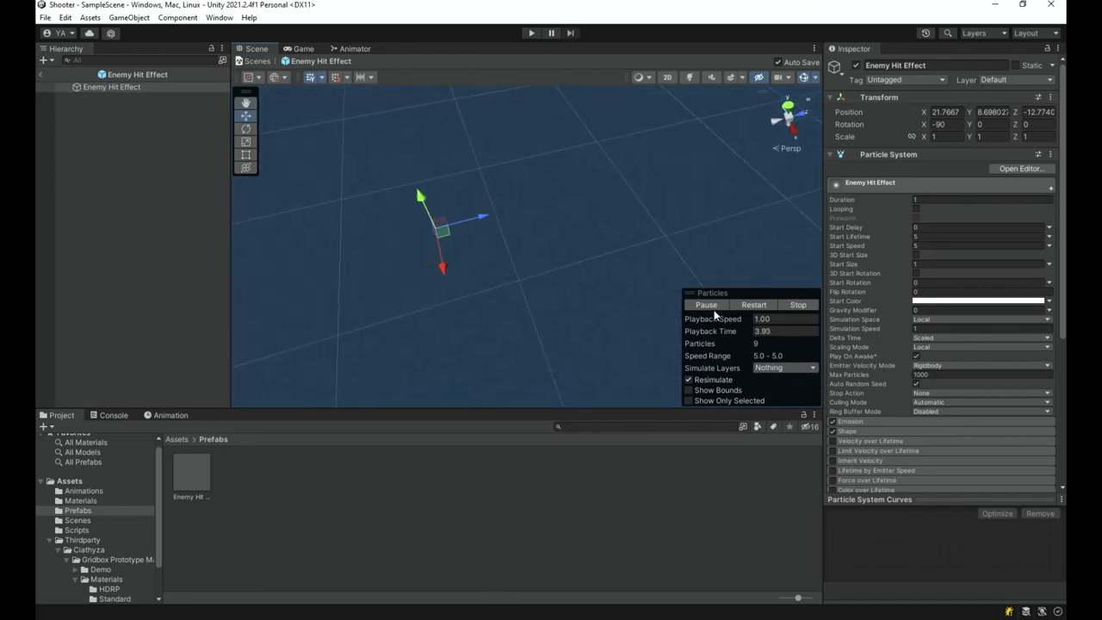
right_drag(631, 214, 720, 387)
key(s)
click(703, 305)
alt+drag(475, 179, 617, 190)
right_drag(617, 189, 1048, 238)
alt+drag(1048, 239, 991, 272)
- Examine the main settings and the list of modules in the hit effect's Particle System component
scroll(991, 273, down, 8)
scroll(960, 334, up, 10)
scroll(951, 327, down, 10)
scroll(941, 320, up, 5)
scroll(941, 320, down, 5)
scroll(848, 408, up, 2)
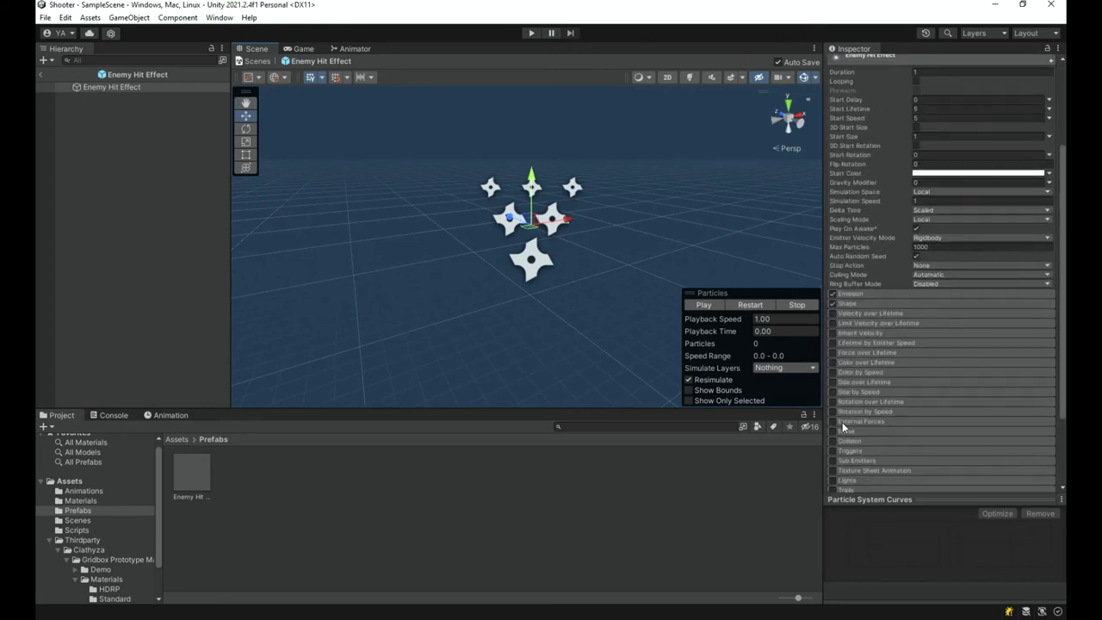
scroll(926, 286, down, 3)
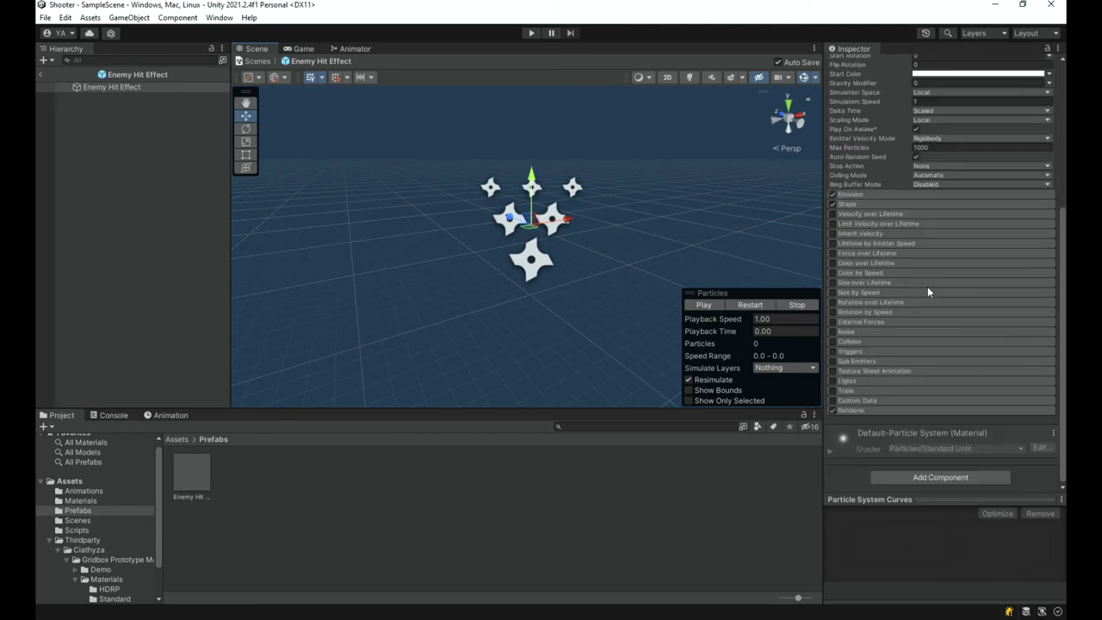
scroll(926, 286, up, 4)
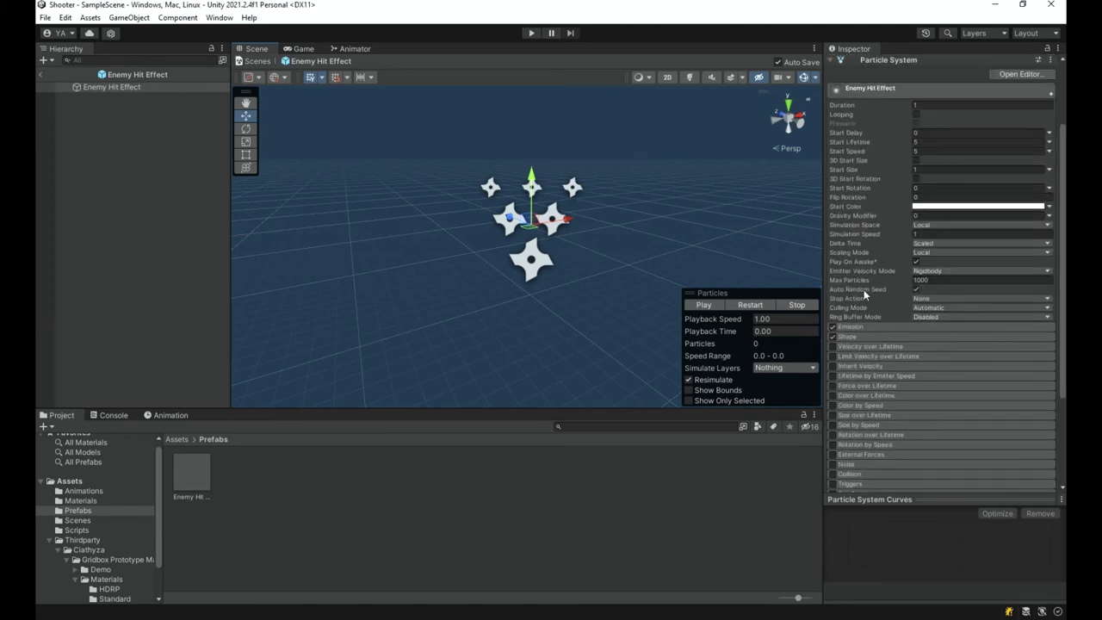
scroll(886, 330, down, 3)
right_drag(551, 292, 150, 190)
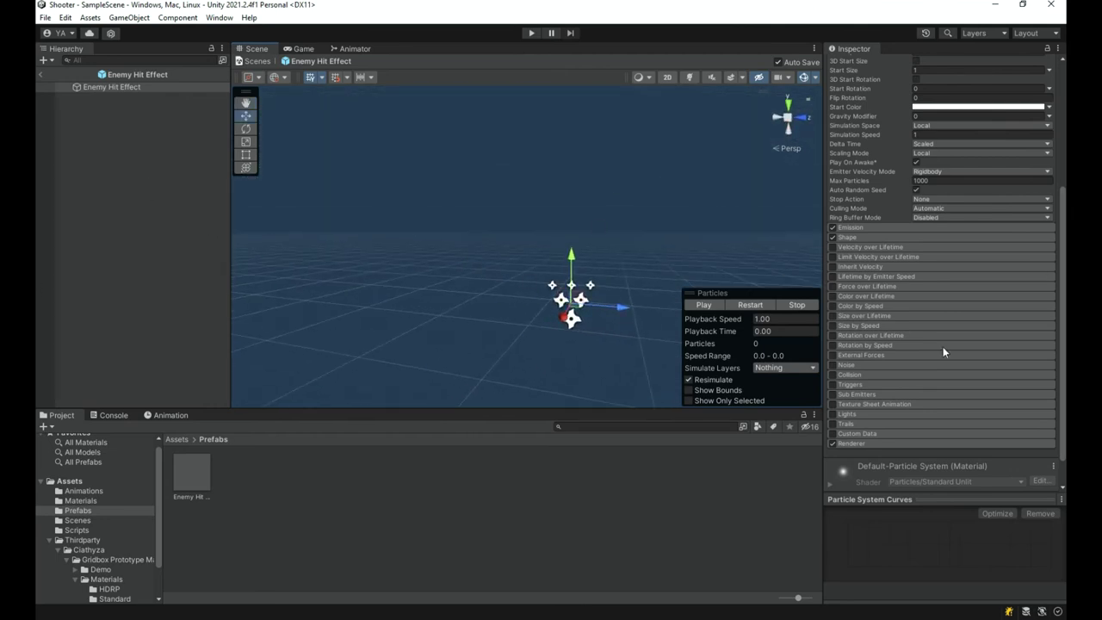
scroll(947, 344, up, 5)
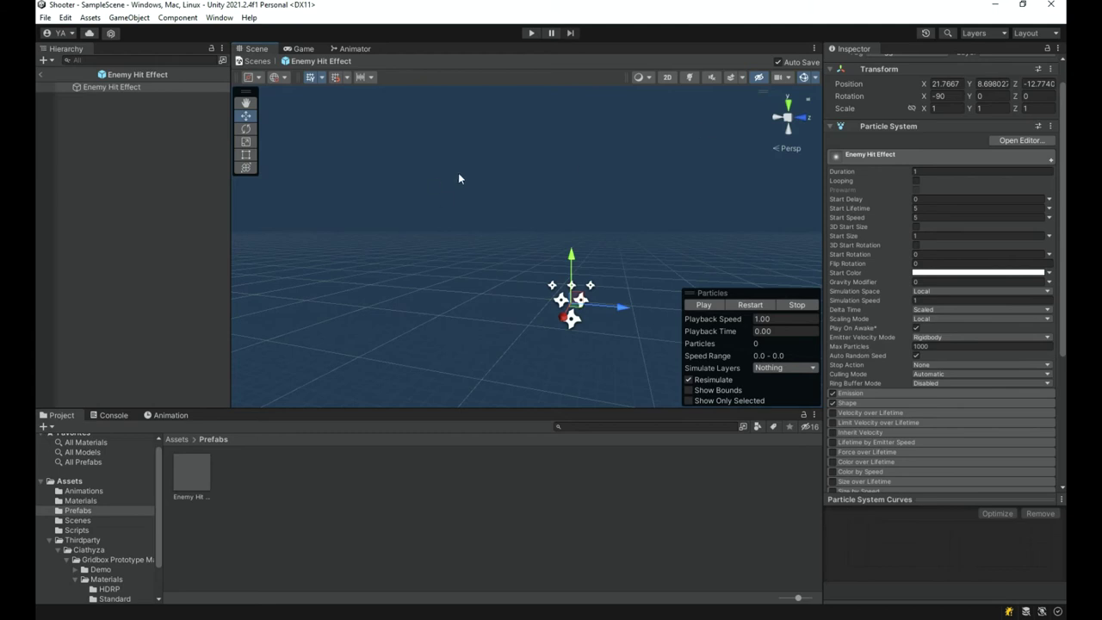
- Preview the effect, set its Start Lifetime to 0.1 and Duration to 0.2, and play it again
click(703, 305)
right_drag(430, 204, 469, 318)
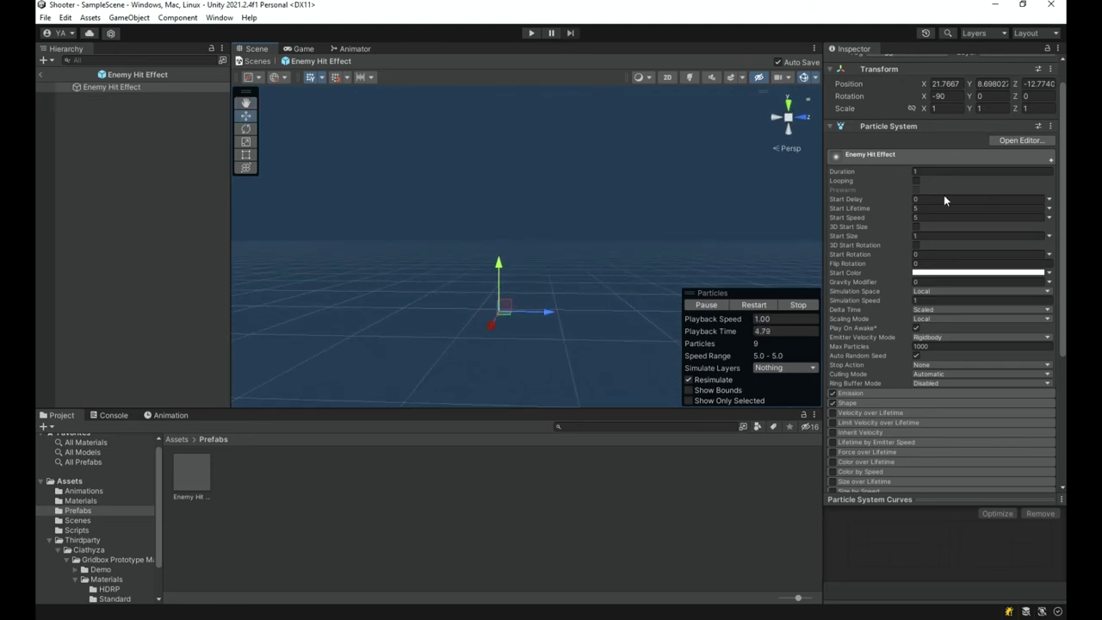
scroll(897, 162, down, 1)
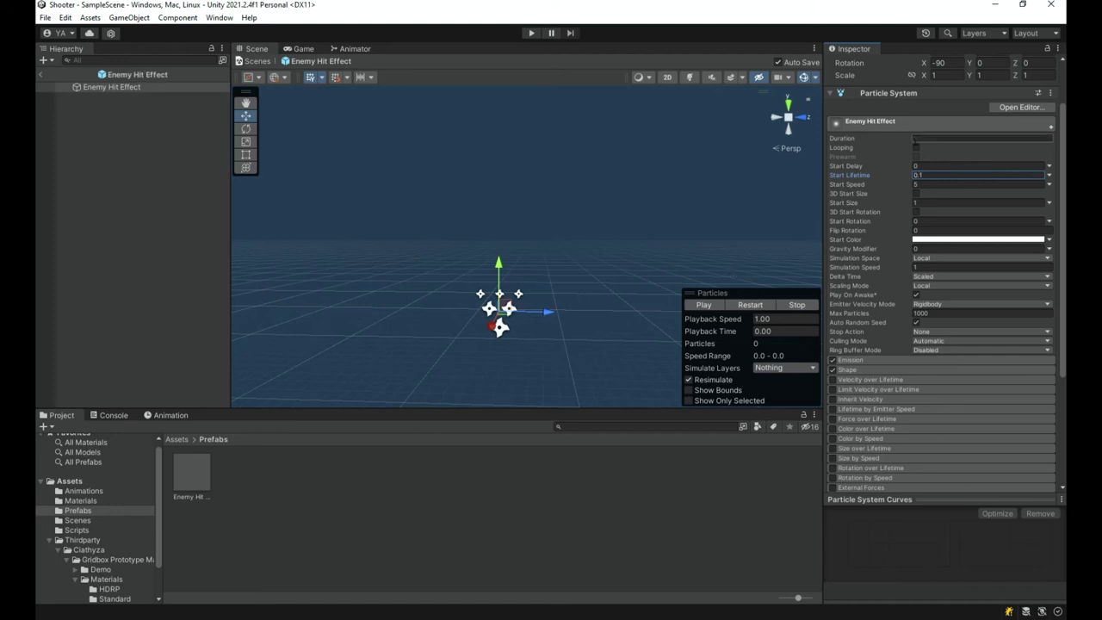
click(704, 305)
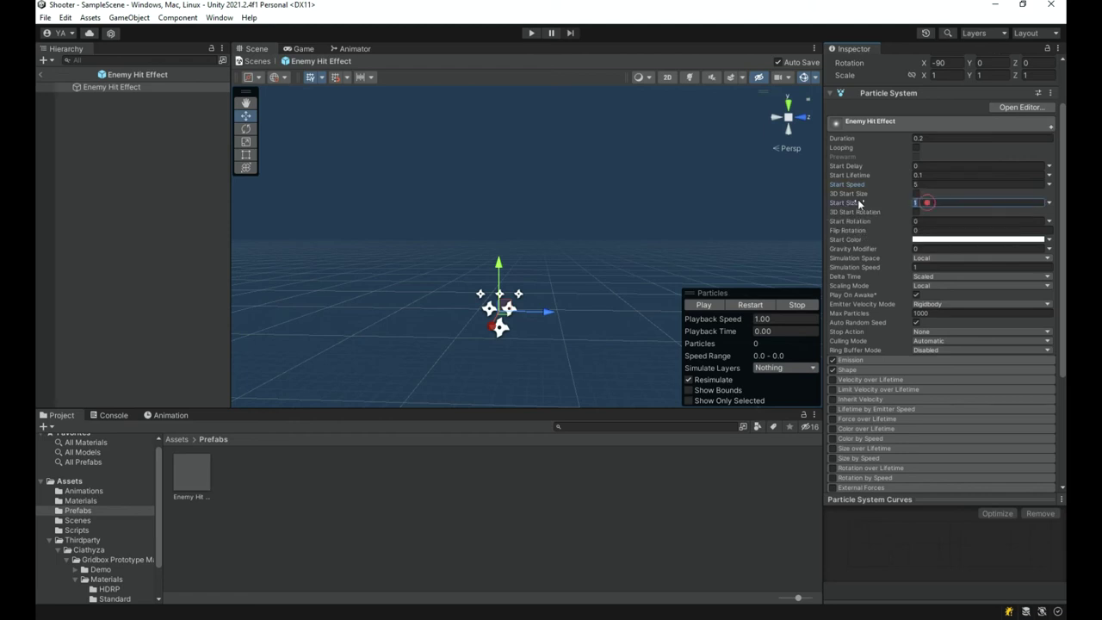
- Set the particles' Start Size to 0.5 and preview the smaller particles
text(0.5)
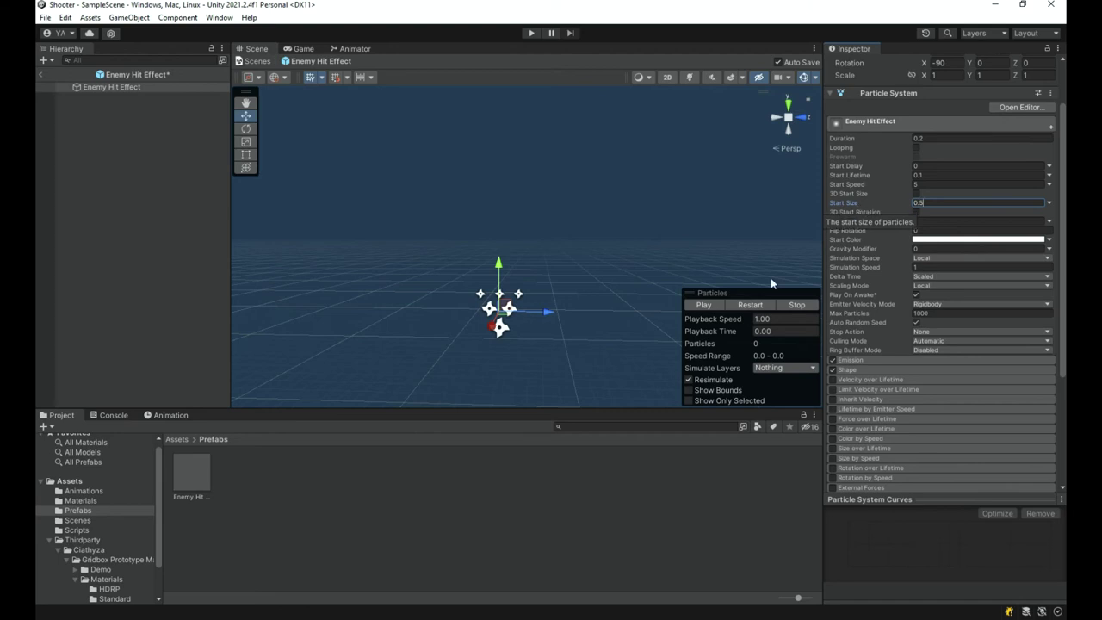
key(Return)
click(707, 306)
click(707, 307)
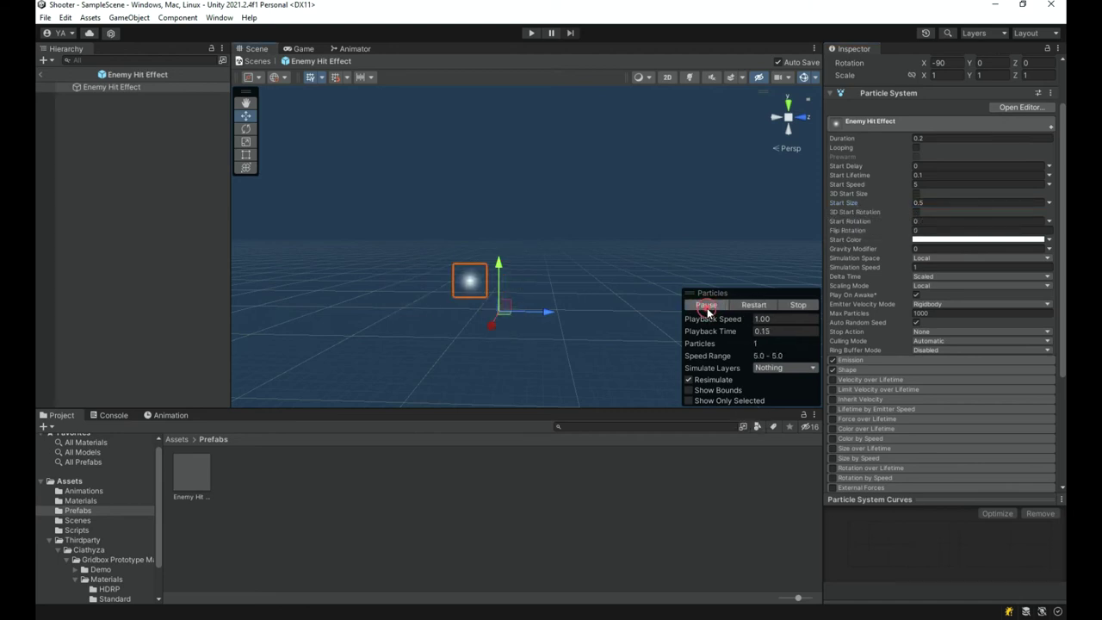
right_drag(668, 279, 511, 323)
- Add an Emission burst with a Count of 50 and preview the effect
scroll(868, 332, down, 1)
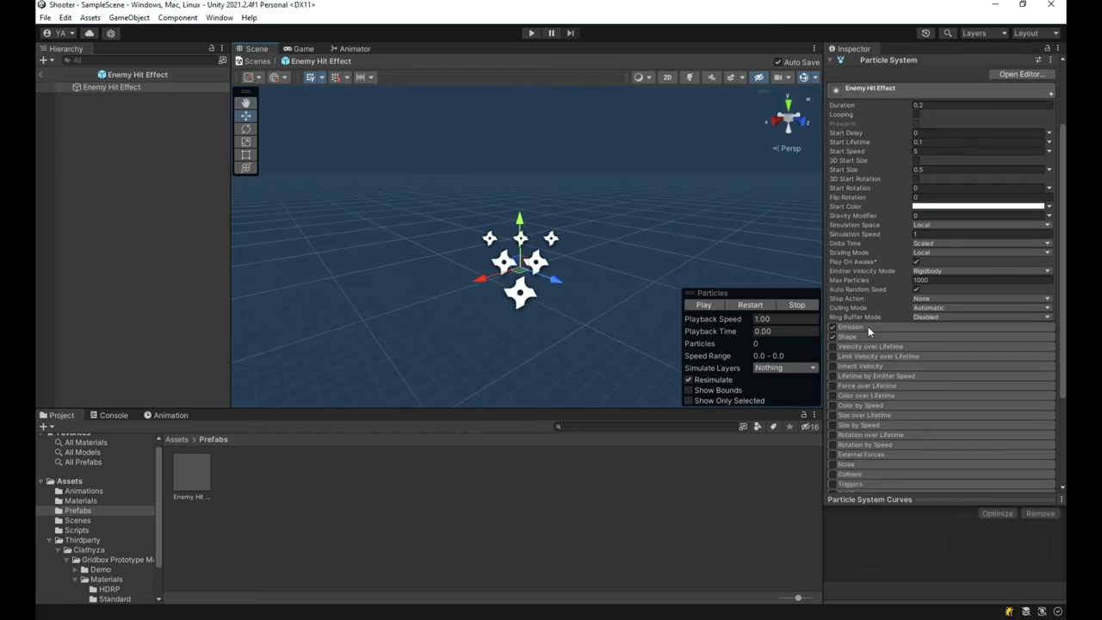
click(868, 326)
scroll(870, 359, down, 1)
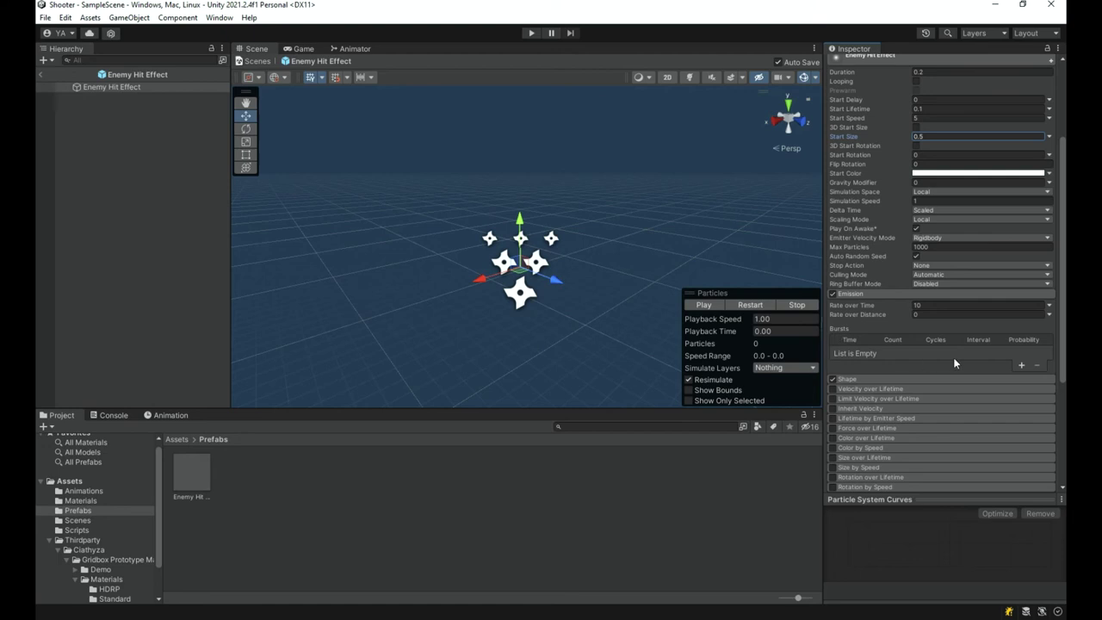
click(1022, 366)
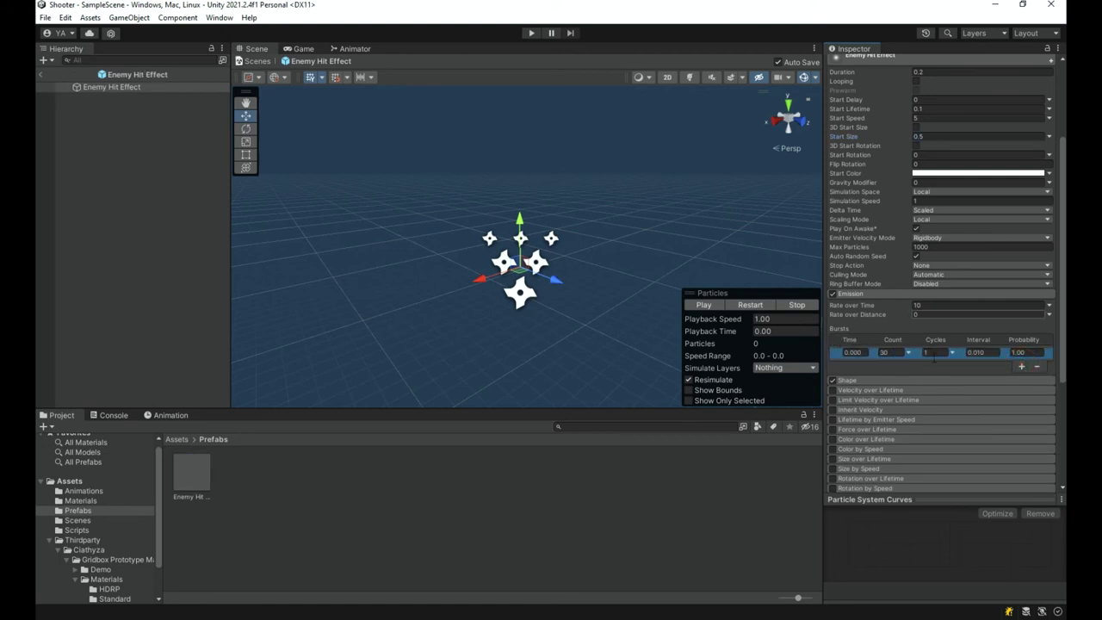
text(50)
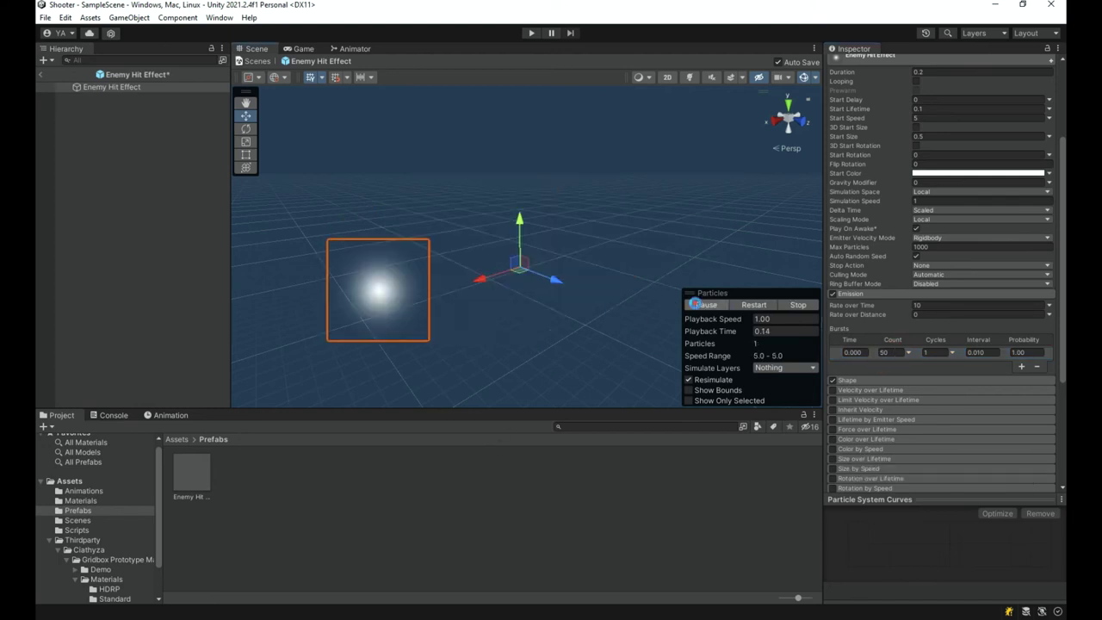
click(697, 307)
right_drag(697, 308, 607, 212)
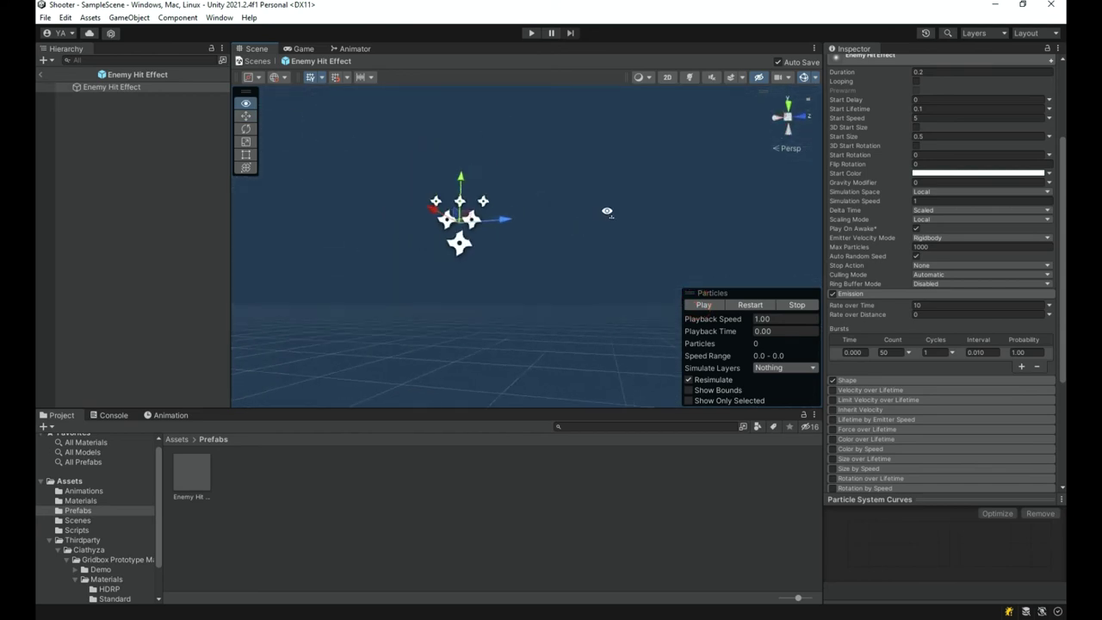
click(714, 305)
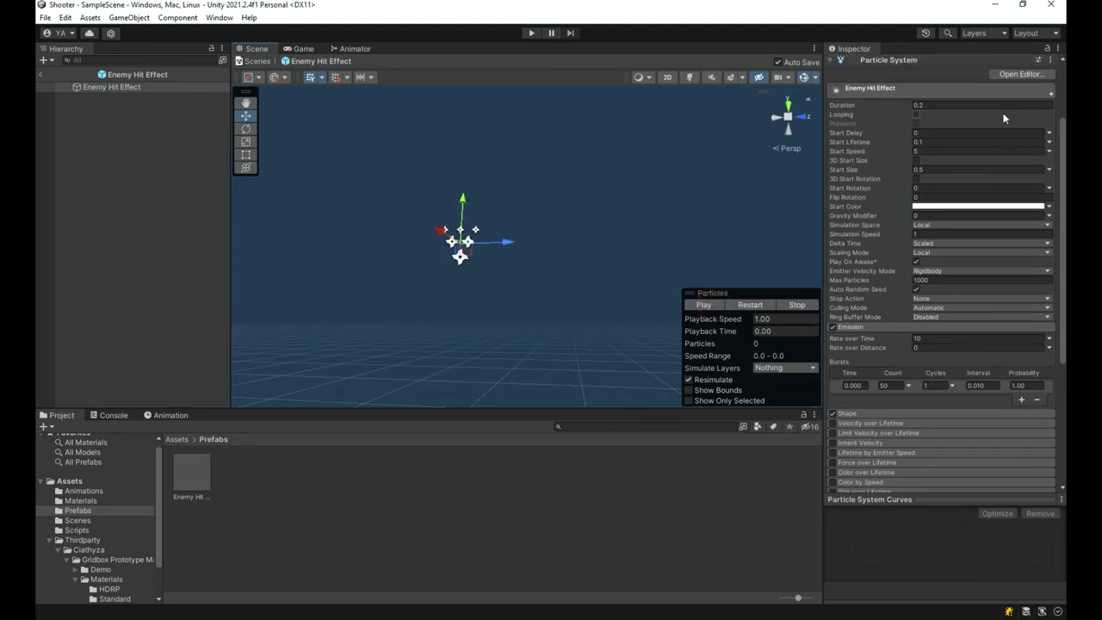
- Set the particles' Start Speed to 10 and preview the faster burst
click(858, 151)
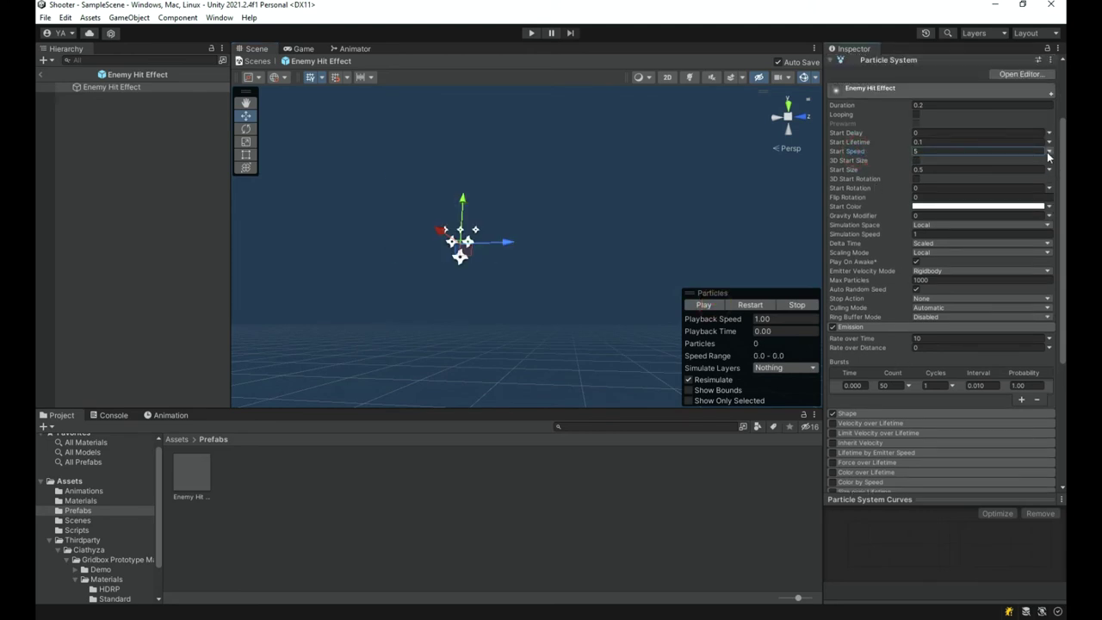
click(1048, 152)
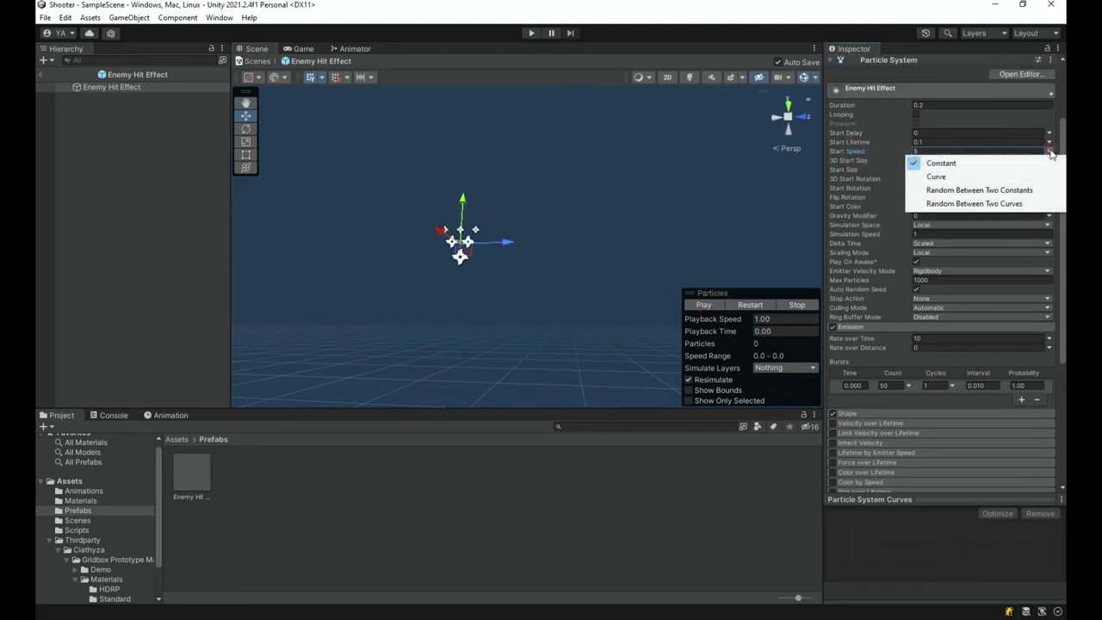
click(955, 148)
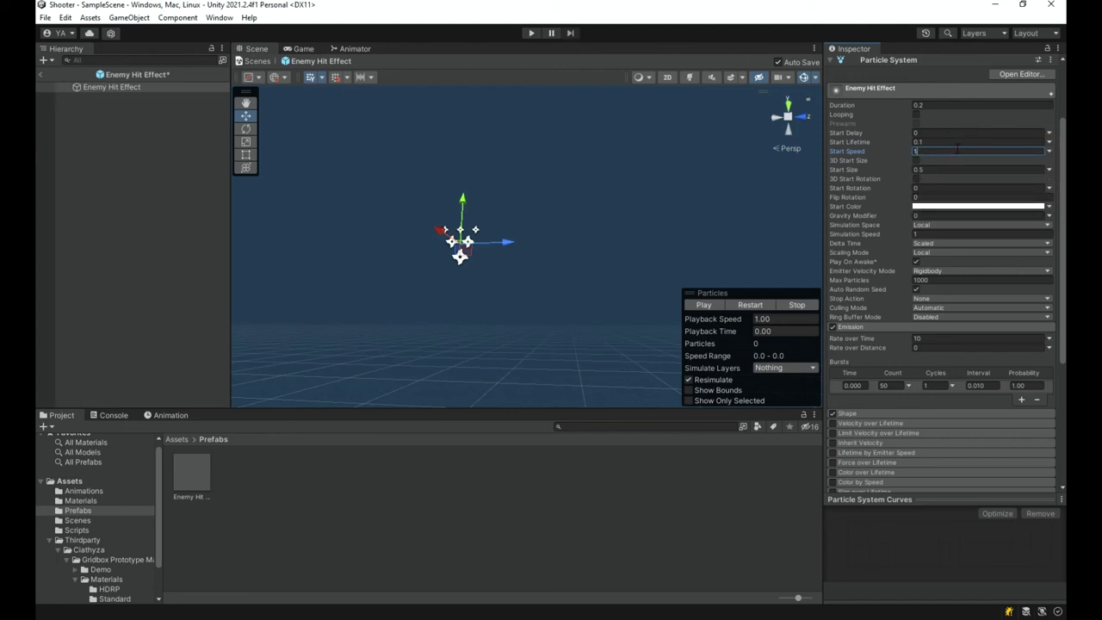
click(710, 304)
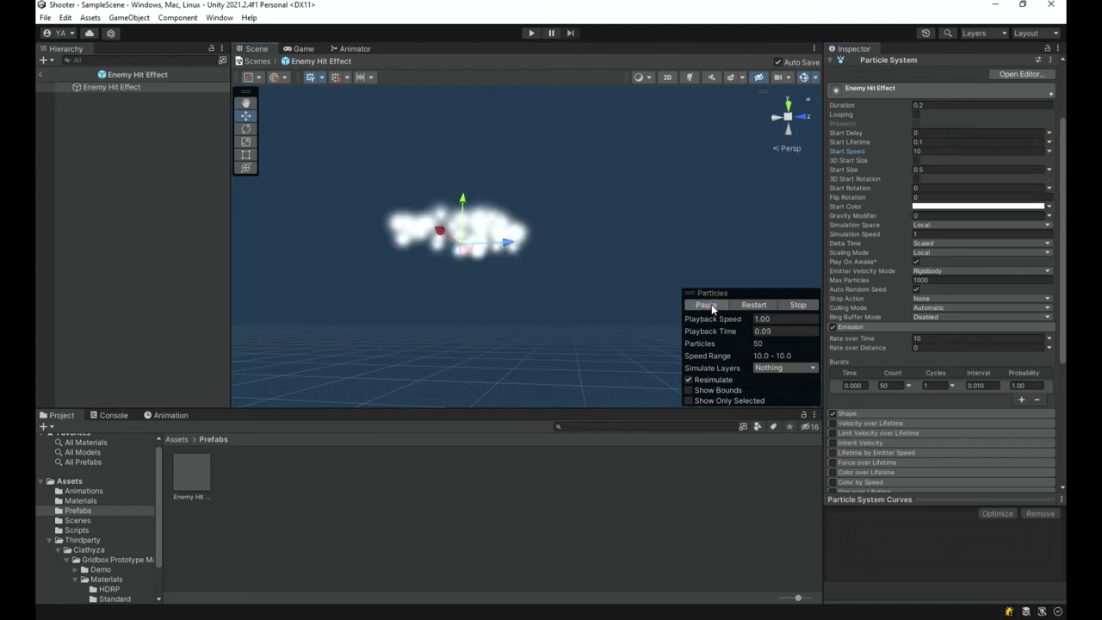
click(711, 304)
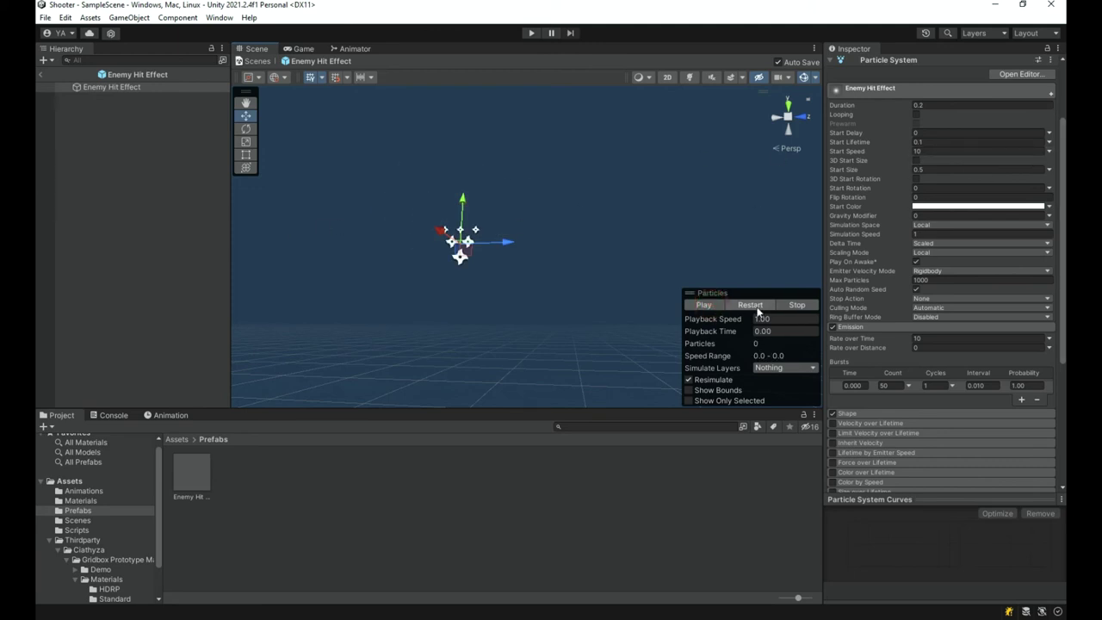
- Replay the Enemy Hit Effect preview several times to examine how the particles burst at a uniform speed
click(719, 306)
click(719, 307)
click(720, 306)
click(719, 306)
click(720, 307)
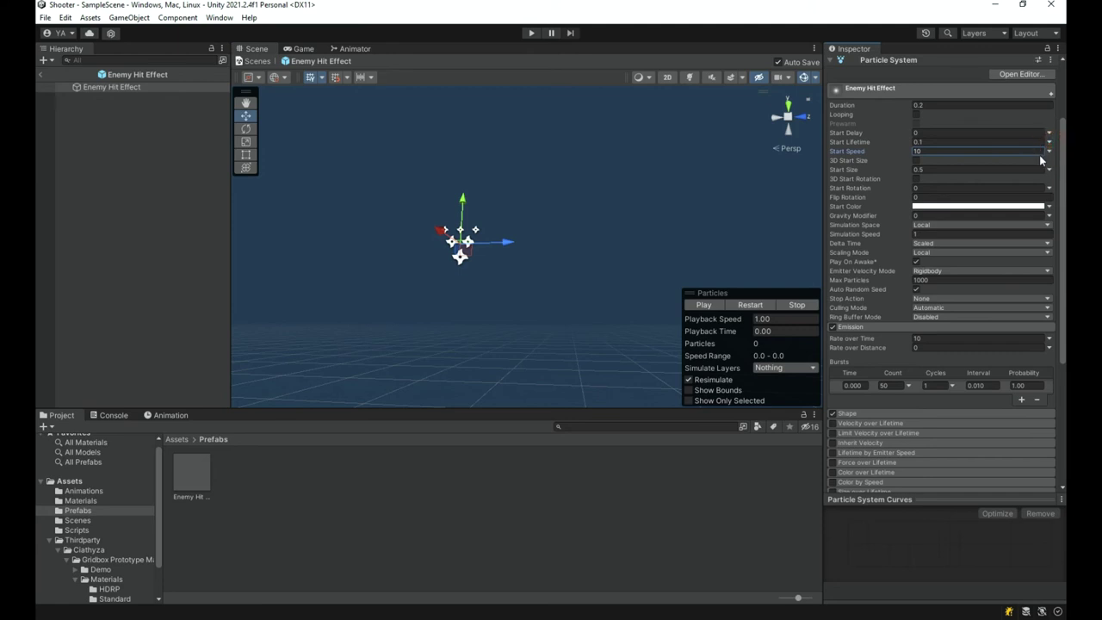
- Make the particles' Start Speed random between the two constants 5 and 10, and preview the burst
click(1049, 152)
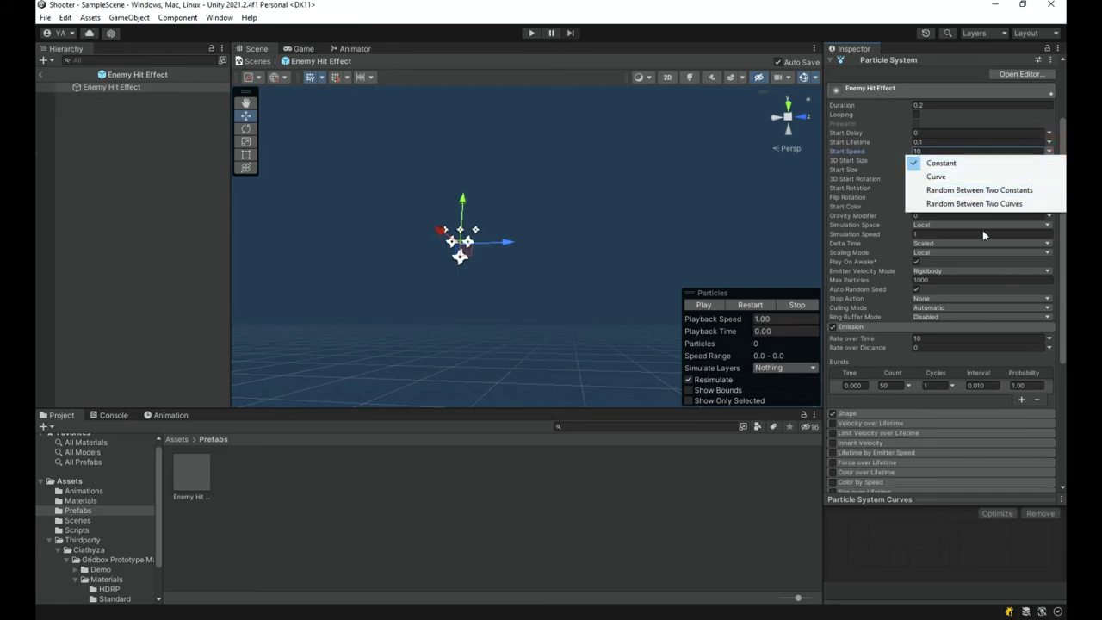
click(945, 190)
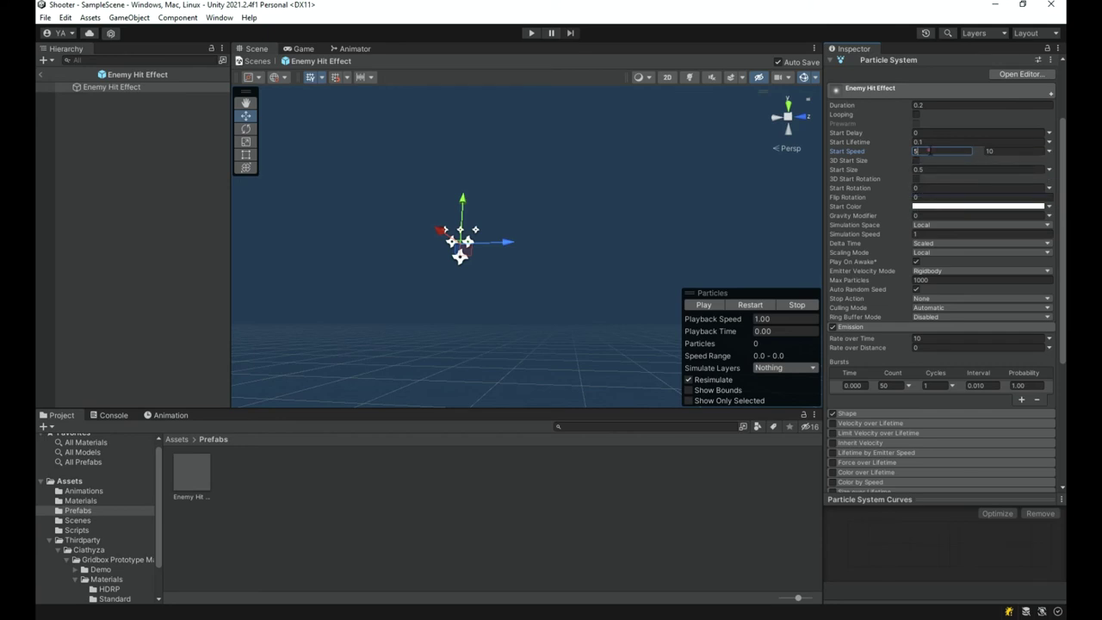
click(706, 304)
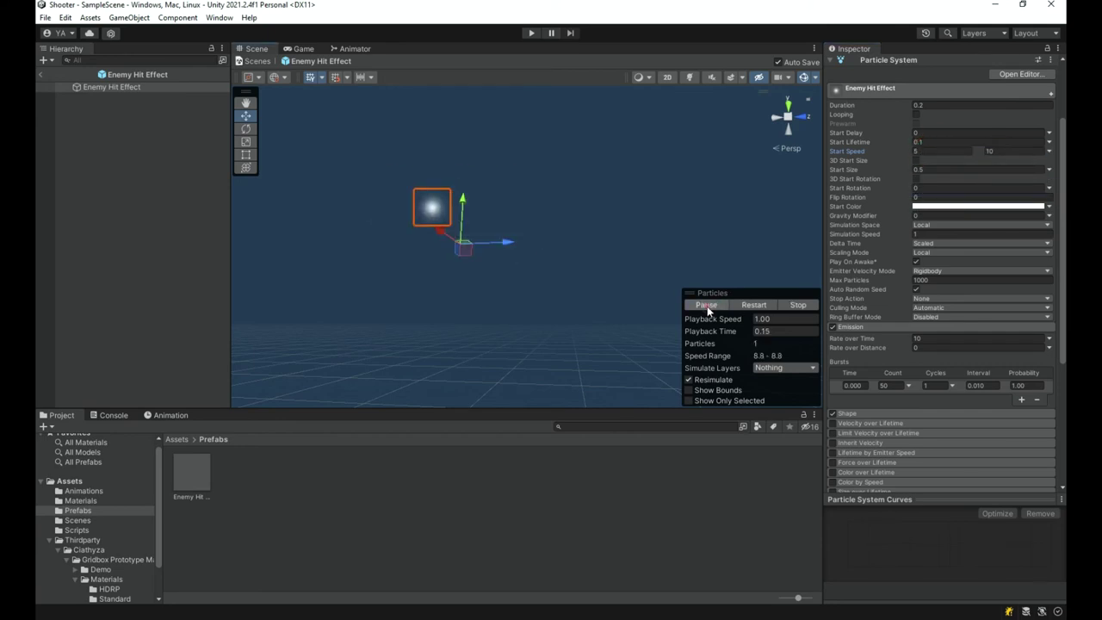
click(704, 305)
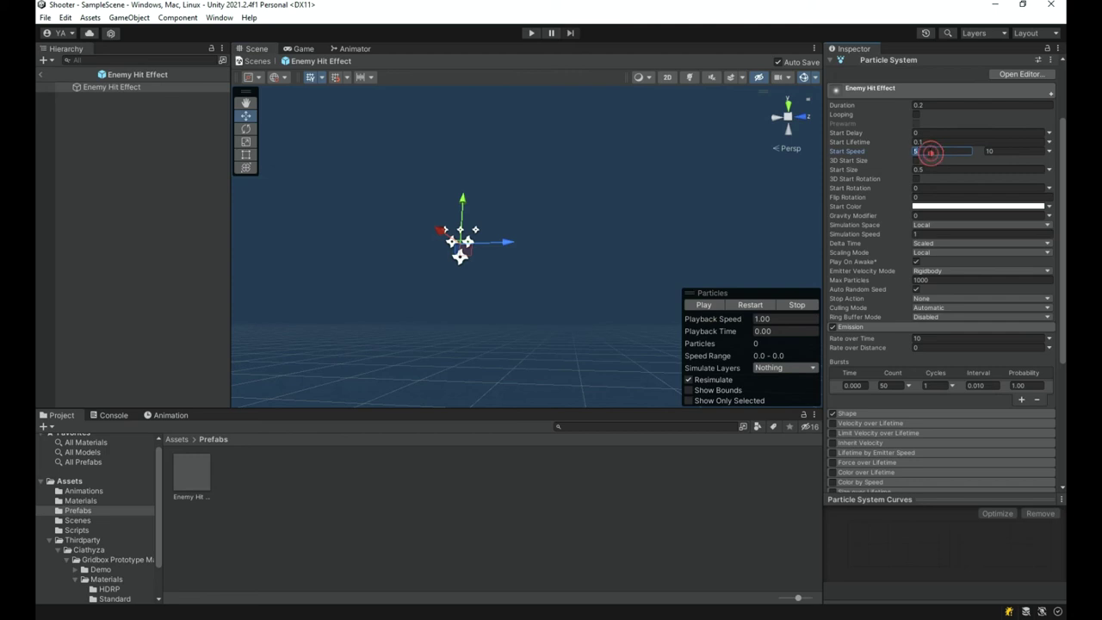
- Lower the minimum Start Speed to 2.5 and preview the burst from a different viewpoint
click(709, 305)
scroll(519, 133, up, 1)
key(w)
right_drag(447, 165, 445, 248)
key(f)
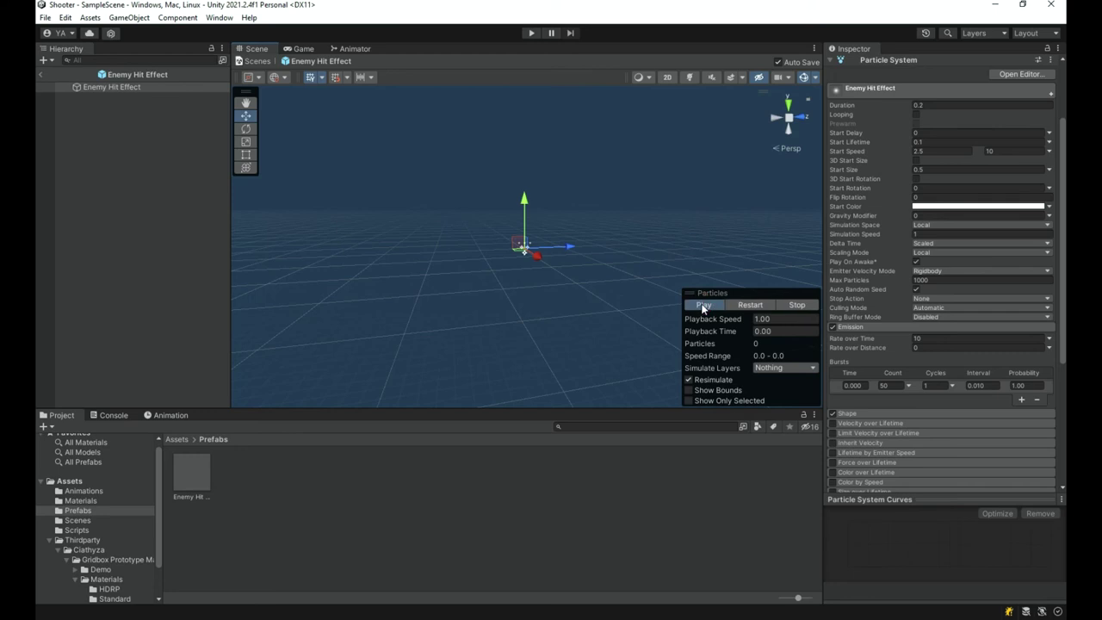
click(703, 306)
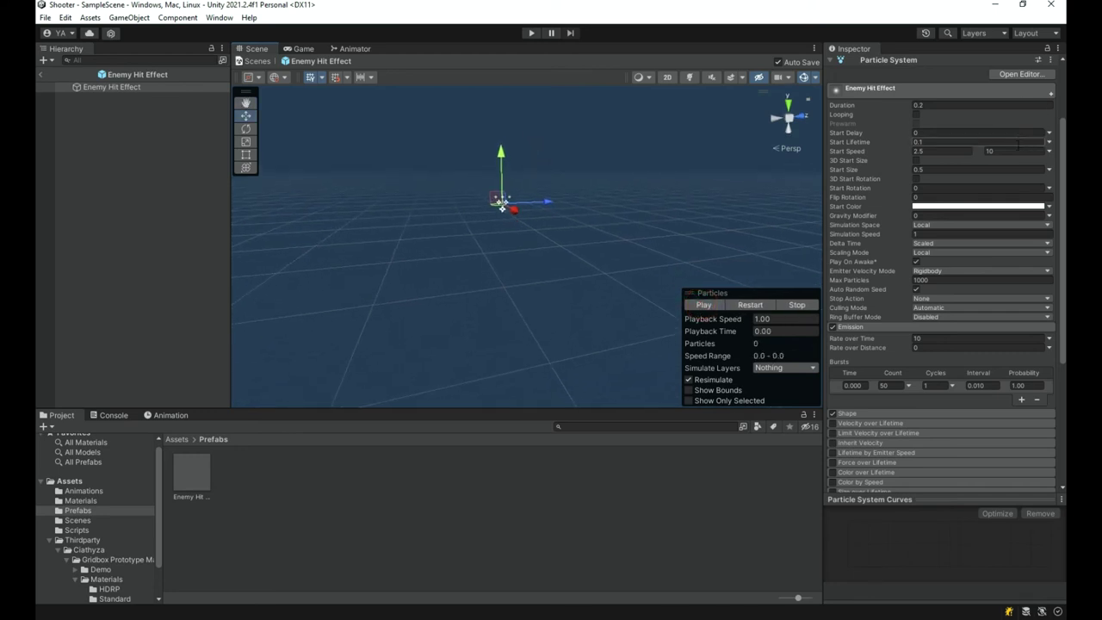
- Raise the maximum Start Speed to 15 and replay the burst from another angle
click(703, 305)
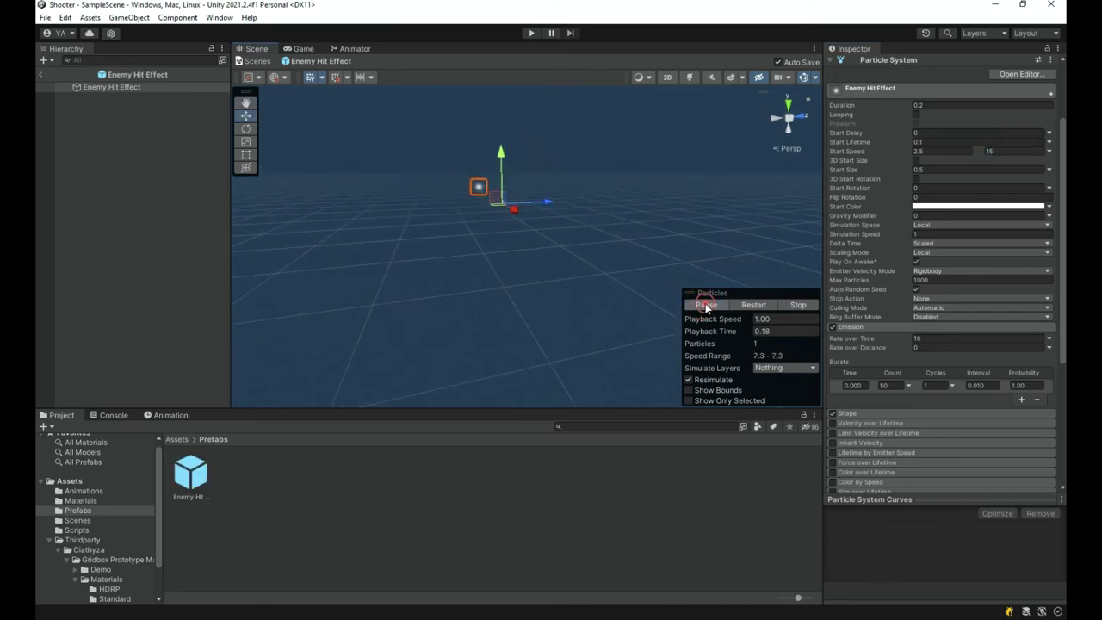
click(703, 304)
click(1012, 151)
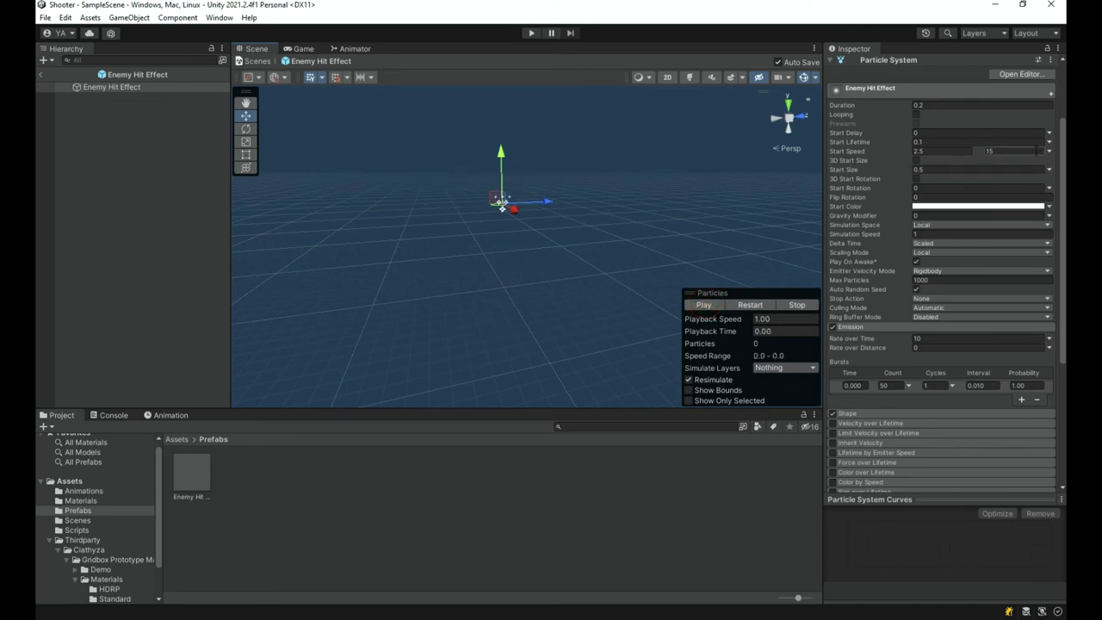
drag(822, 107, 833, 71)
alt+drag(503, 209, 762, 191)
scroll(930, 260, down, 3)
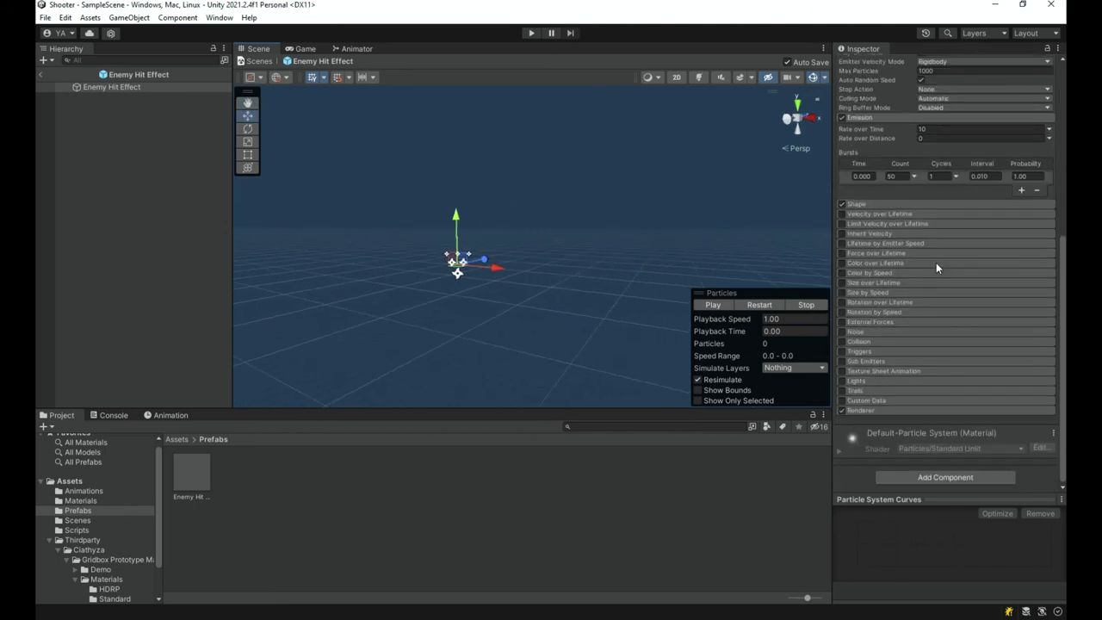
click(718, 307)
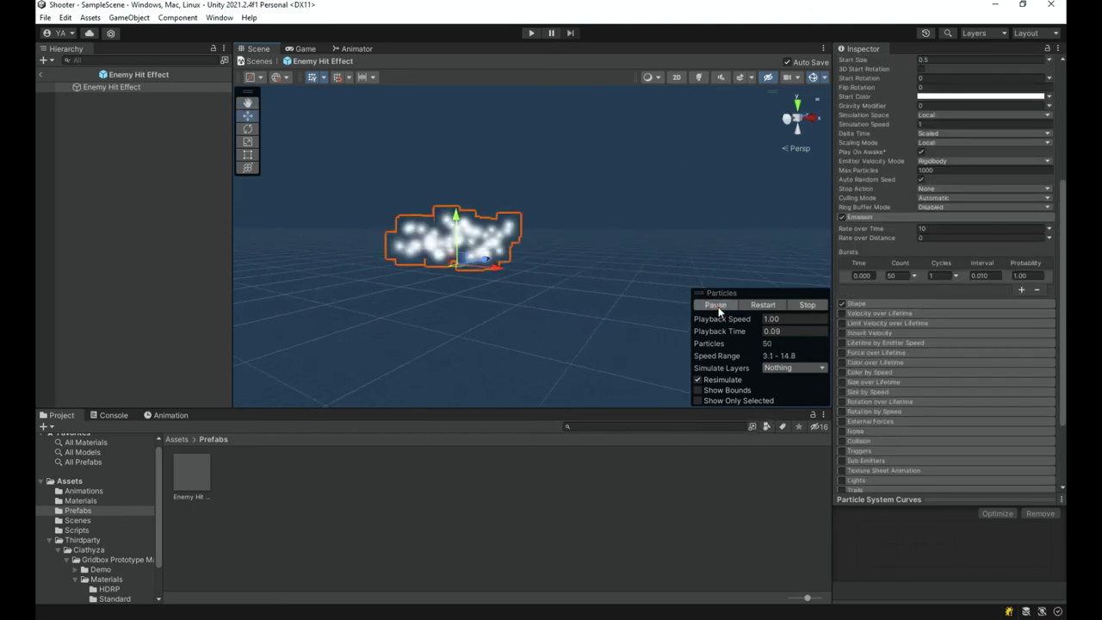
scroll(995, 202, up, 4)
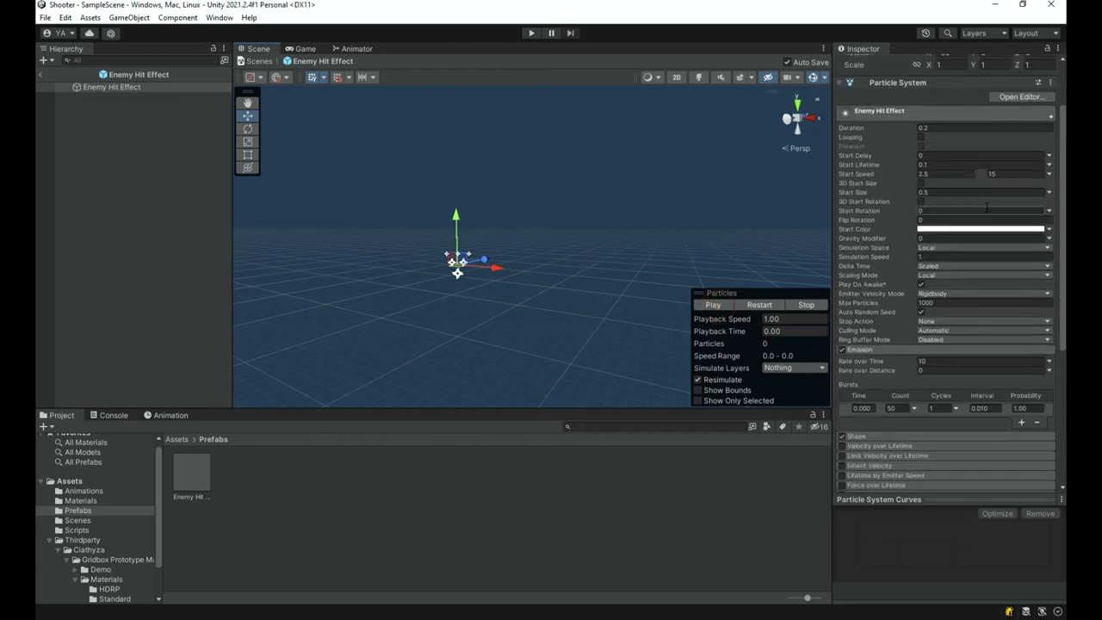
- Expand the particle system's Shape module and examine the emission cone in the scene
scroll(984, 203, down, 6)
click(908, 239)
right_drag(545, 203, 469, 282)
alt+drag(469, 282, 573, 187)
- Try a Start Lifetime of 76.09, preview the long-lived particles, and undo the lifetime change
scroll(888, 172, up, 5)
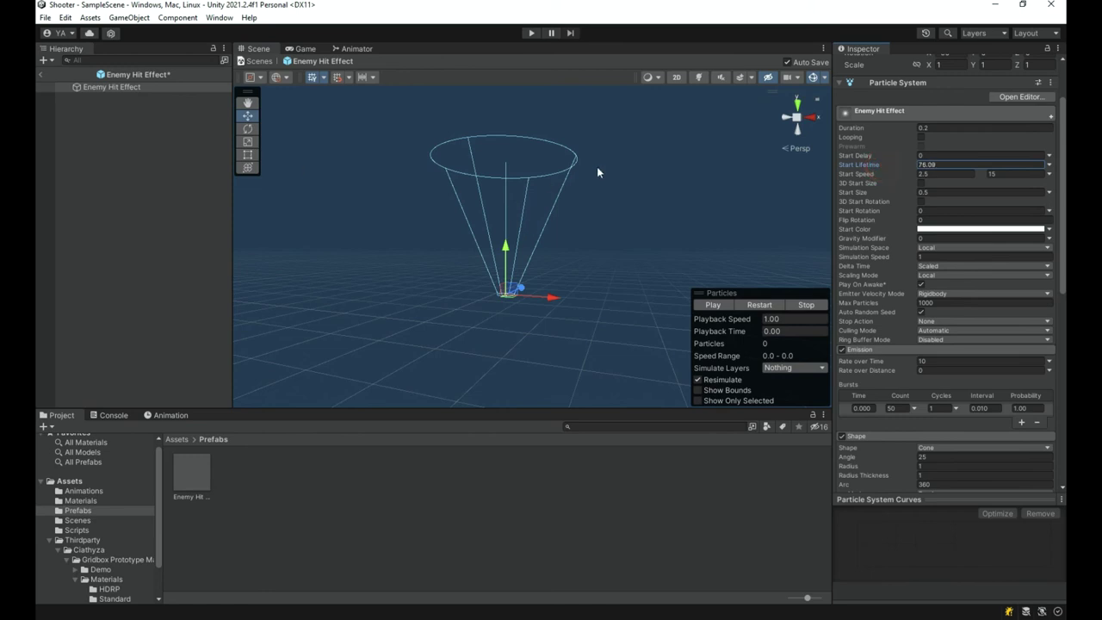
click(725, 306)
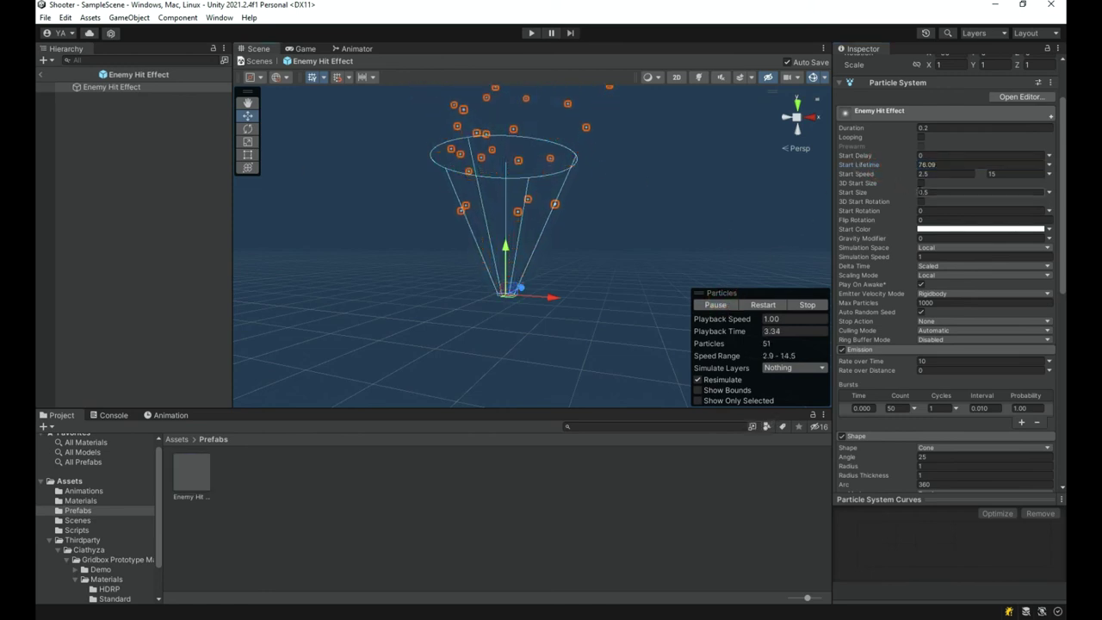
key(ctrl+z)
click(749, 306)
- Set the emission cone's Angle to 0 in the Shape settings and inspect the resulting outline
mouse_move(626, 171)
right_down()
mouse_move(578, 192)
mouse_move(607, 178)
right_up()
key(w)
scroll(849, 372, down, 6)
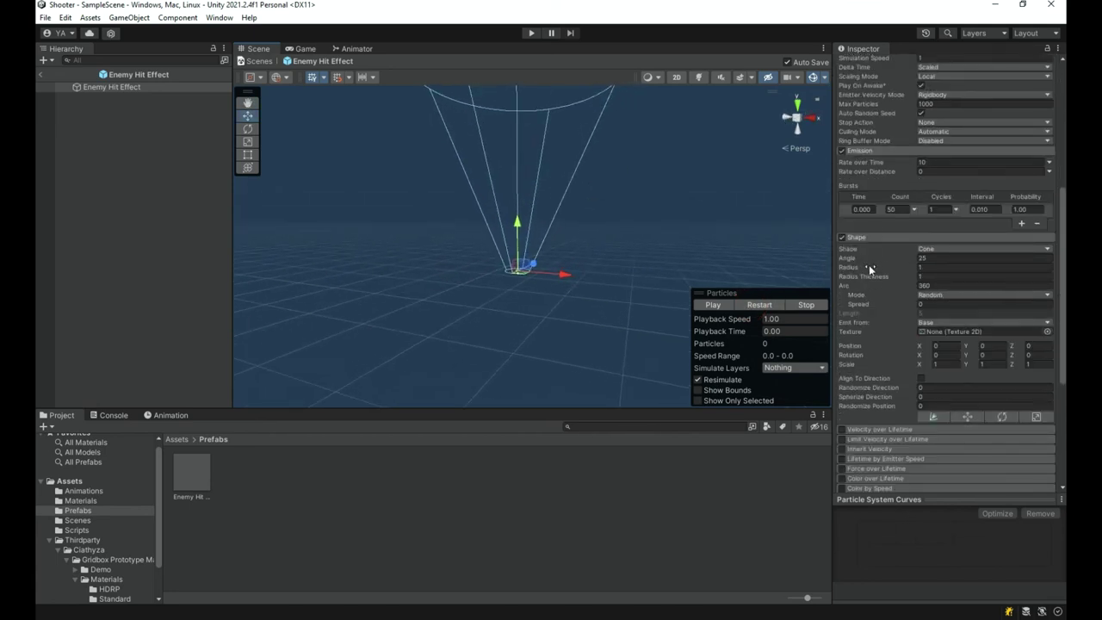
drag(868, 257, 125, 159)
right_drag(588, 265, 588, 306)
key(w)
alt+drag(588, 305, 508, 314)
- Try a Shape Radius of 0, settle on 0.4, and preview the narrower emission
mouse_move(857, 272)
mouse_down()
mouse_move(849, 266)
mouse_move(865, 270)
mouse_move(856, 273)
mouse_up()
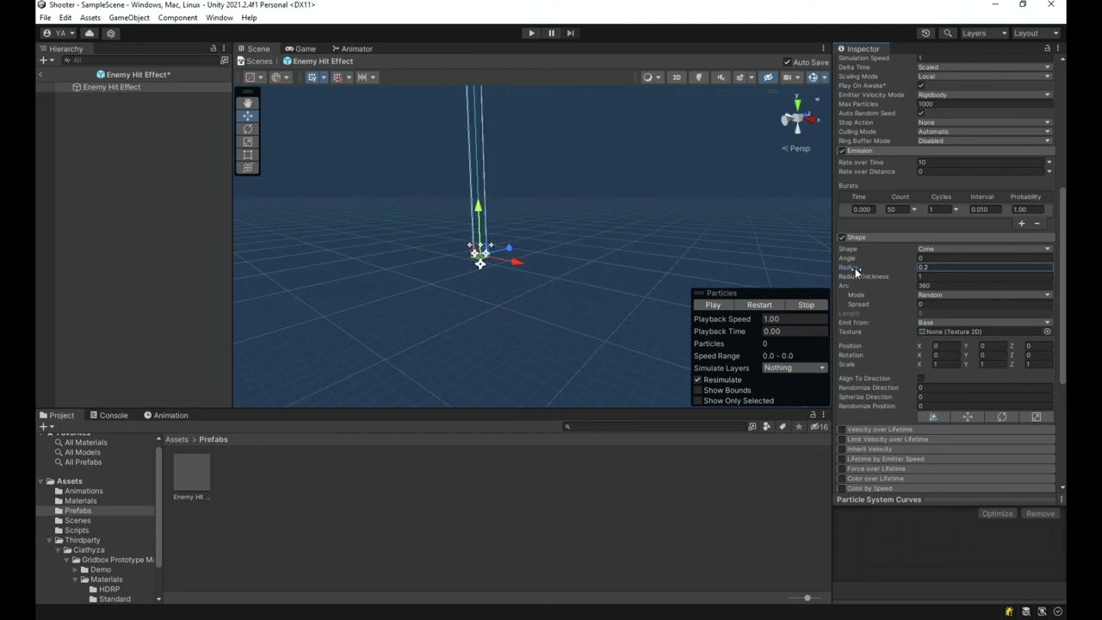
text(0)
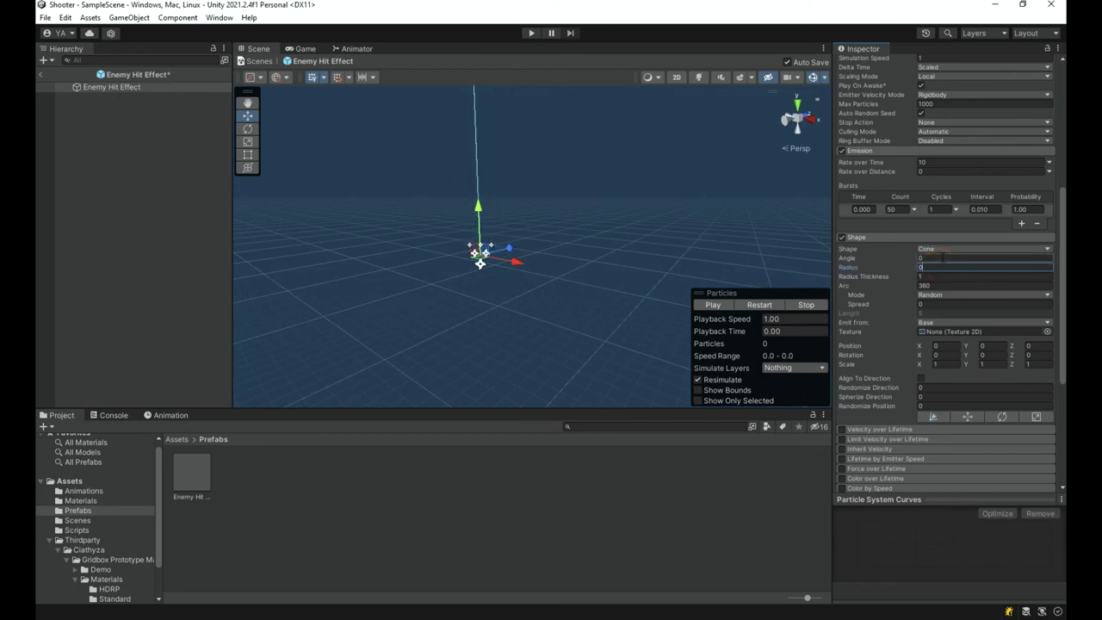
click(710, 306)
click(710, 306)
click(710, 305)
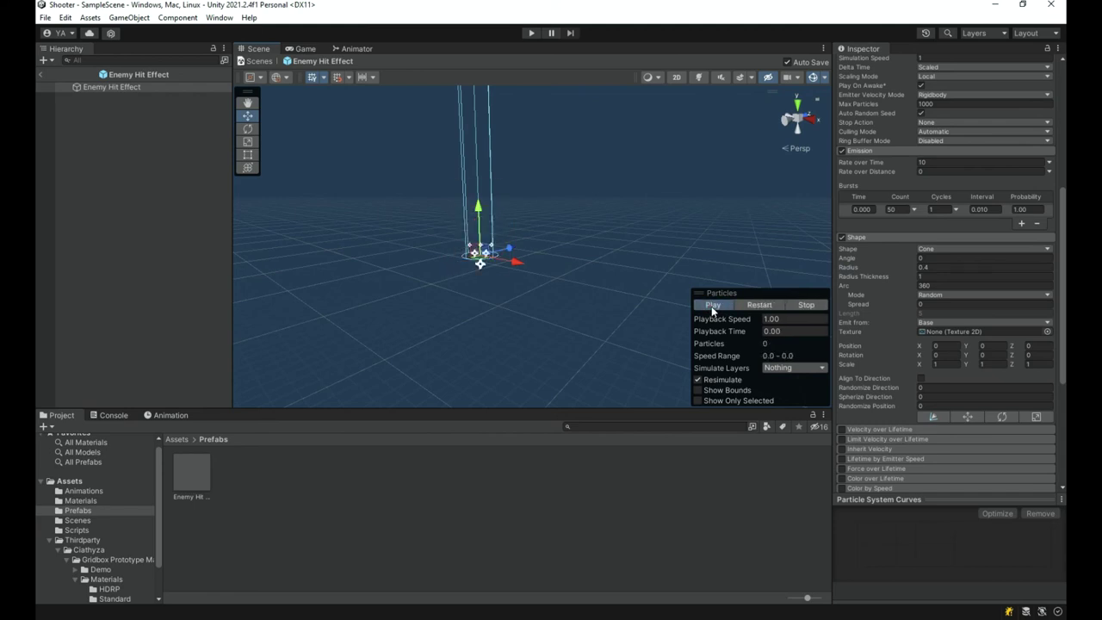
right_drag(481, 228, 499, 206)
key(w)
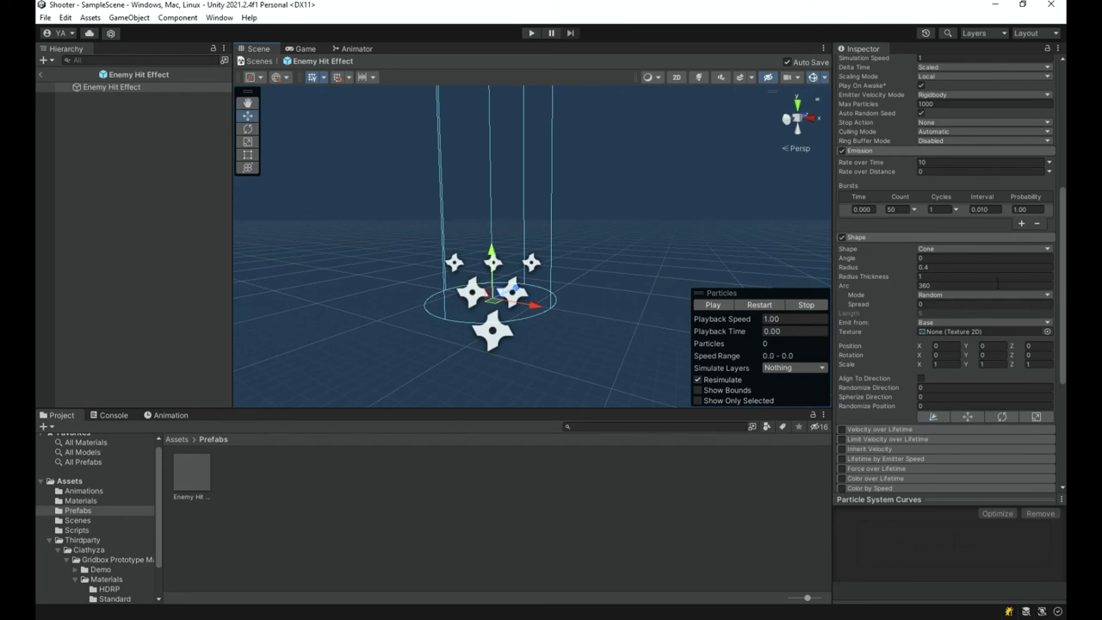
- Set the particles' Start Color to pure red (FF0000) and preview the effect
scroll(1015, 292, up, 4)
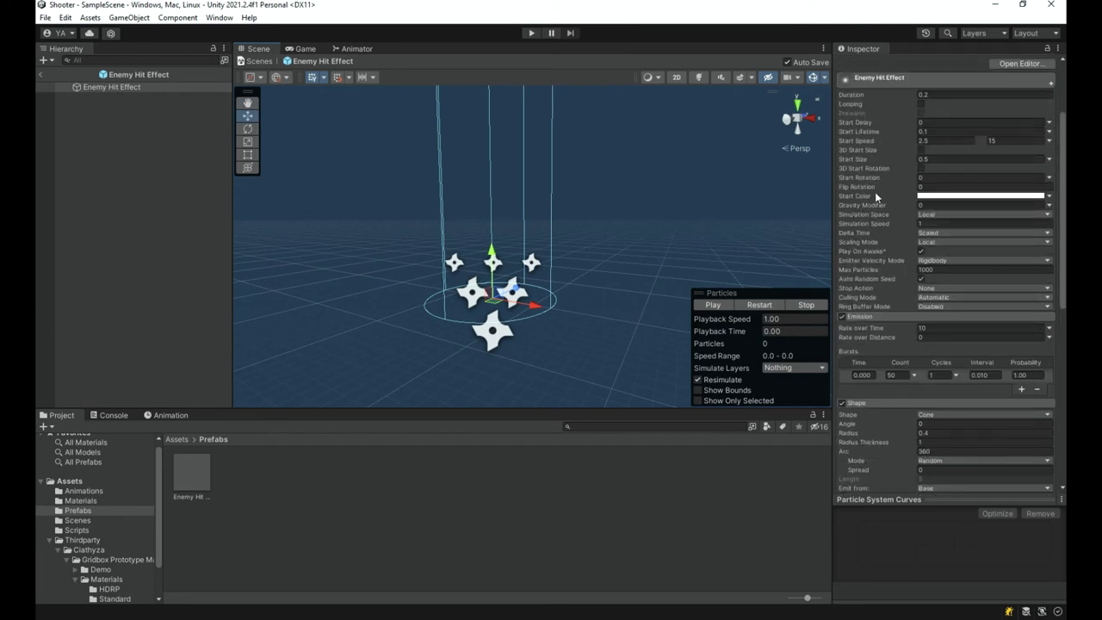
click(972, 197)
mouse_move(985, 265)
mouse_down()
mouse_move(1042, 222)
mouse_move(1024, 230)
mouse_move(1026, 255)
mouse_up()
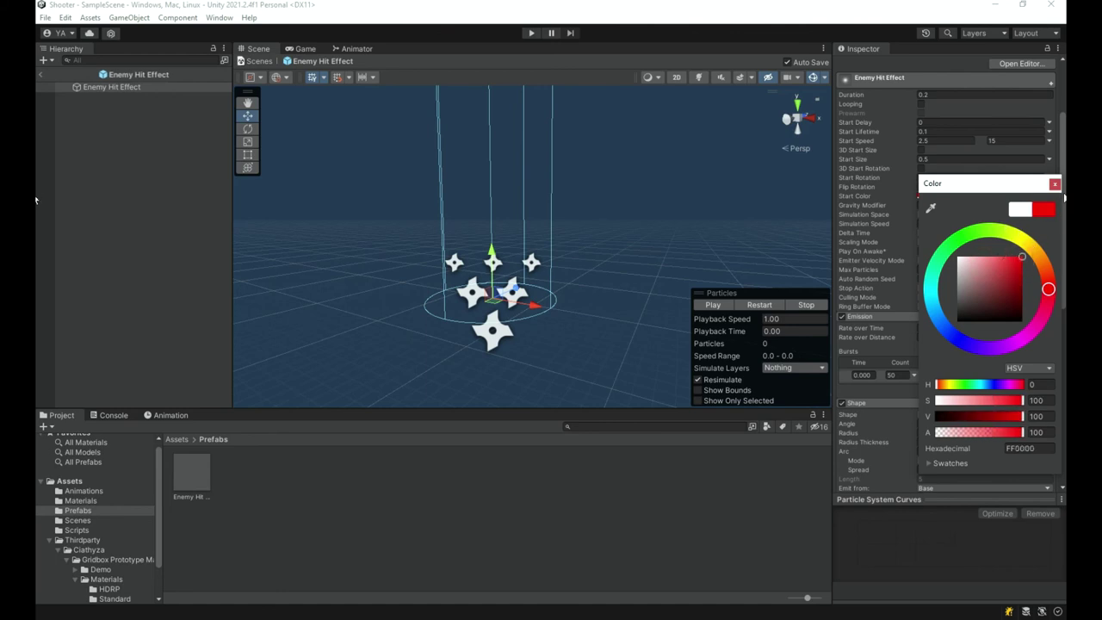
click(1055, 185)
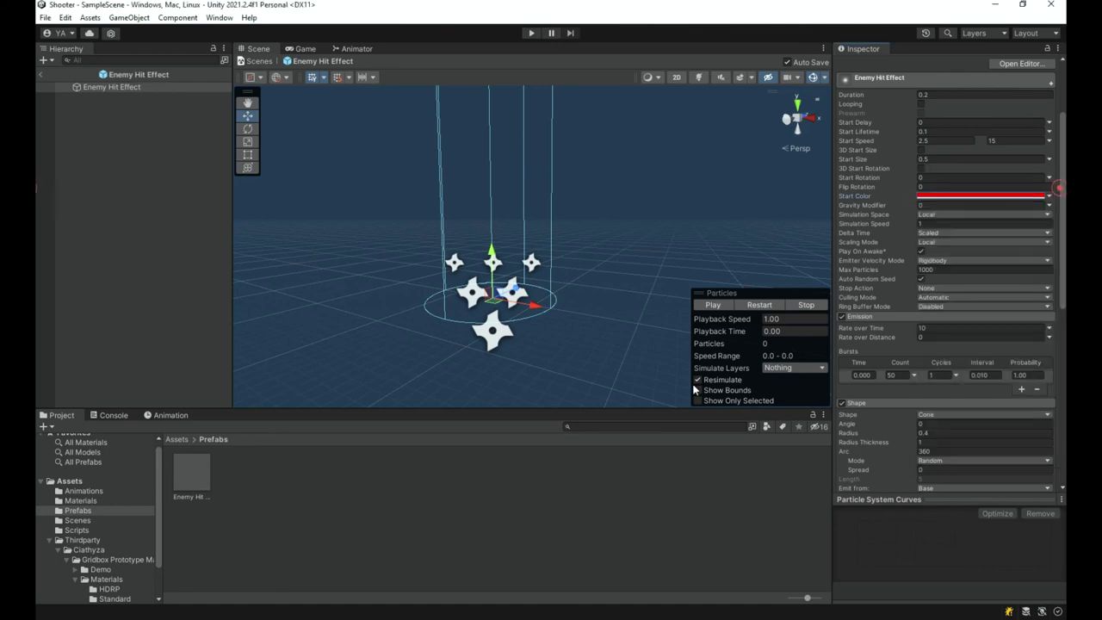
click(718, 305)
right_drag(484, 220, 496, 234)
scroll(500, 233, down, 10)
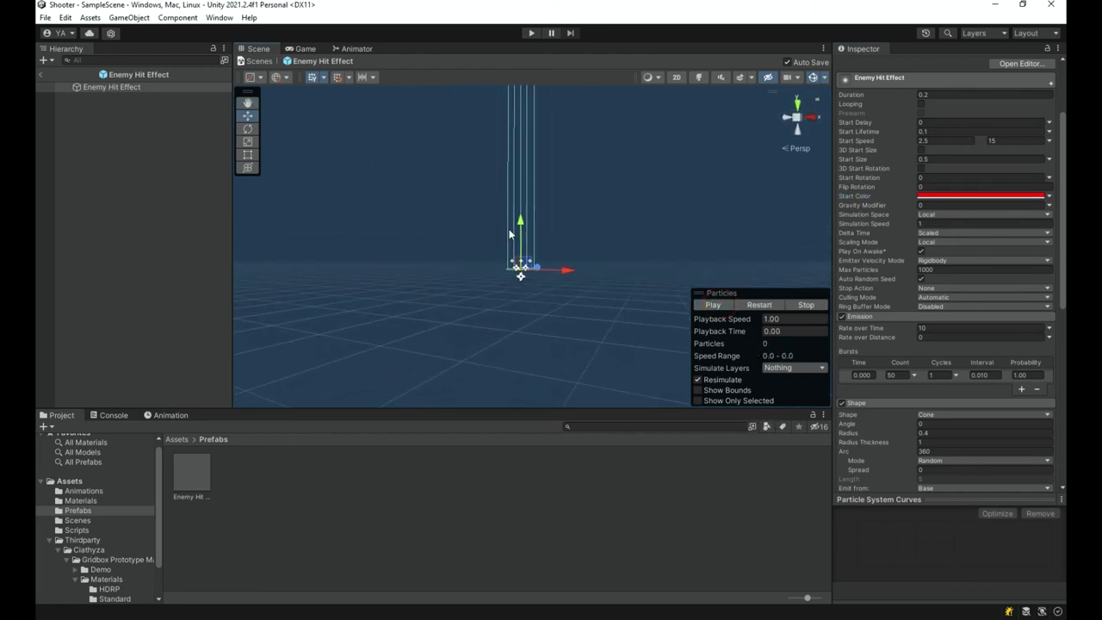
- Switch Start Color to Random Between Two Colors, keeping red and making the second color light orange (FF9858)
click(1048, 196)
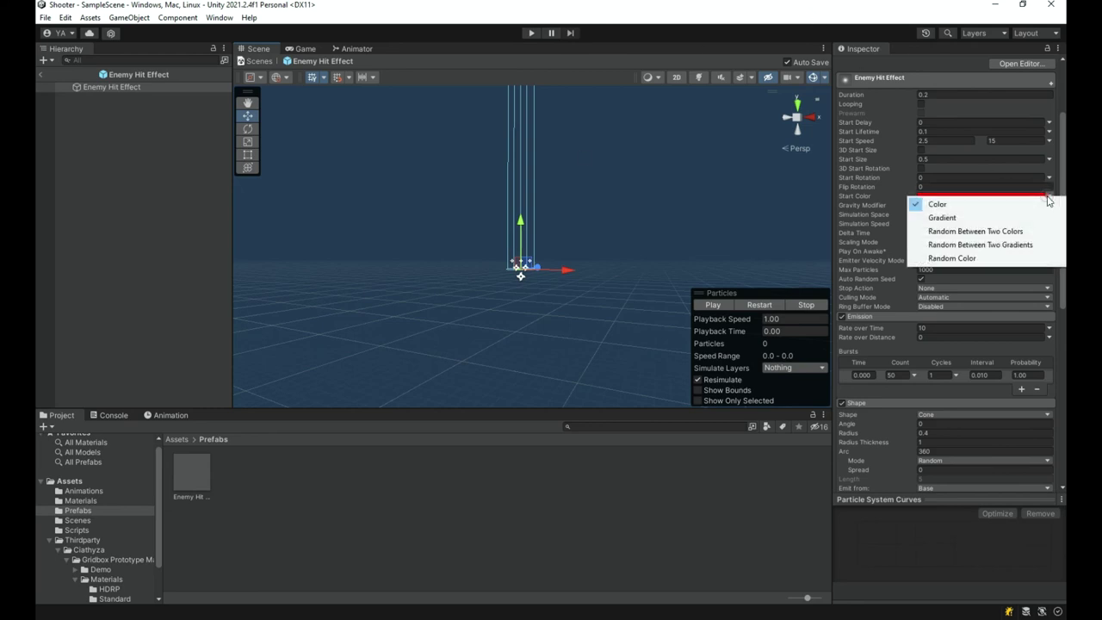
click(1001, 232)
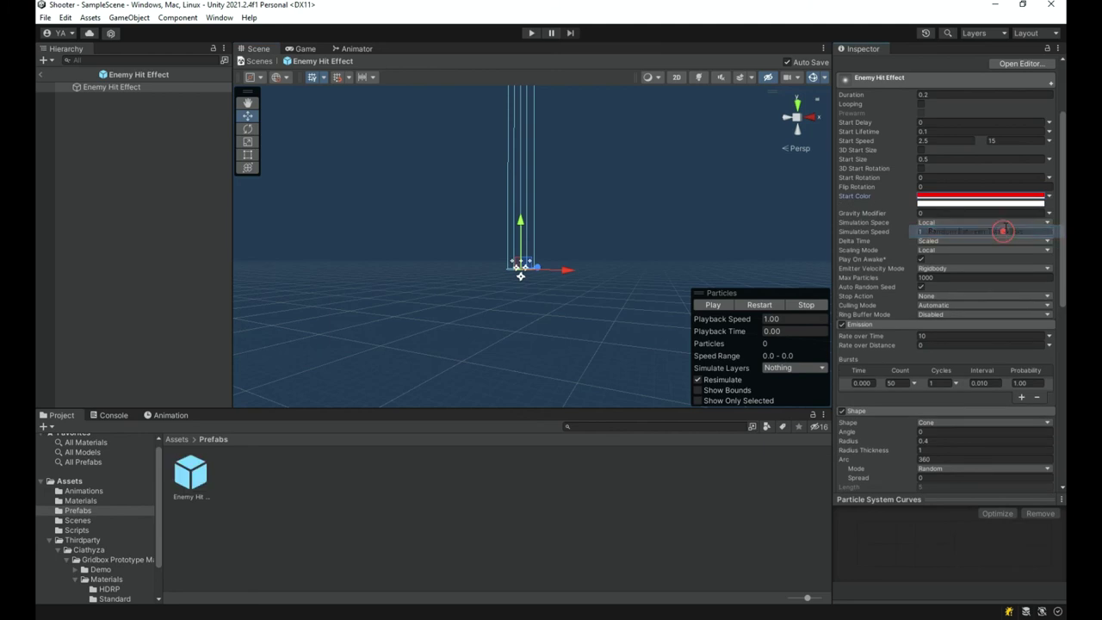
click(1018, 206)
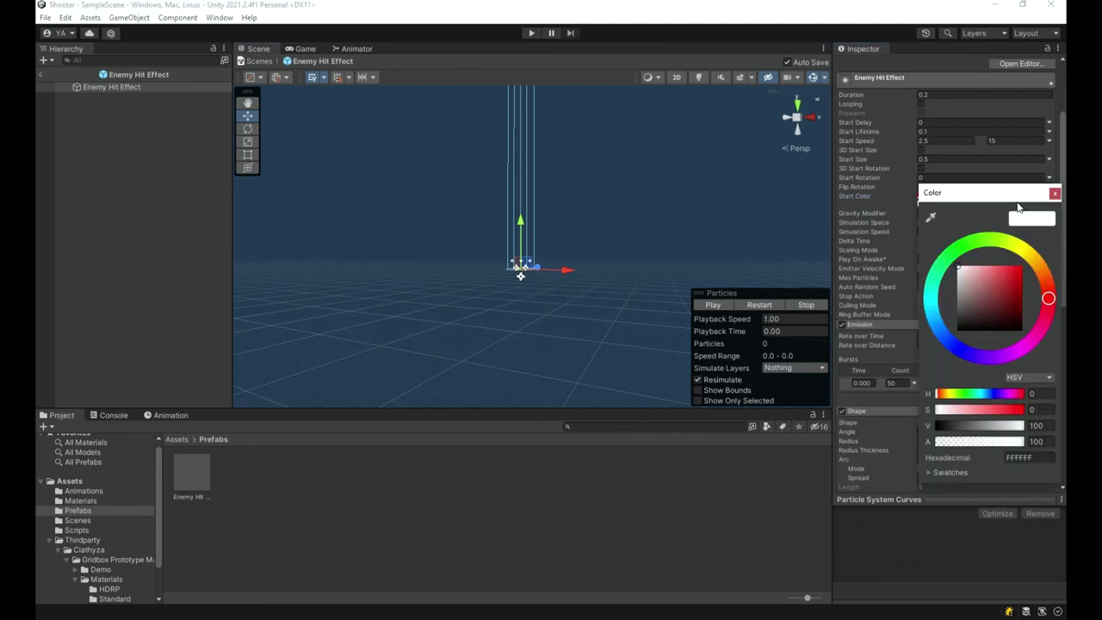
click(1042, 265)
drag(1045, 275, 1045, 276)
drag(1001, 273, 999, 258)
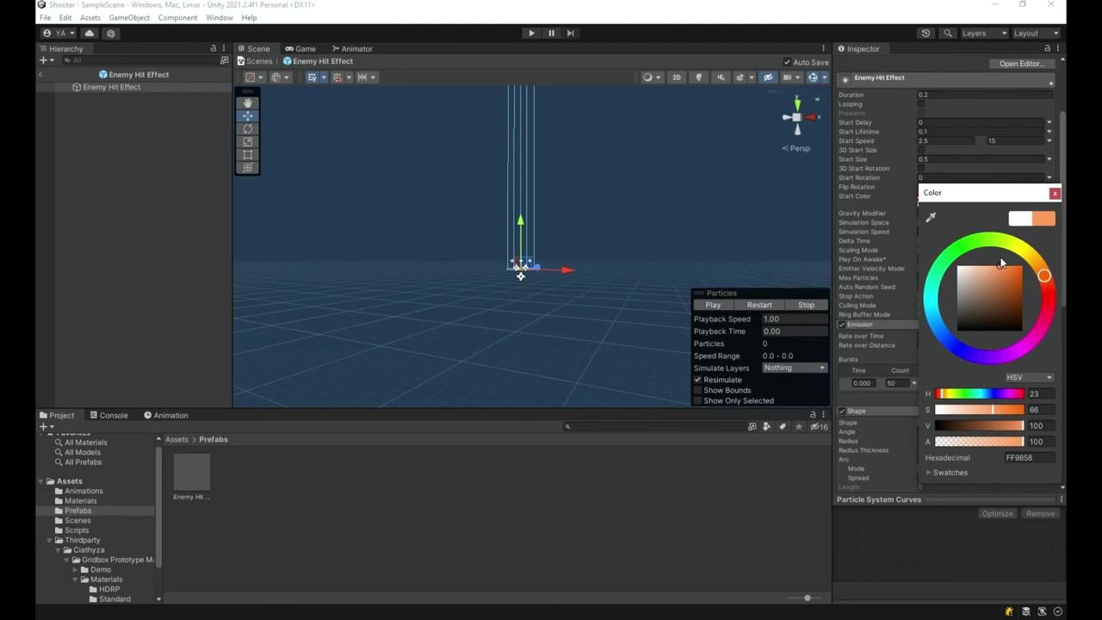
click(1053, 193)
- Preview the two-color particle burst, moving closer to the emitter for a better look
click(714, 305)
key(w)
right_drag(575, 242, 607, 248)
click(714, 305)
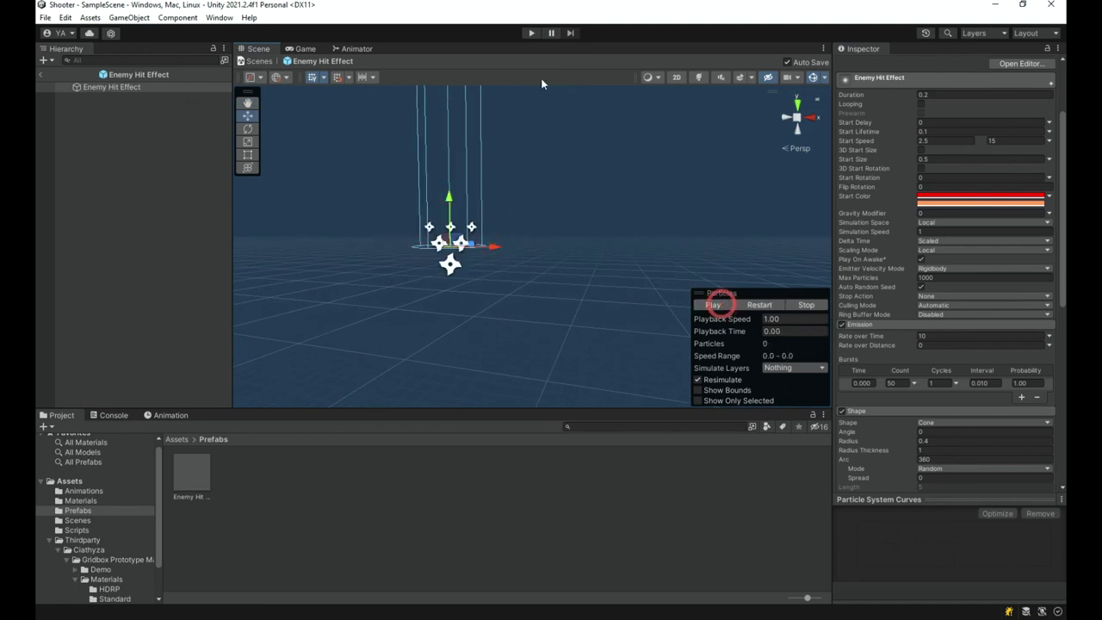
- Run the game, shoot the enemy to test the hit effect, and stop the run
click(531, 34)
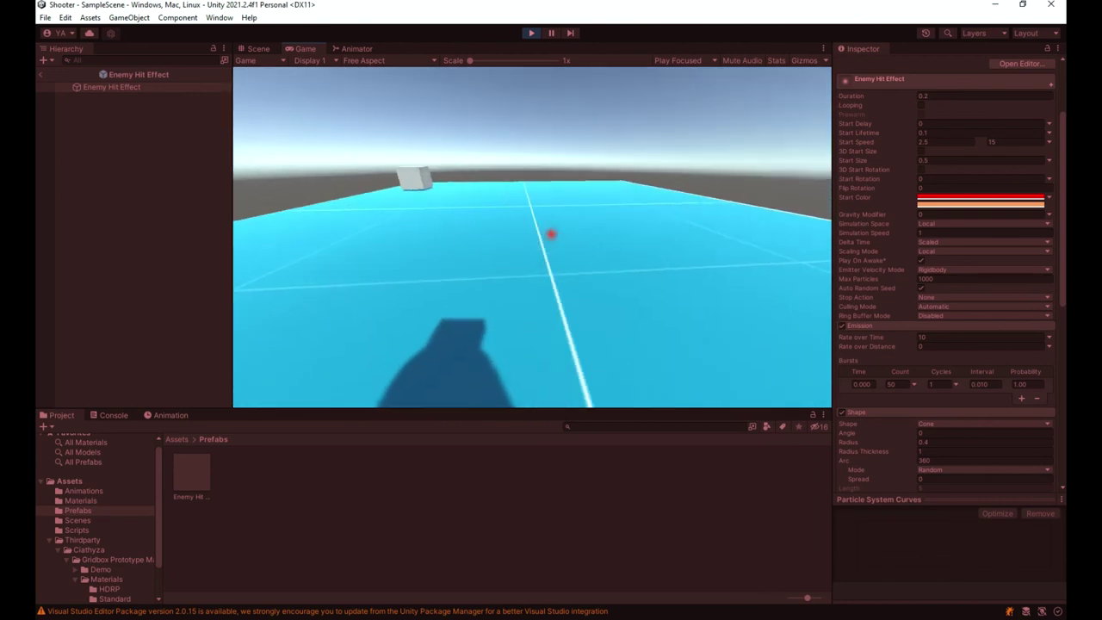
key(w)
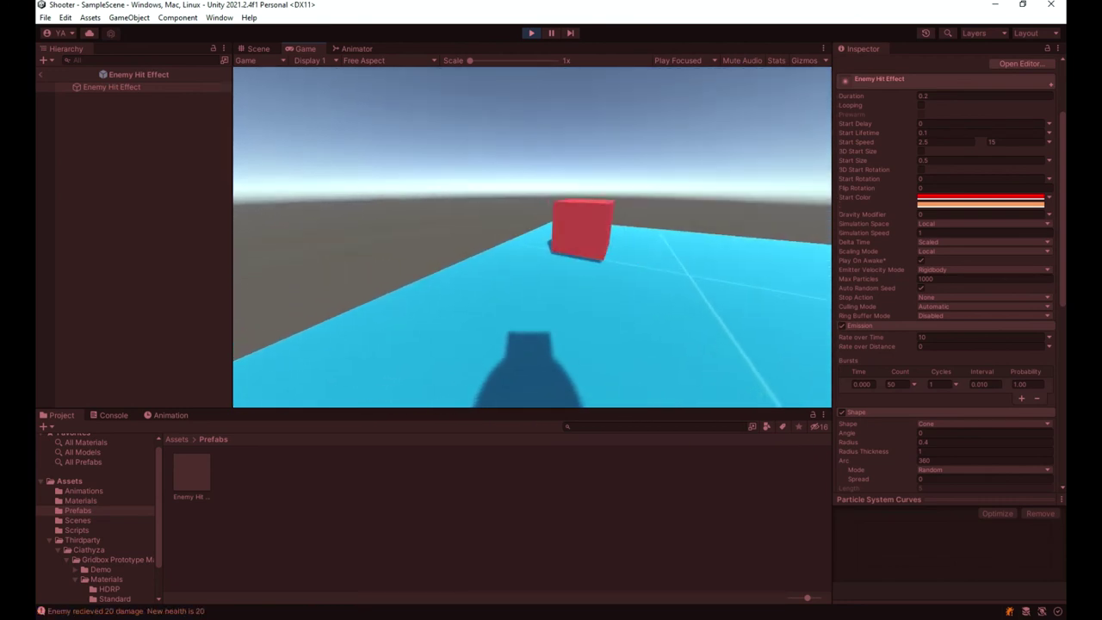
key(w)
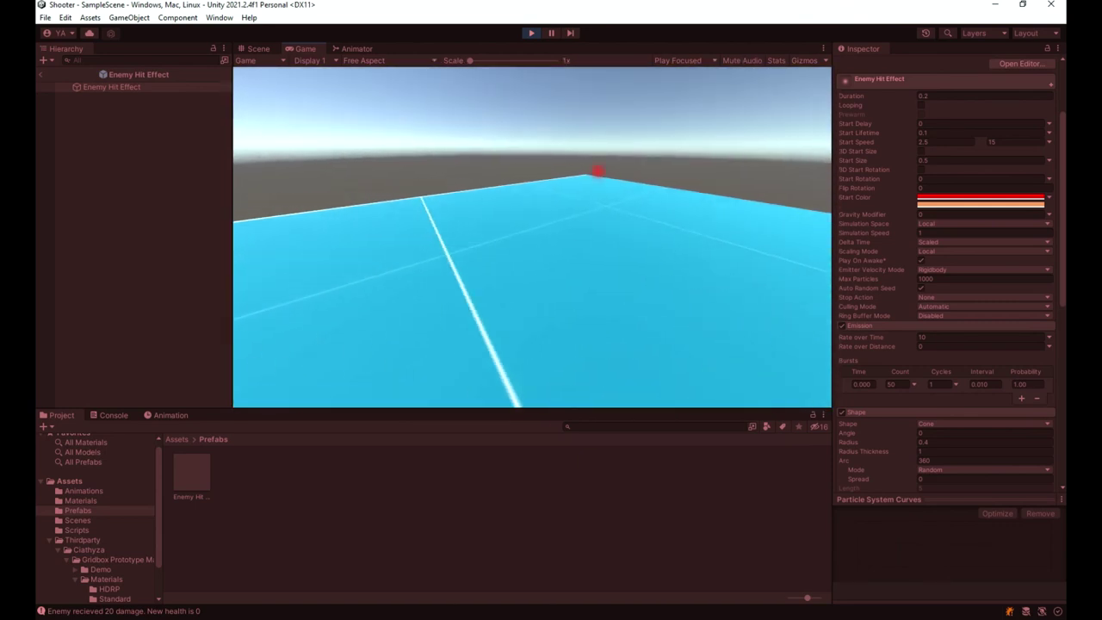
key(Escape)
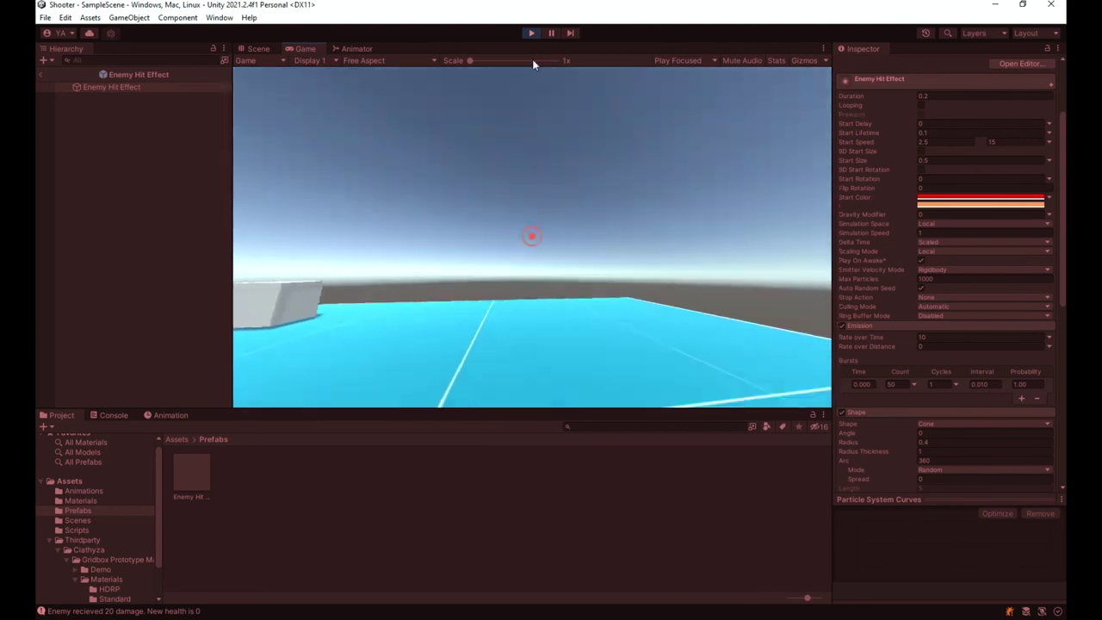
click(531, 33)
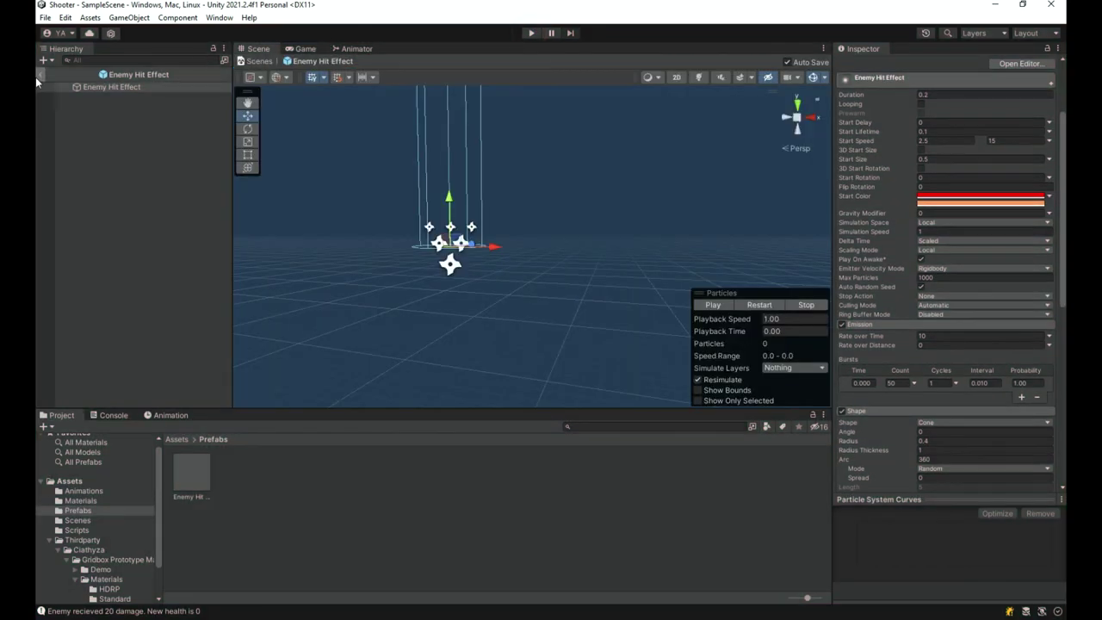
- Leave the Enemy Hit Effect prefab for the main scene, run the game, and fire to check for spawned effect objects
click(39, 76)
click(530, 33)
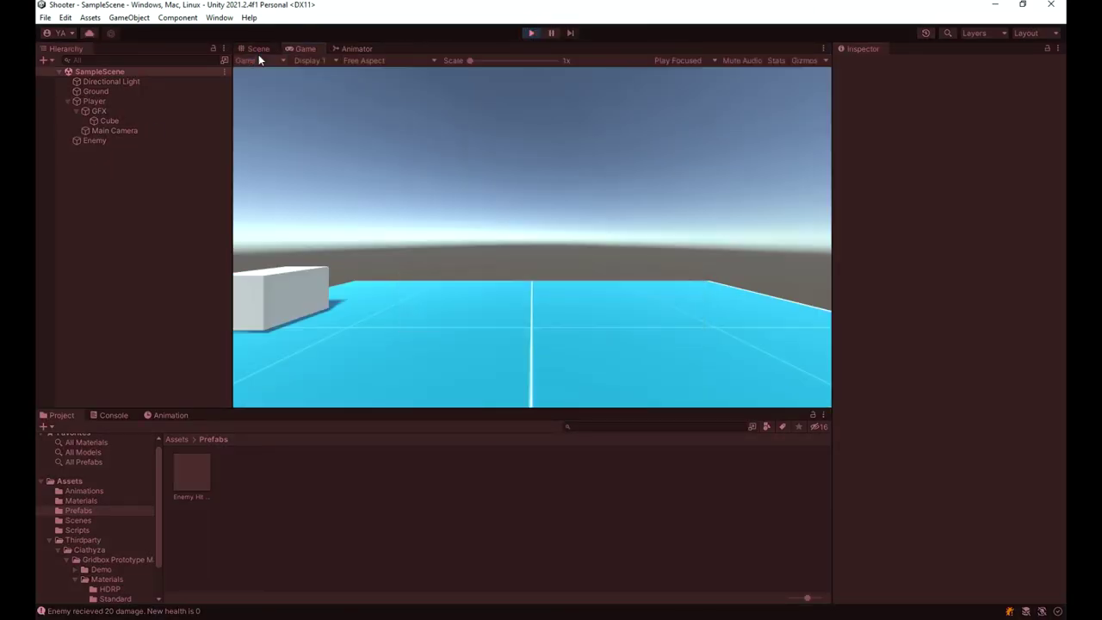
click(532, 237)
click(532, 237)
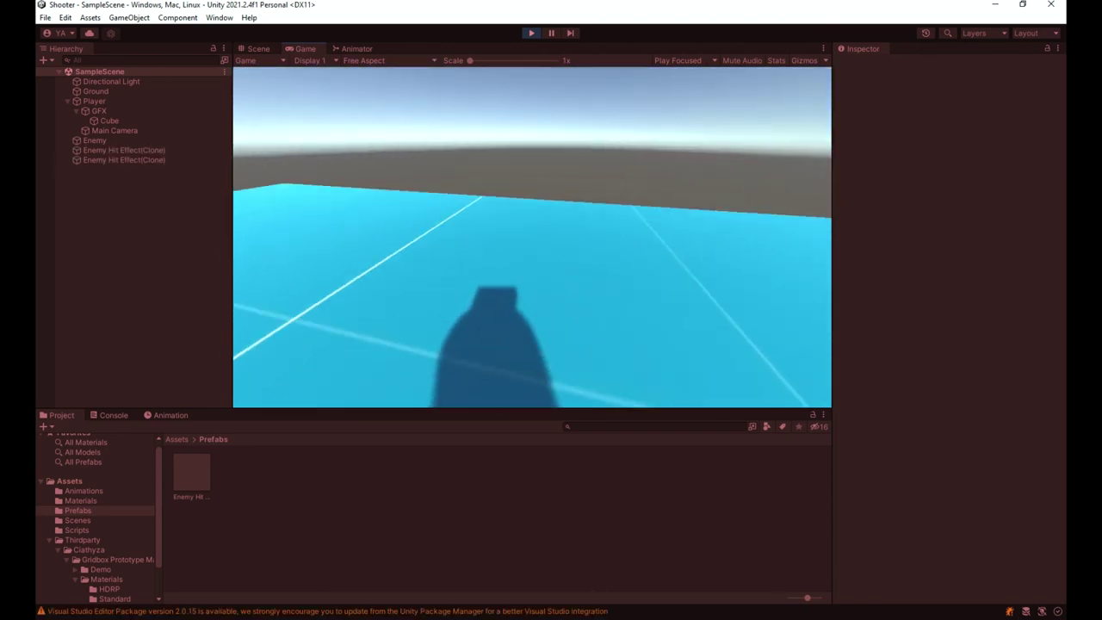
- Jump around the ground and fire repeatedly in the running game to spawn many hit effect objects
click(532, 236)
key(space)
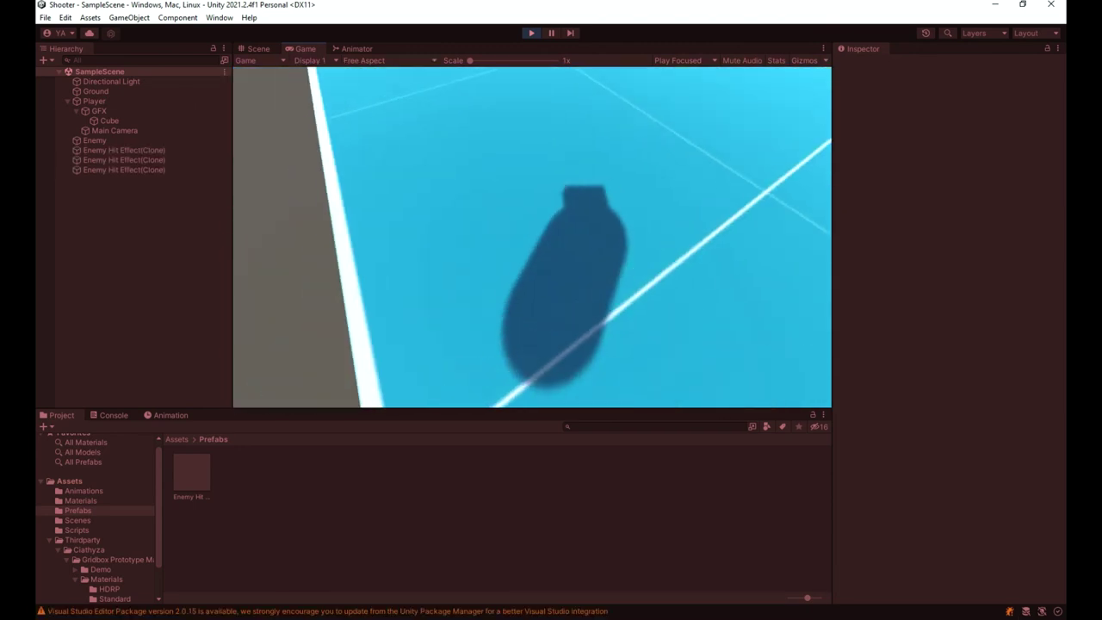
click(531, 237)
click(532, 236)
click(532, 236)
click(532, 237)
click(531, 236)
click(532, 237)
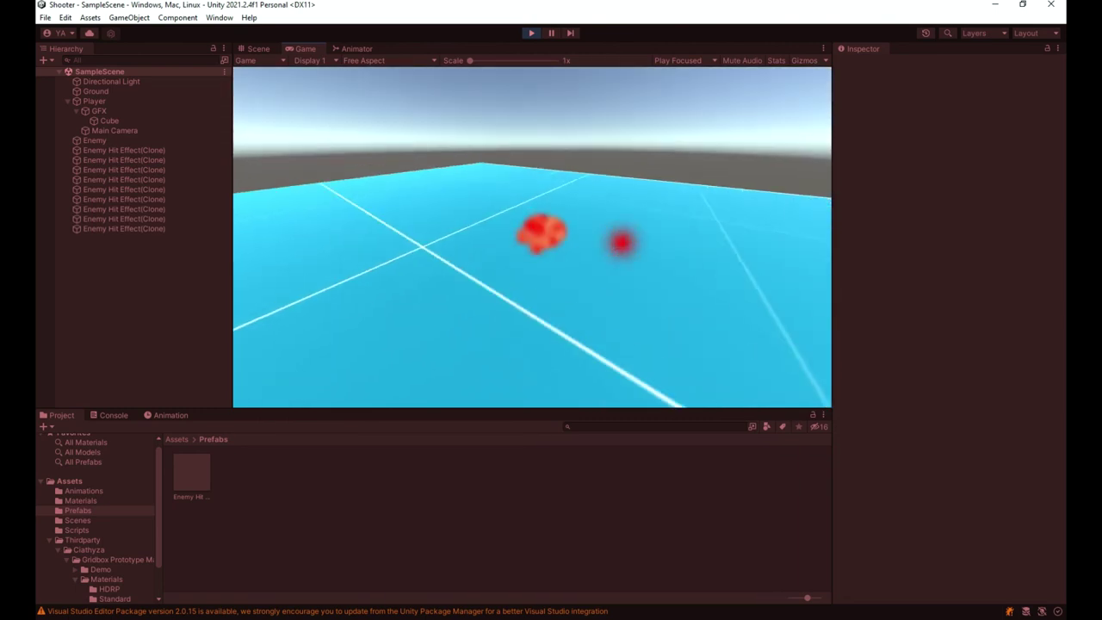
click(532, 237)
click(532, 237)
click(532, 236)
click(532, 237)
click(532, 237)
key(space)
click(532, 237)
click(532, 236)
click(532, 236)
click(531, 236)
click(532, 237)
click(532, 237)
click(531, 237)
click(532, 237)
key(space)
click(532, 237)
click(532, 237)
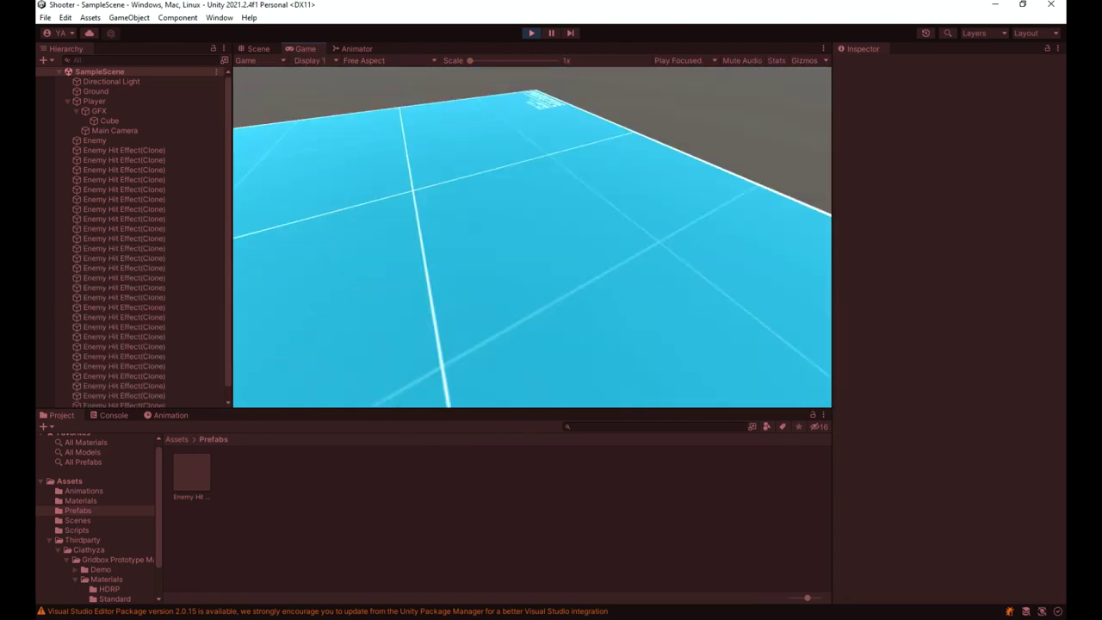
click(532, 237)
key(space)
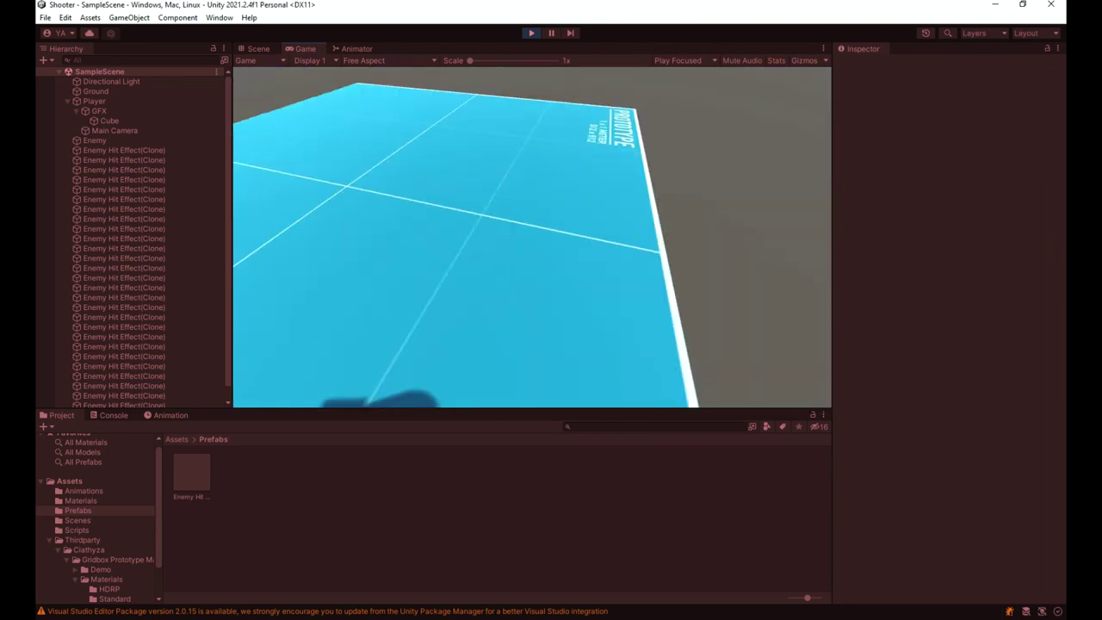
click(531, 238)
click(531, 237)
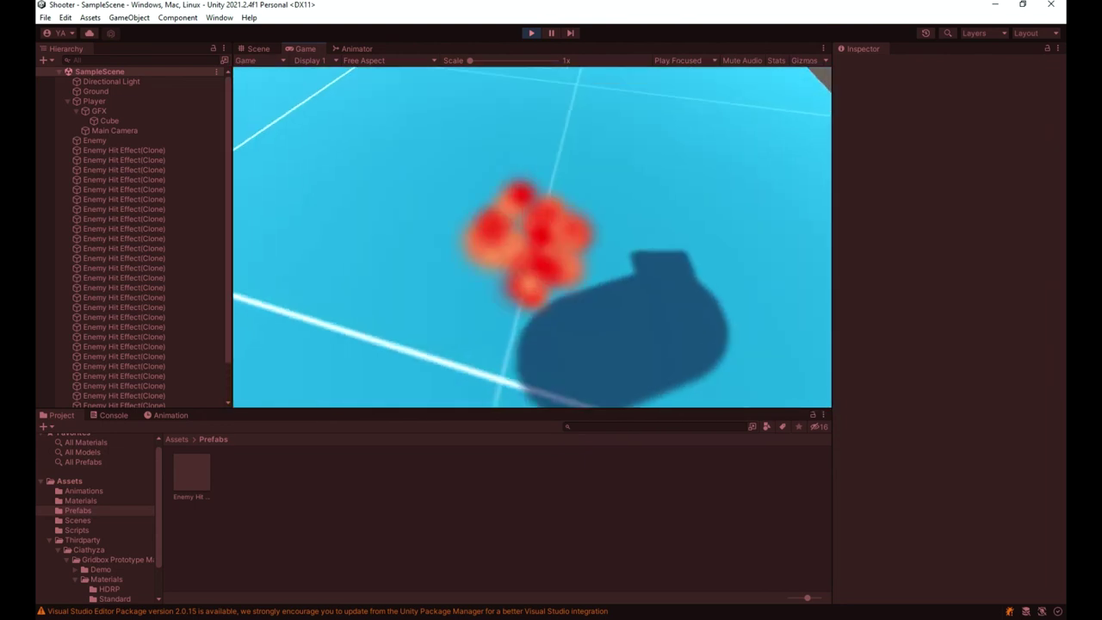
click(531, 237)
click(531, 238)
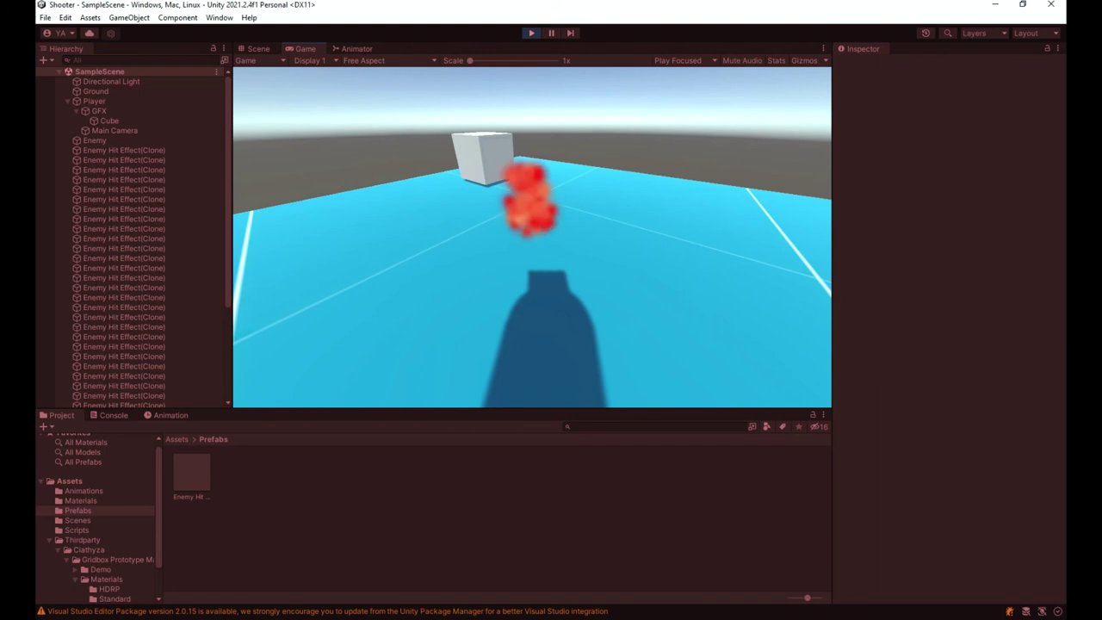
- Select all the Enemy Hit Effect(Clone) objects in the running scene to review them, and stop the run
scroll(161, 292, down, 5)
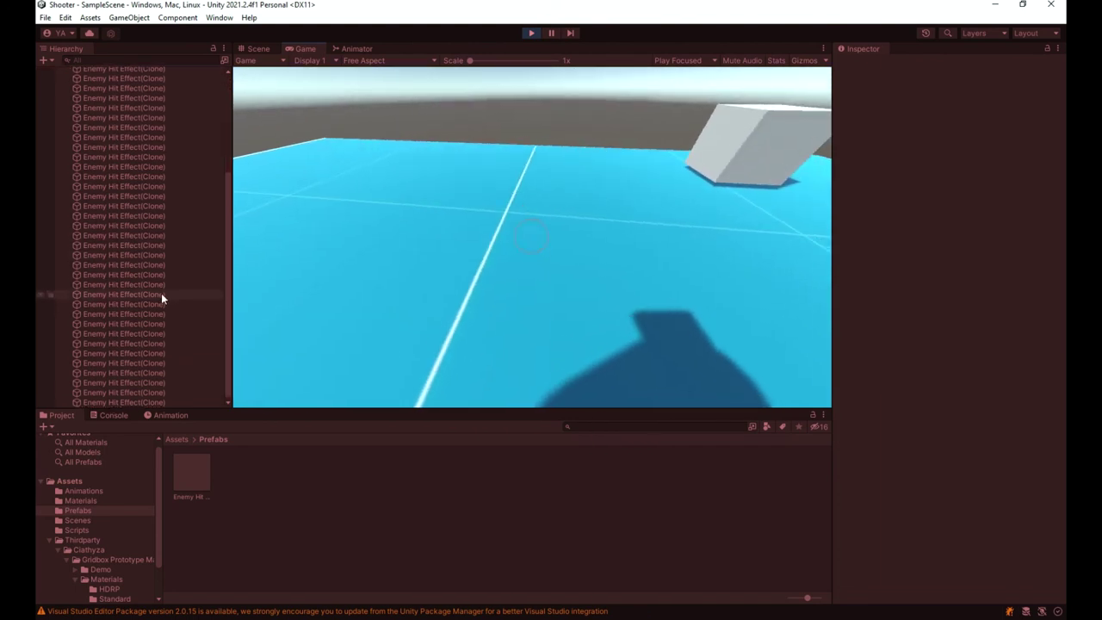
click(116, 399)
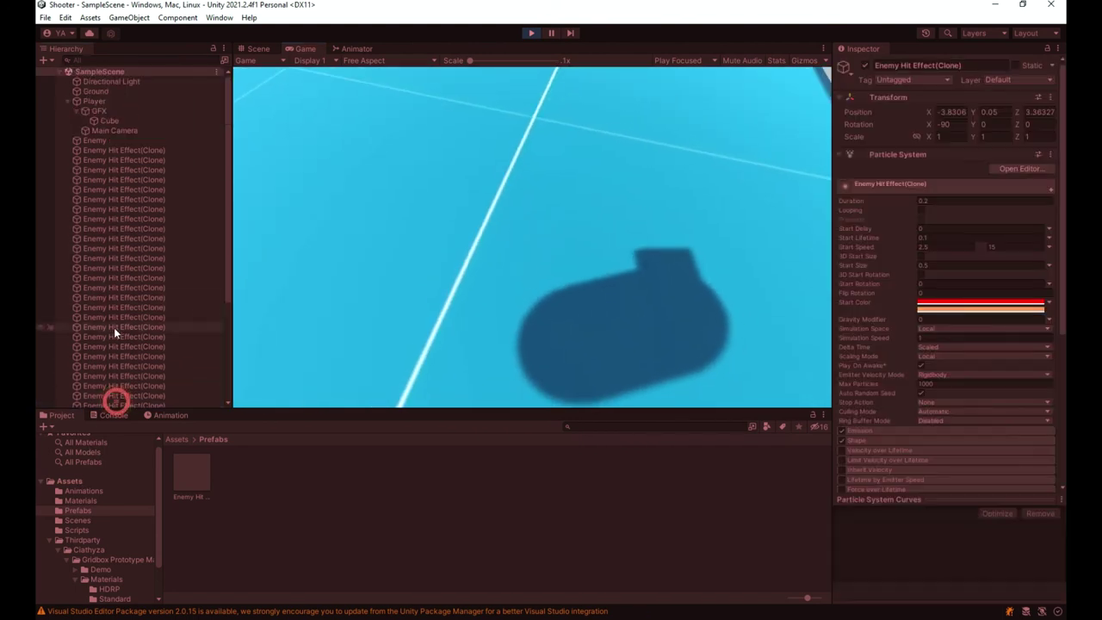
shift+click(147, 150)
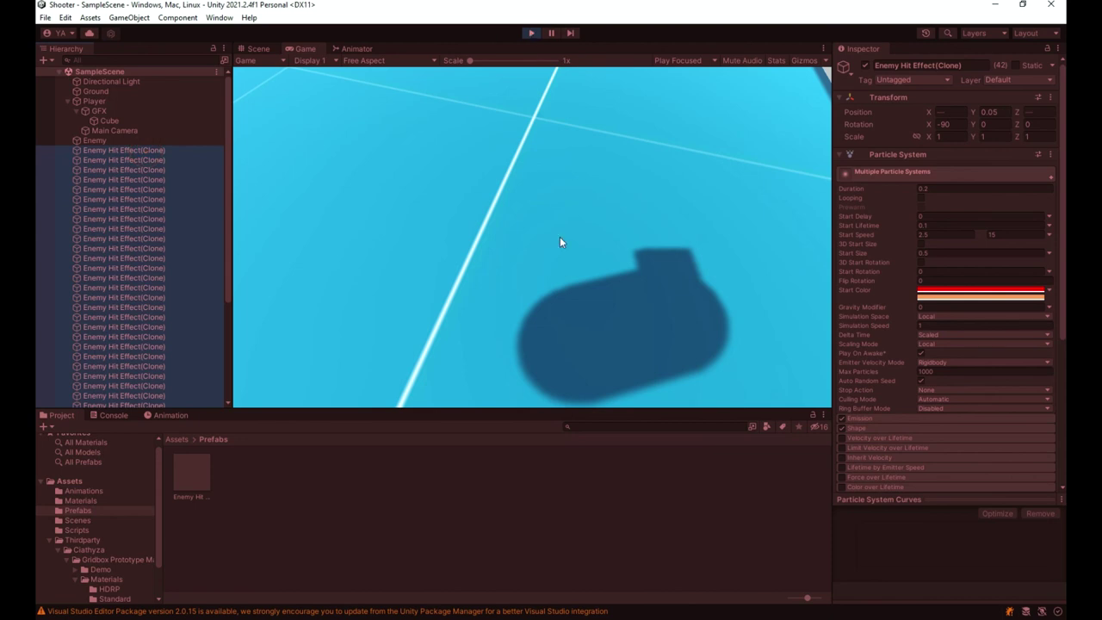
click(560, 242)
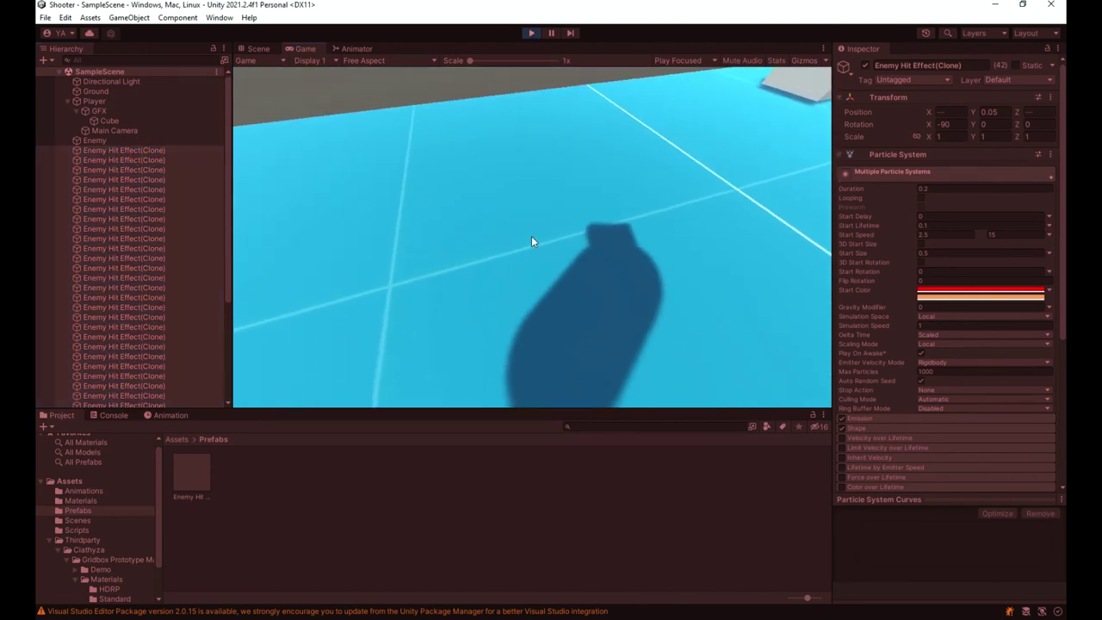
click(528, 33)
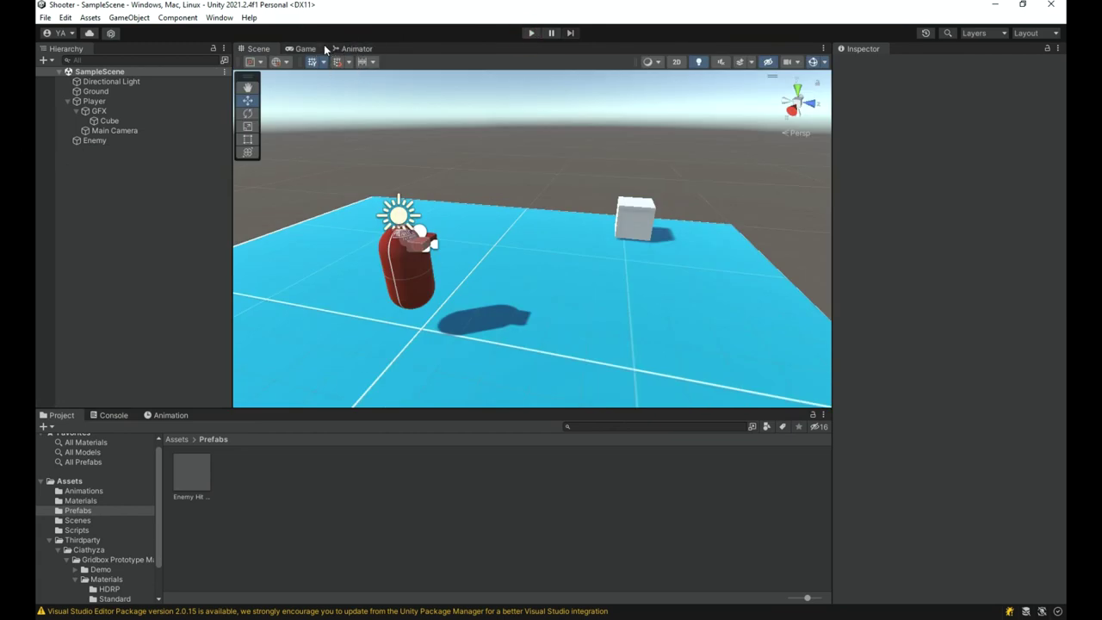
- Open the Enemy Hit Effect prefab and set its particle system's Stop Action to Destroy
double_click(193, 482)
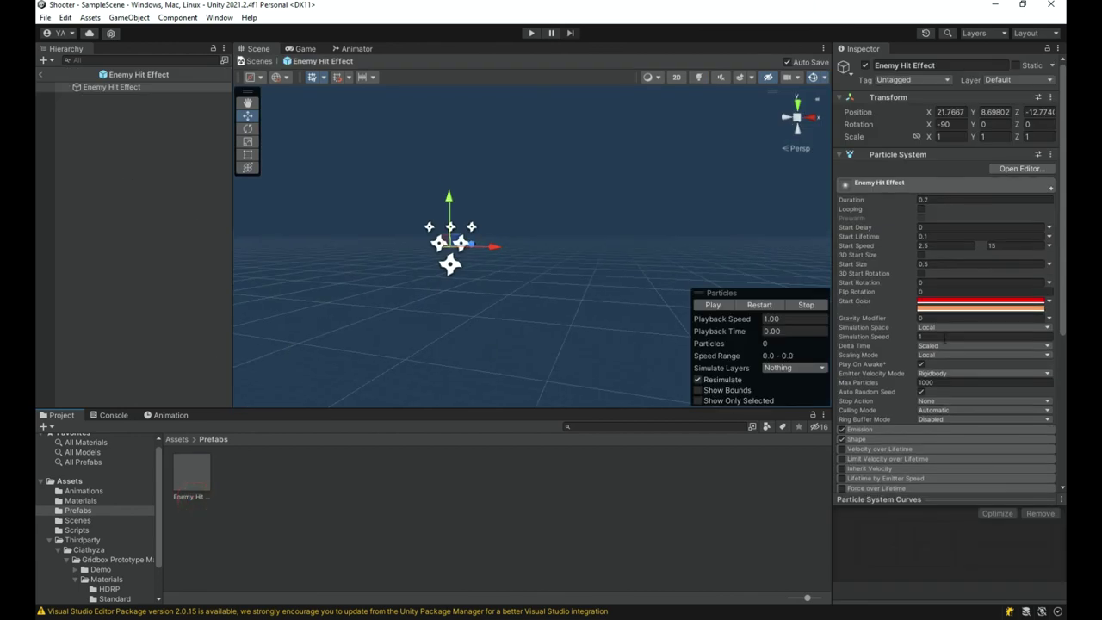
scroll(919, 349, down, 3)
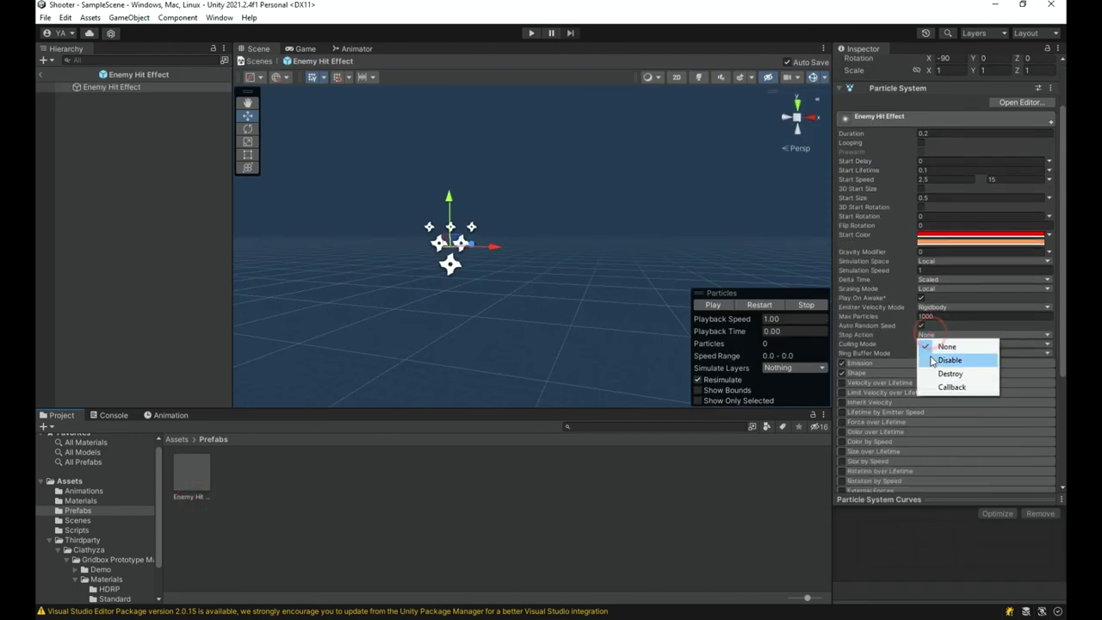
- Run the game, fire repeatedly to check whether the hit effect clones get removed from the scene, and stop the run
click(531, 32)
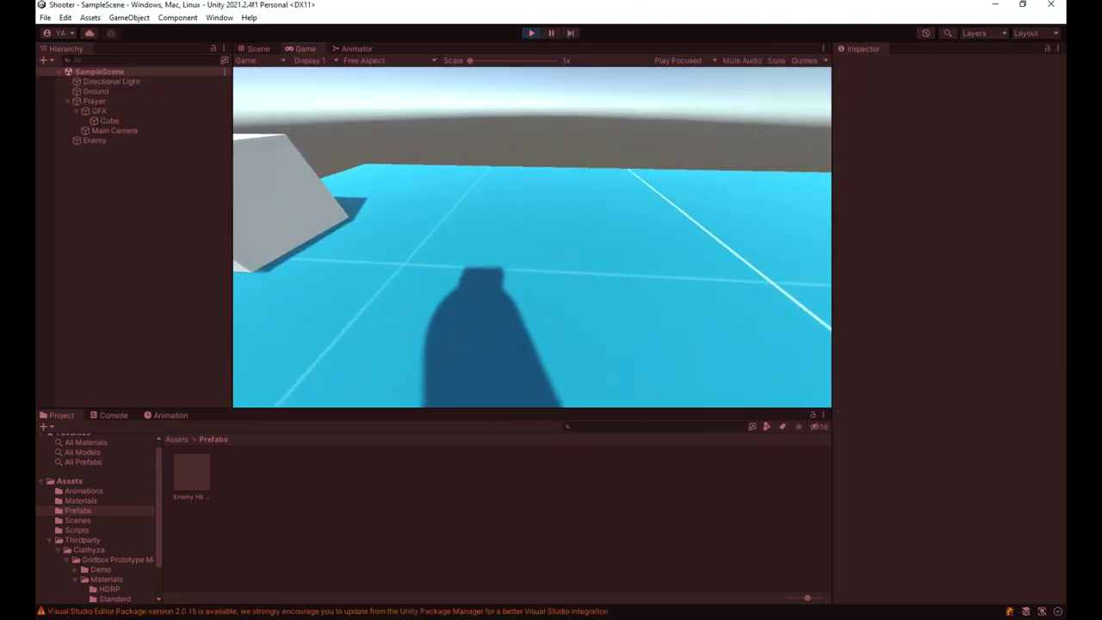
click(531, 236)
click(531, 236)
key(space)
click(531, 237)
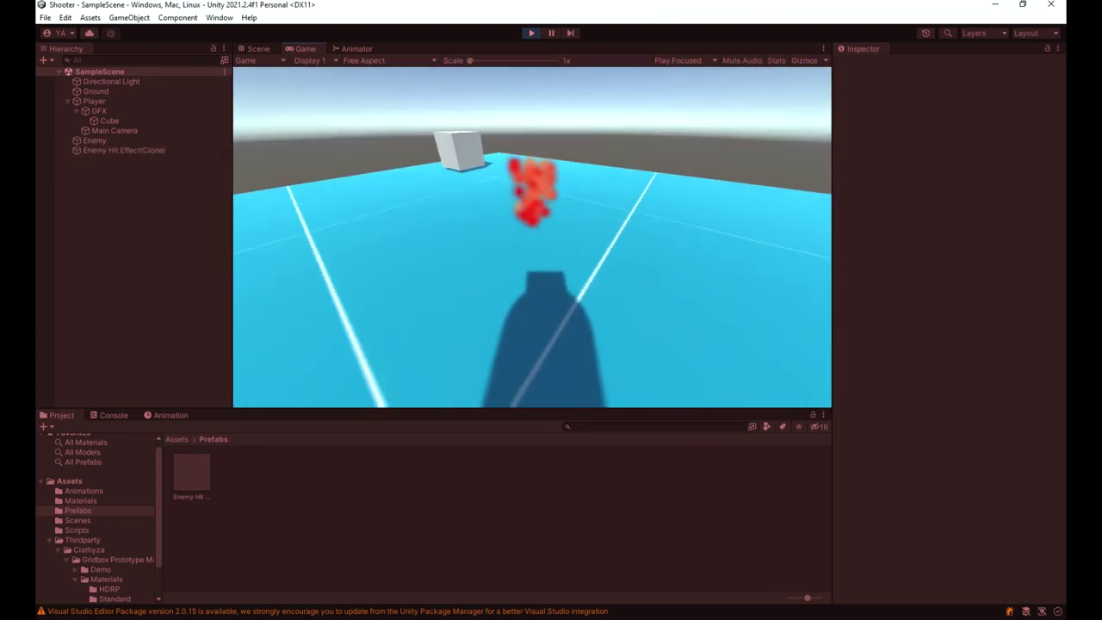
click(531, 237)
click(531, 237)
click(531, 237)
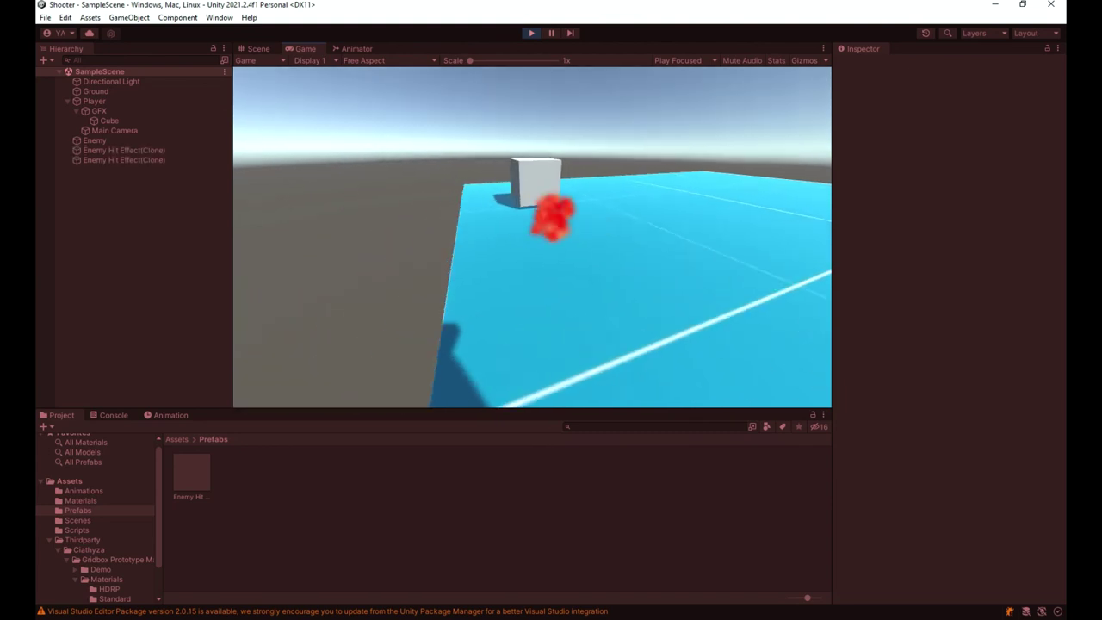
key(space)
click(531, 237)
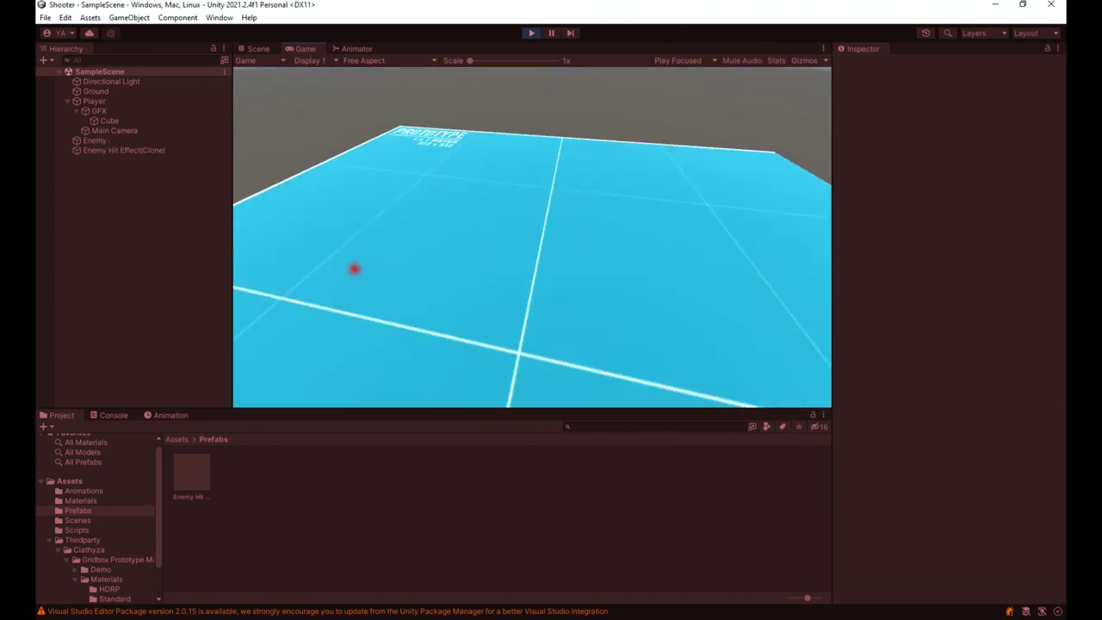
click(531, 236)
click(531, 236)
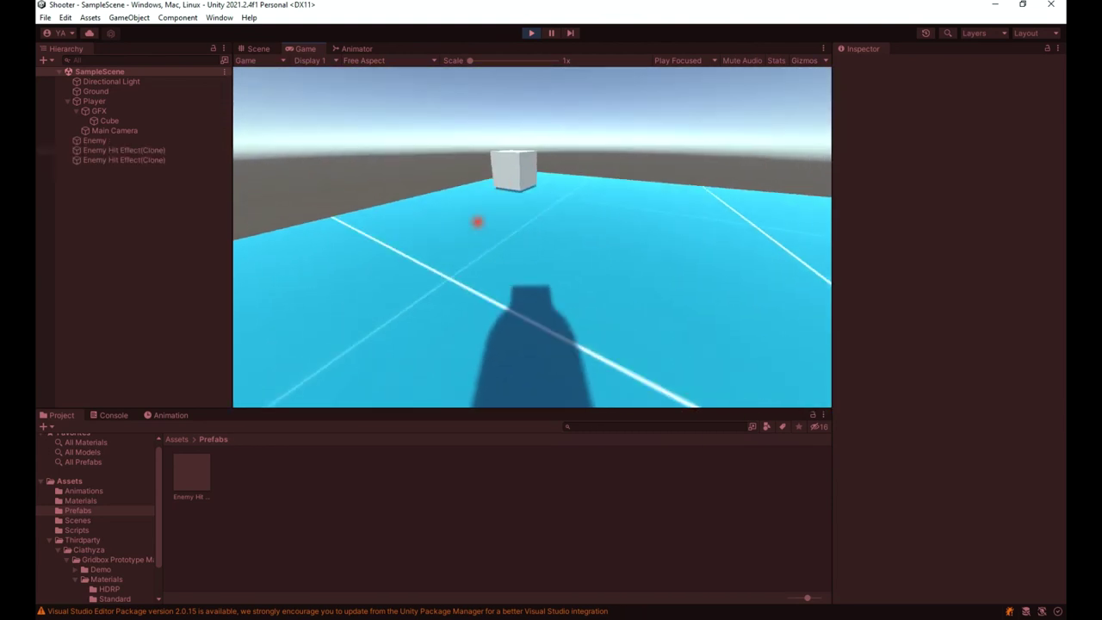
key(w)
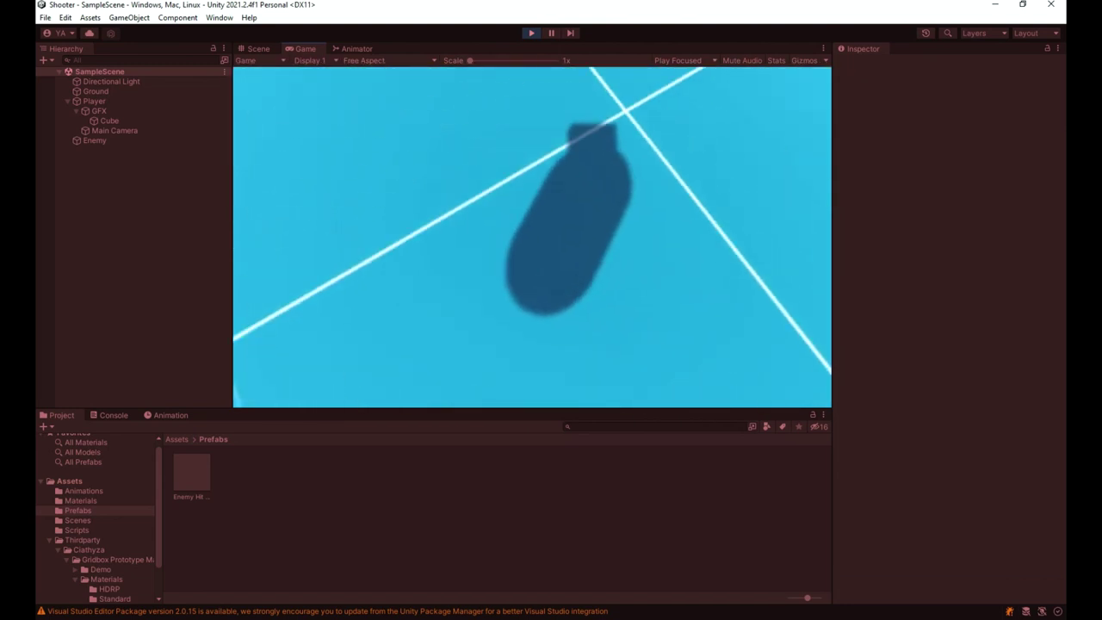
click(531, 33)
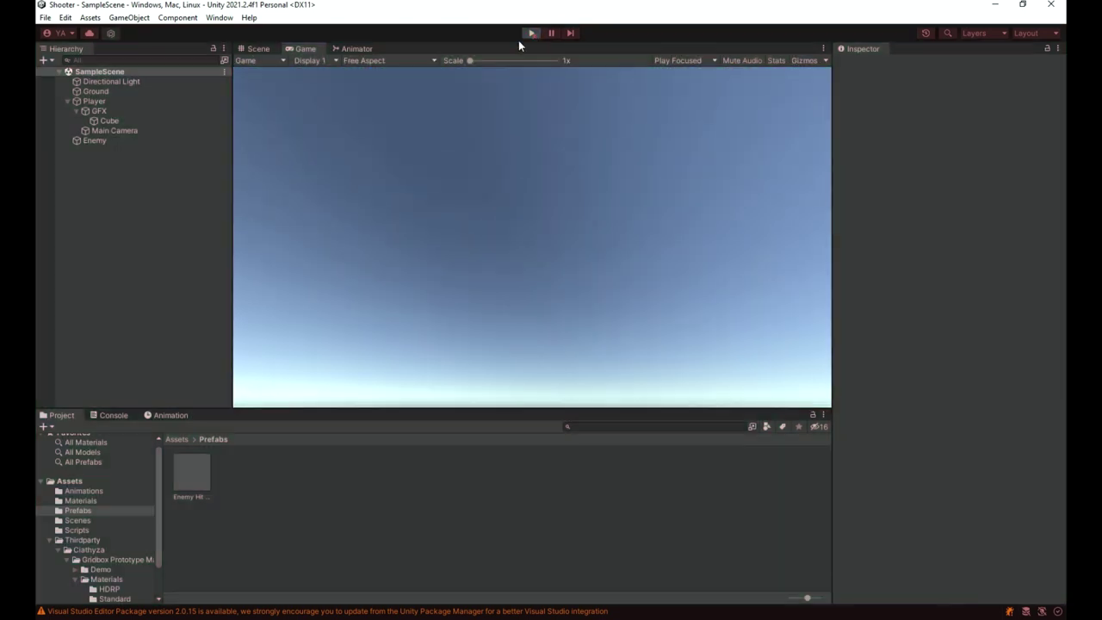
- Select the player's GFX and Cube together and set Cast Shadows to Off on their mesh renderers
right_drag(476, 283, 465, 318)
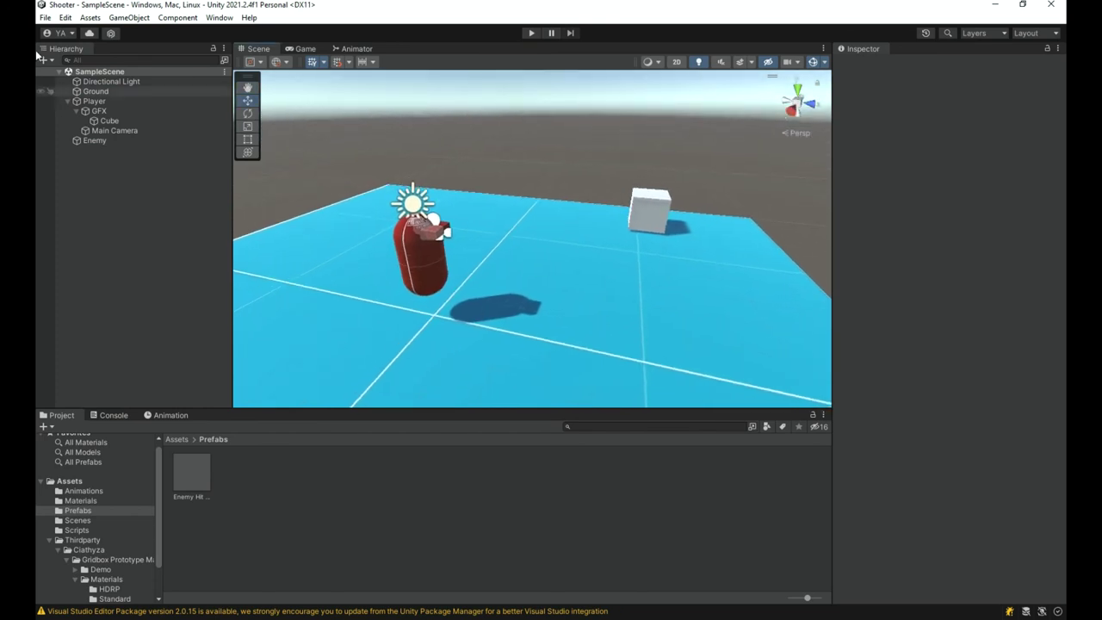
click(92, 111)
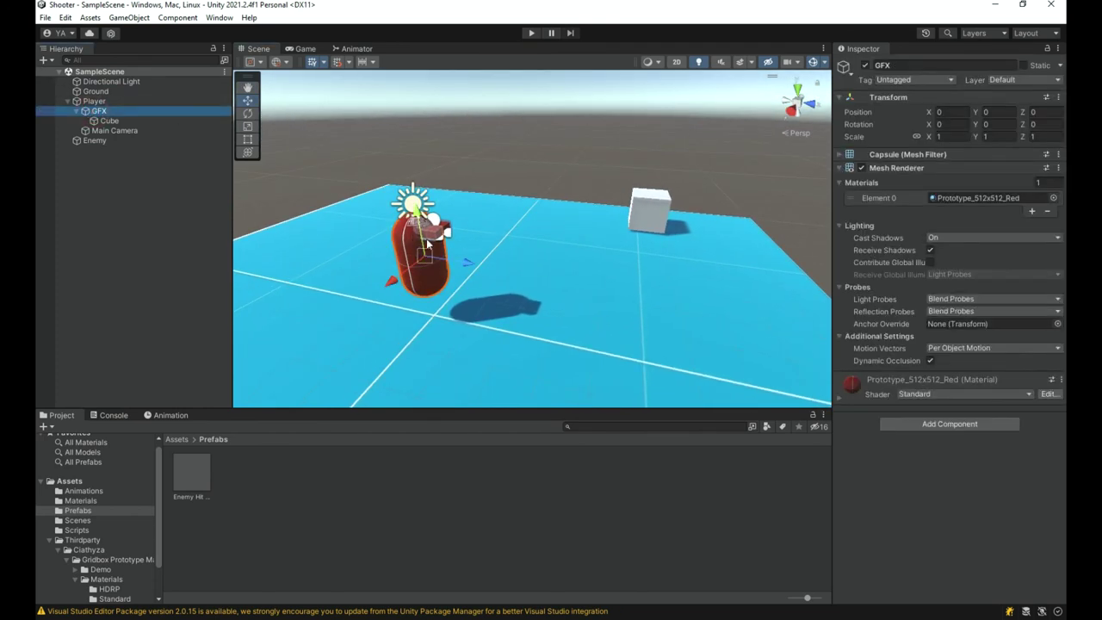
ctrl+click(178, 122)
right_drag(405, 293, 591, 182)
key(w)
key(a)
key(w)
key(s)
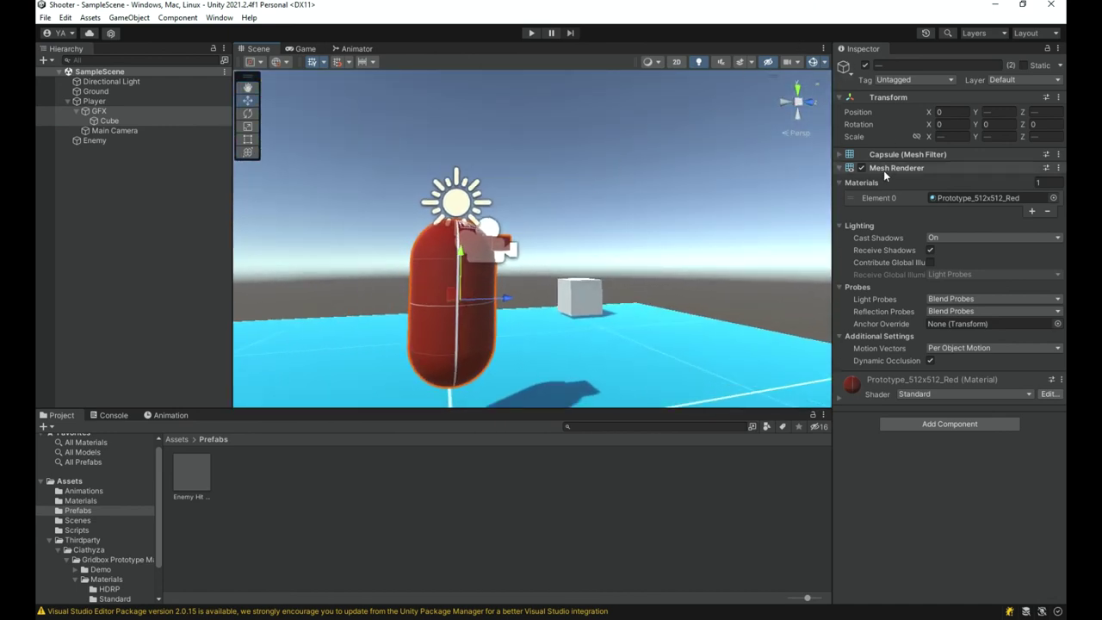
click(947, 251)
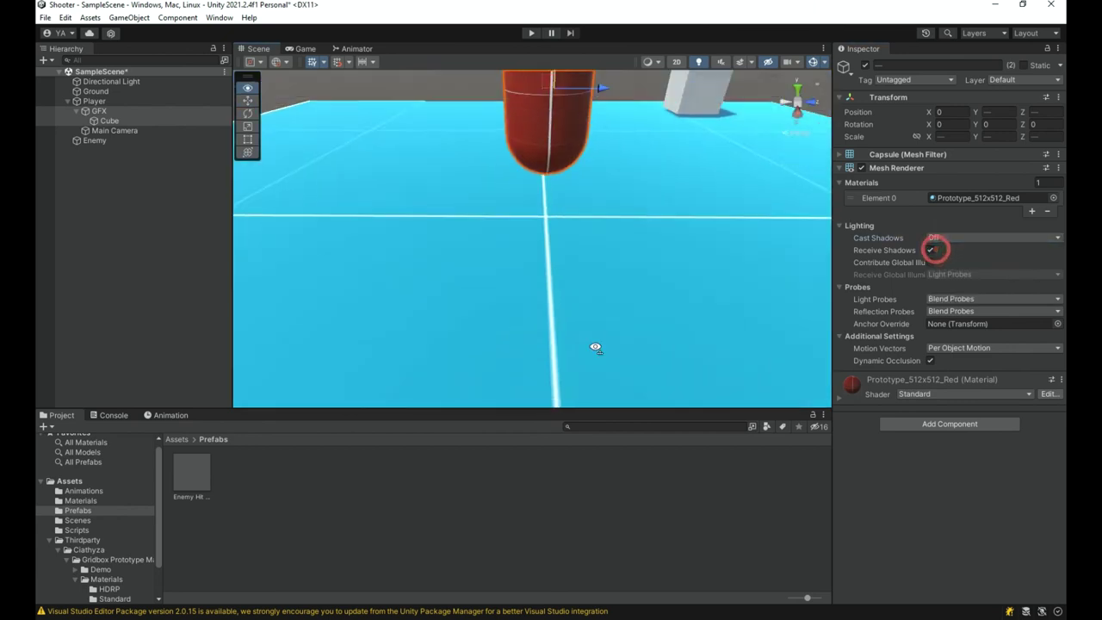
- Inspect the player without its shadow and set Cast Shadows back to On for GFX and Cube
key(d)
right_drag(987, 333, 576, 340)
key(s)
click(966, 232)
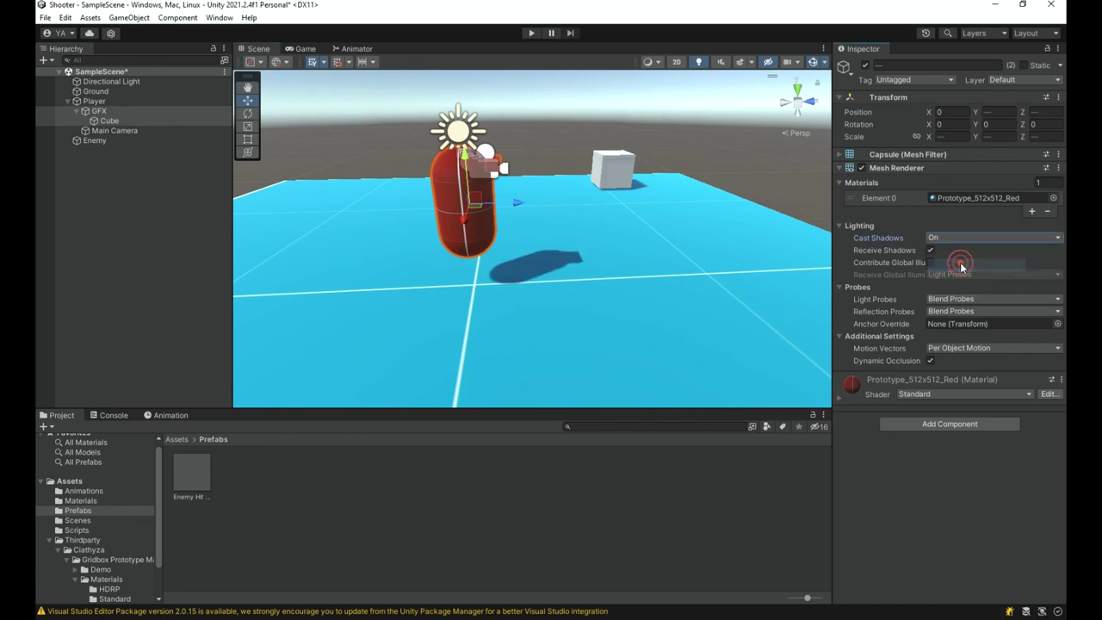
- Run the game and shoot at the ground and the enemy while moving to test the hit effect and damage
click(530, 33)
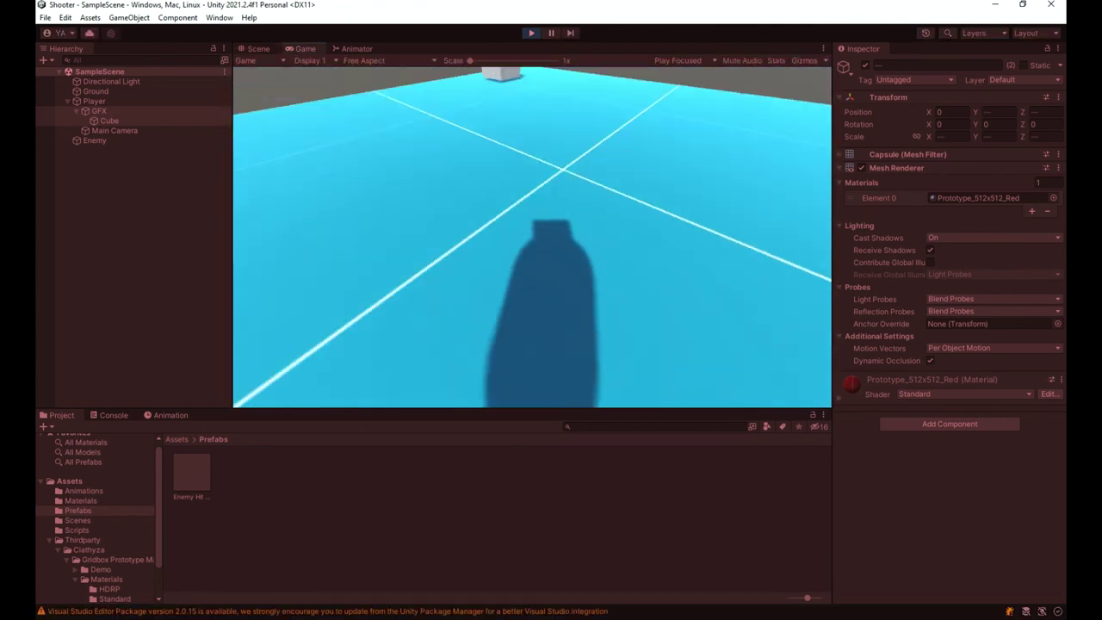
key(space)
click(532, 237)
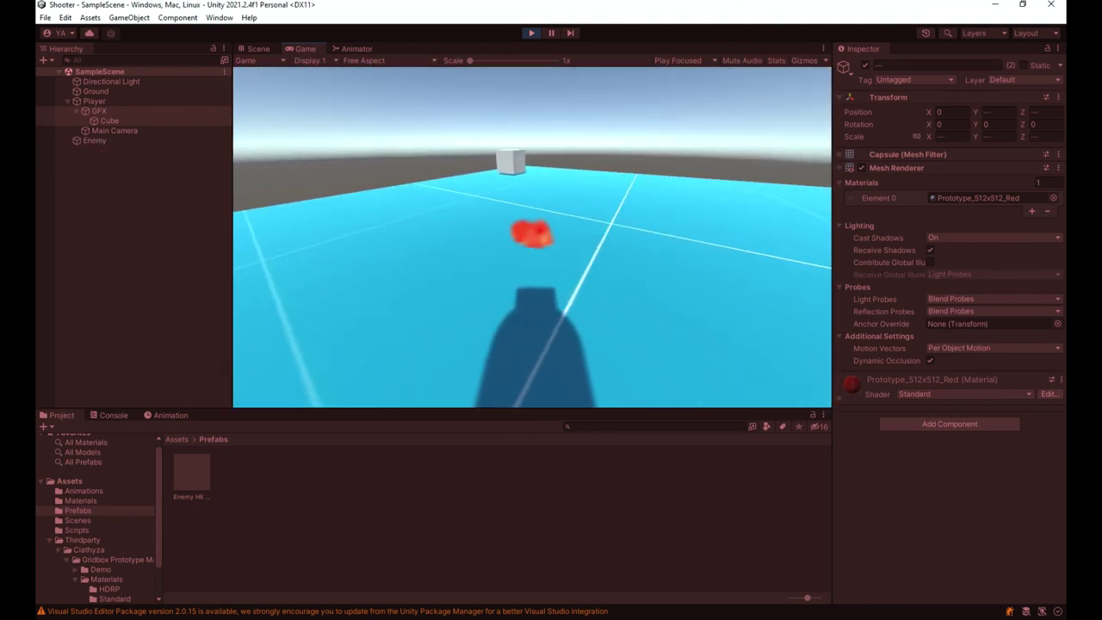
key(w)
click(532, 237)
click(532, 237)
click(532, 237)
key(s)
click(532, 237)
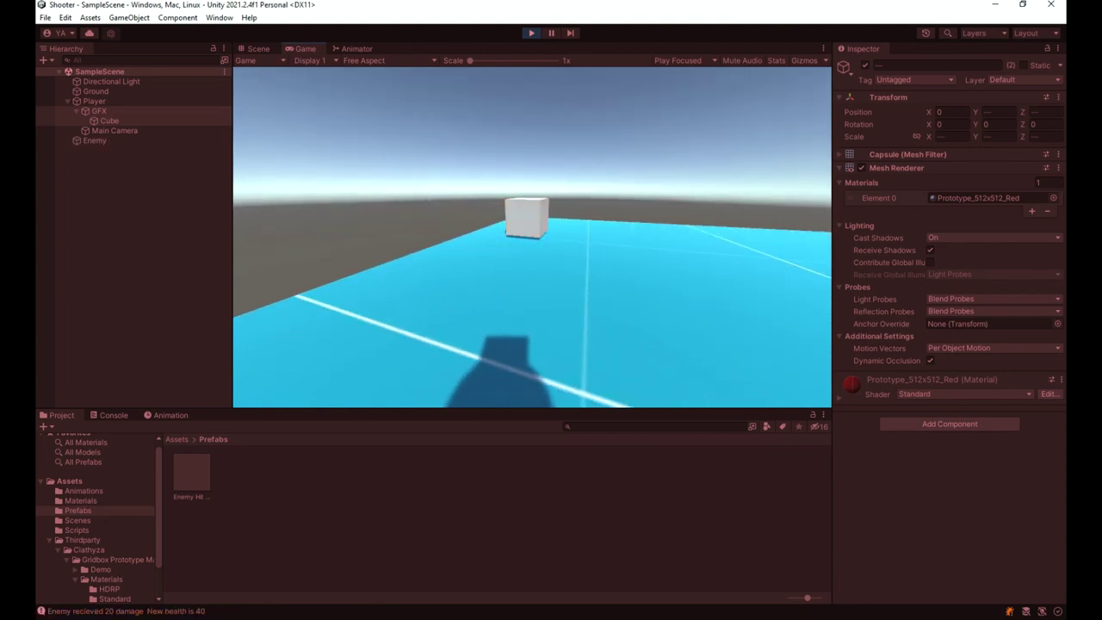